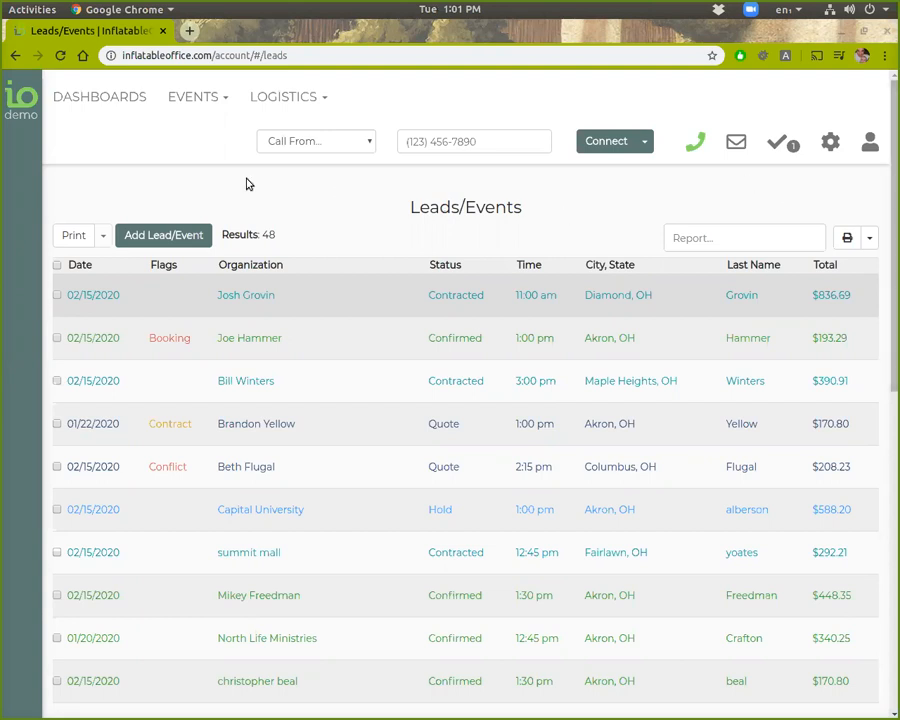
# - Open the first lead in the Leads/Events list, review its customer and venue details, and close it
pyautogui.moveTo(14, 96)
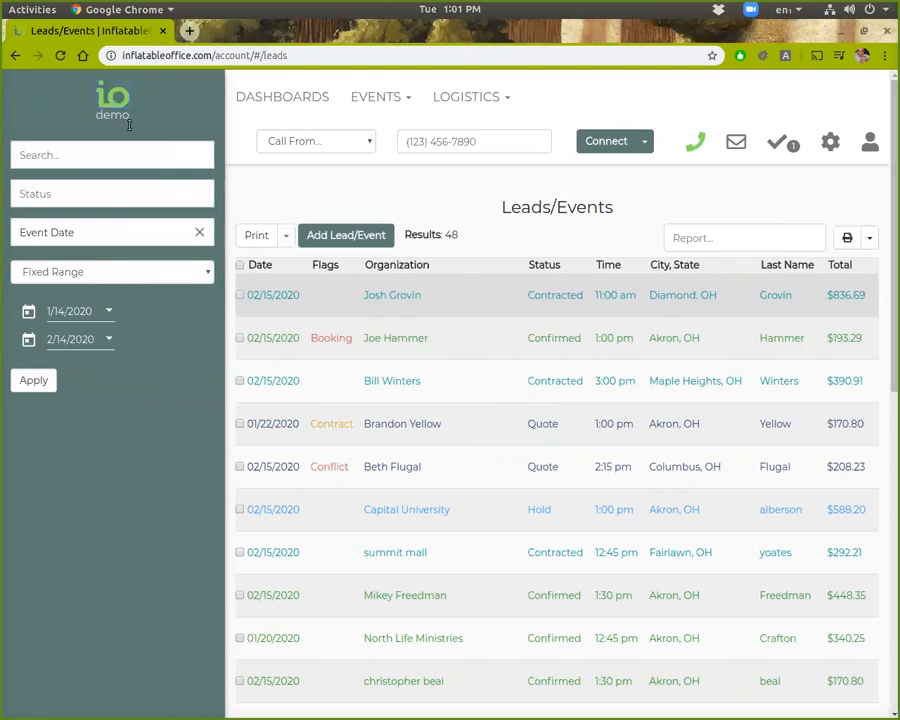
pyautogui.click(357, 294)
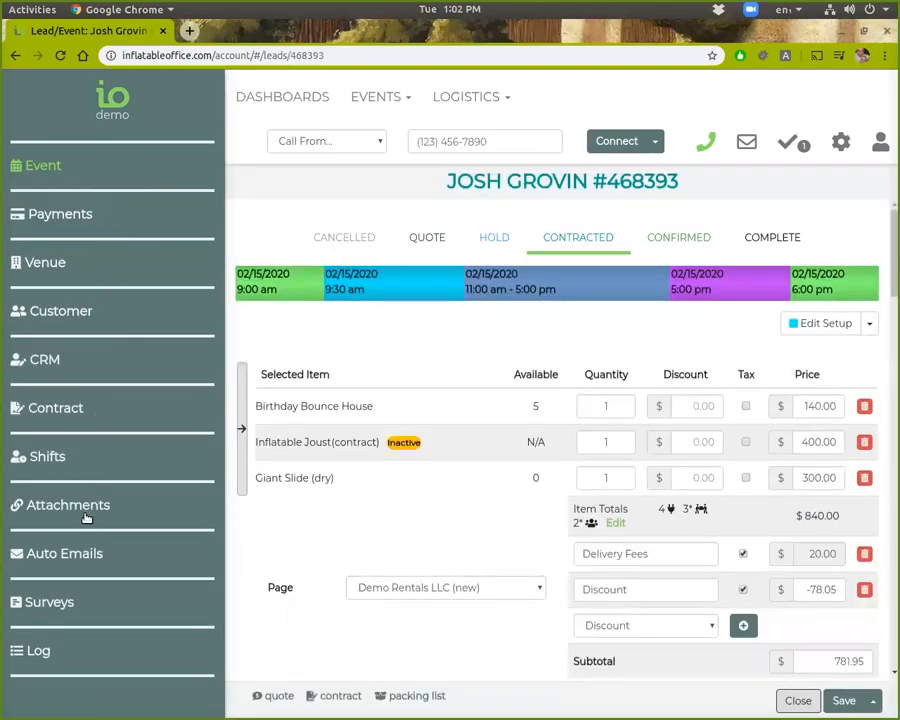
pyautogui.click(72, 317)
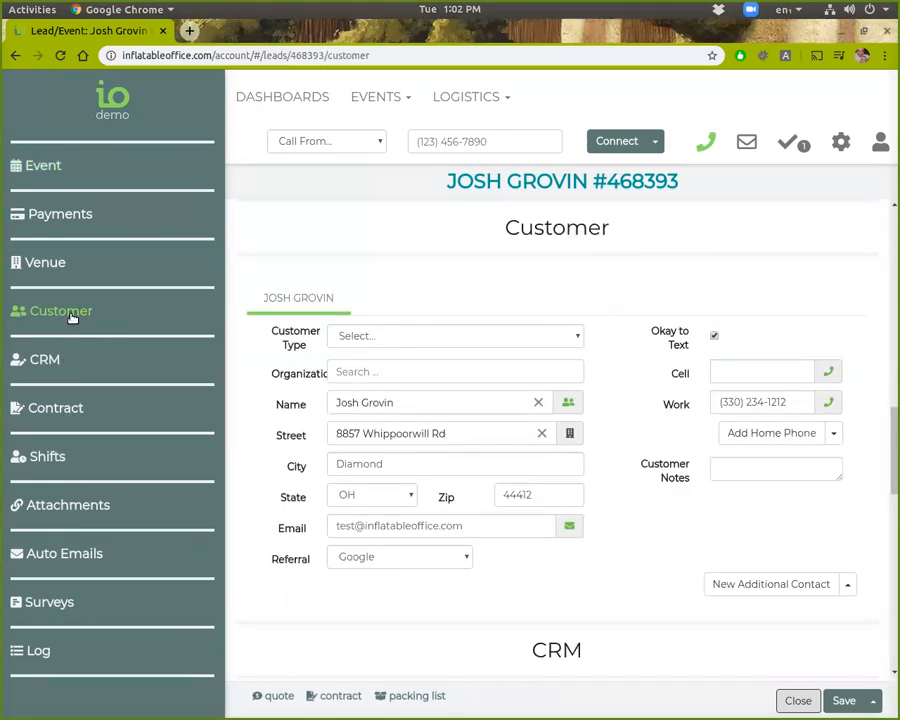
pyautogui.scroll(1, 300, 370)
pyautogui.scroll(5, 308, 360)
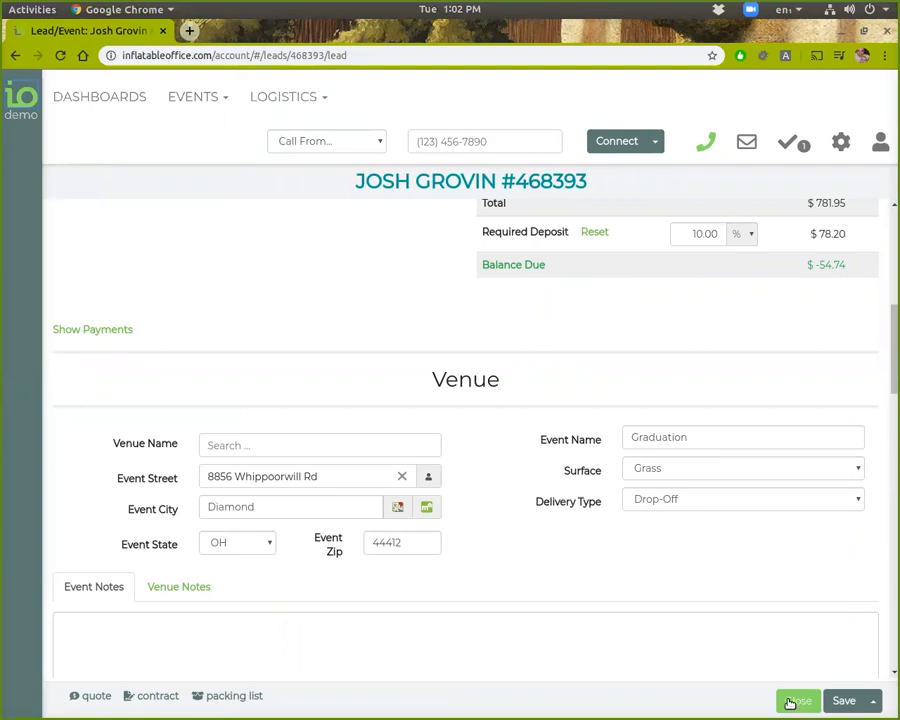
pyautogui.click(790, 703)
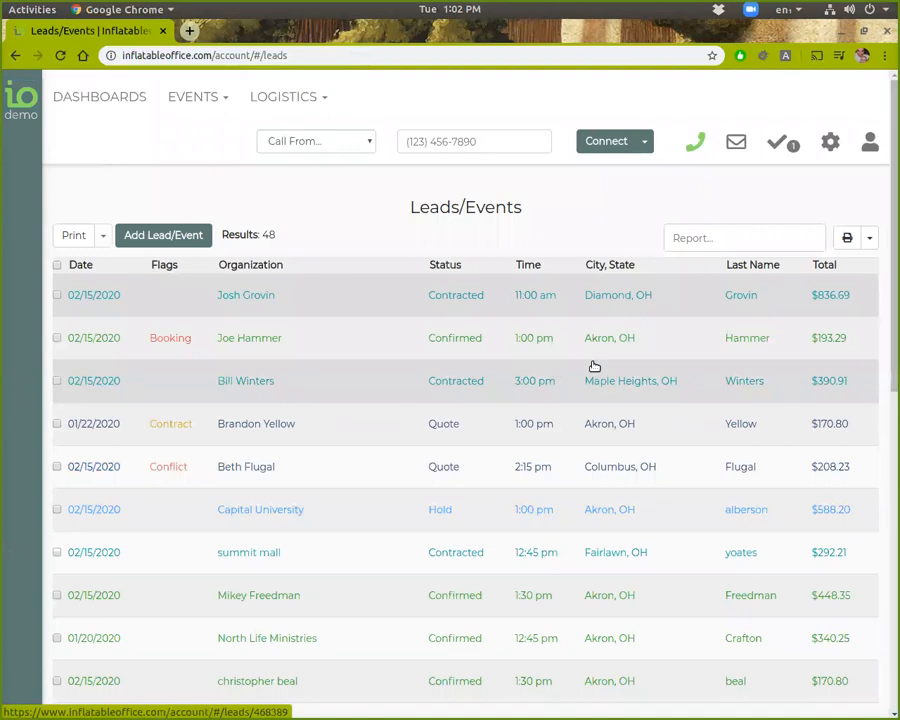
# - Open the Balance Due report for editing in the Reports settings
pyautogui.click(779, 240)
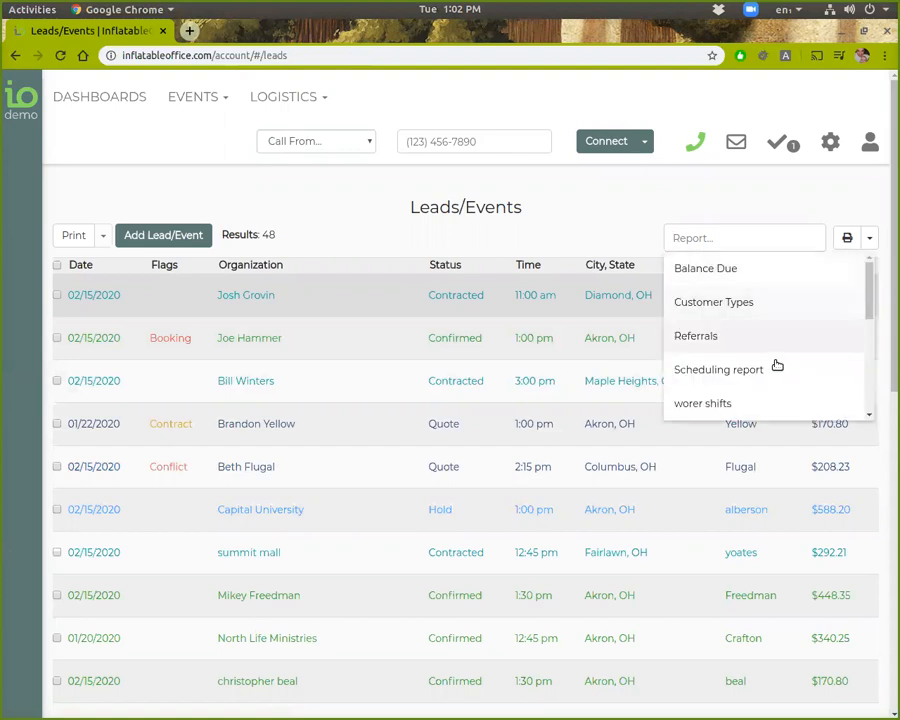
pyautogui.click(826, 143)
pyautogui.click(716, 298)
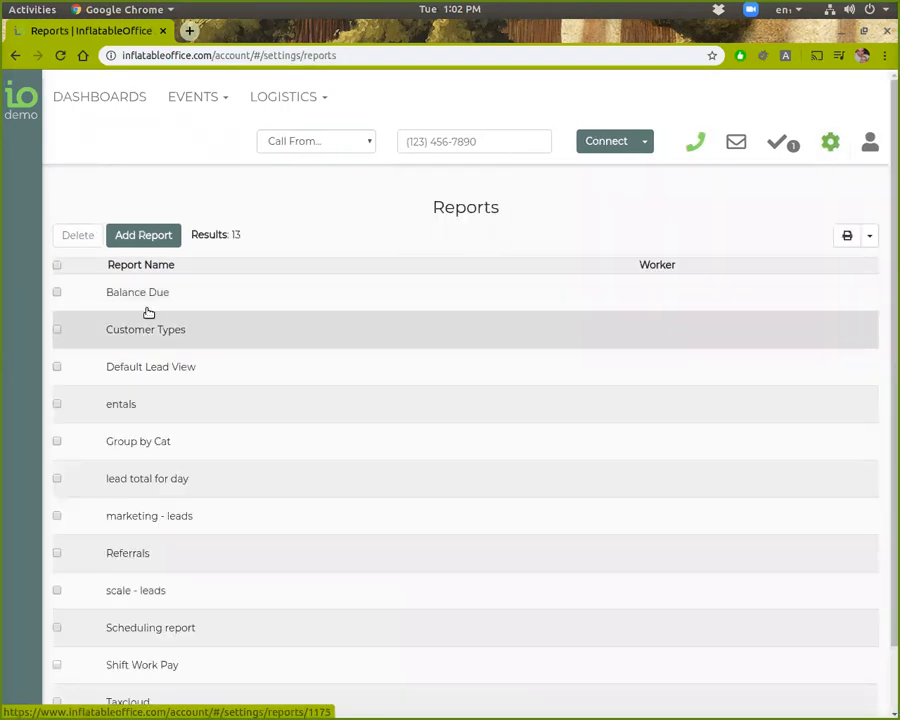
pyautogui.click(167, 293)
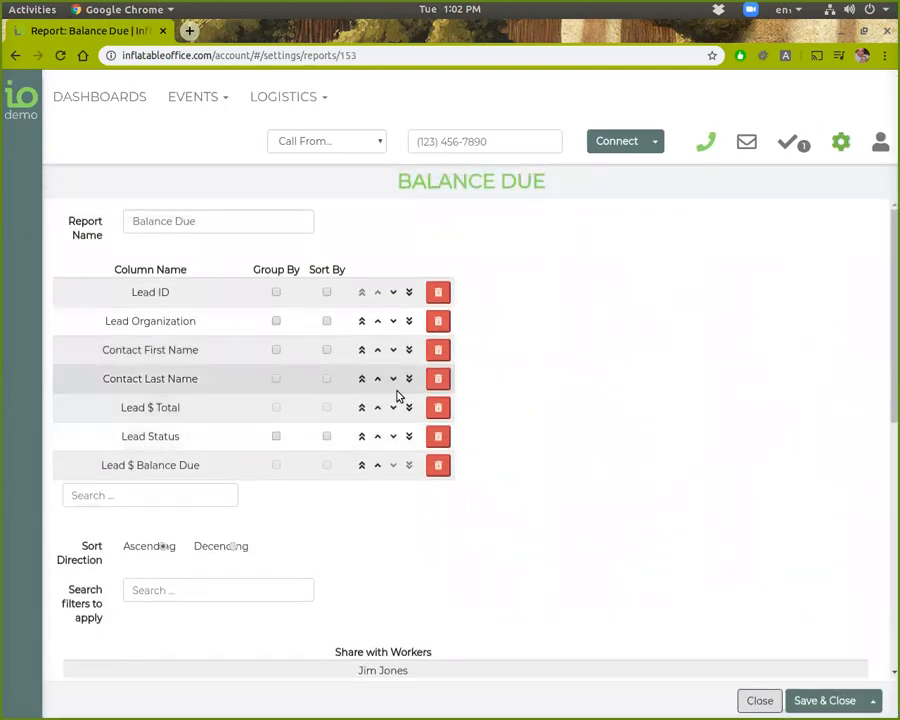
# - Remove the Contact Last Name, Lead $ Total, Lead Status and Lead $ Balance Due columns from the report
pyautogui.click(443, 381)
pyautogui.click(443, 381)
pyautogui.click(443, 381)
pyautogui.click(445, 384)
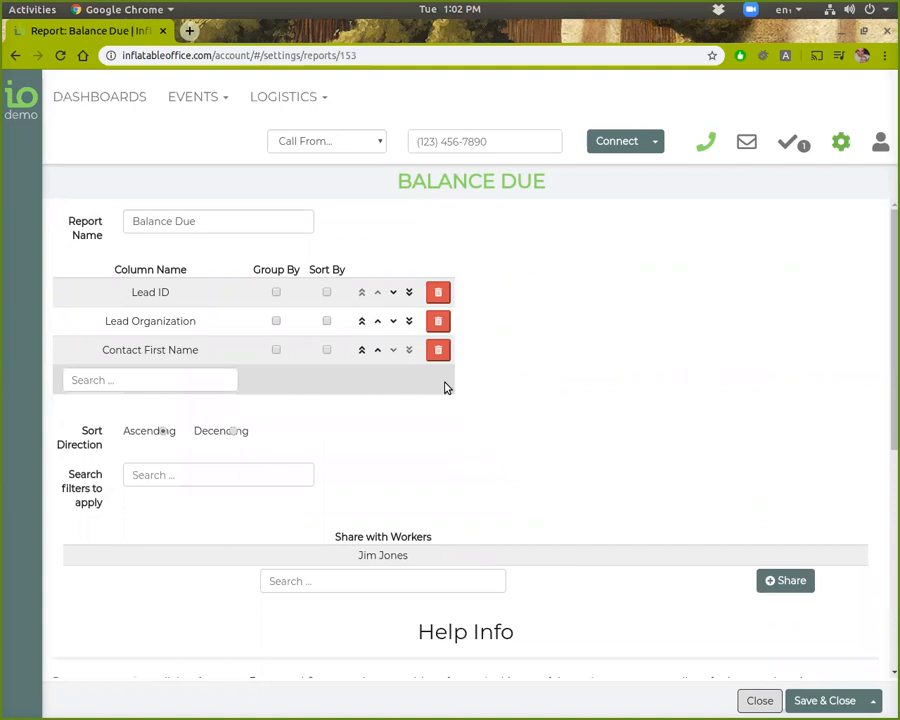
# - Add the Lead $ Total column to the Balance Due report
pyautogui.click(181, 381)
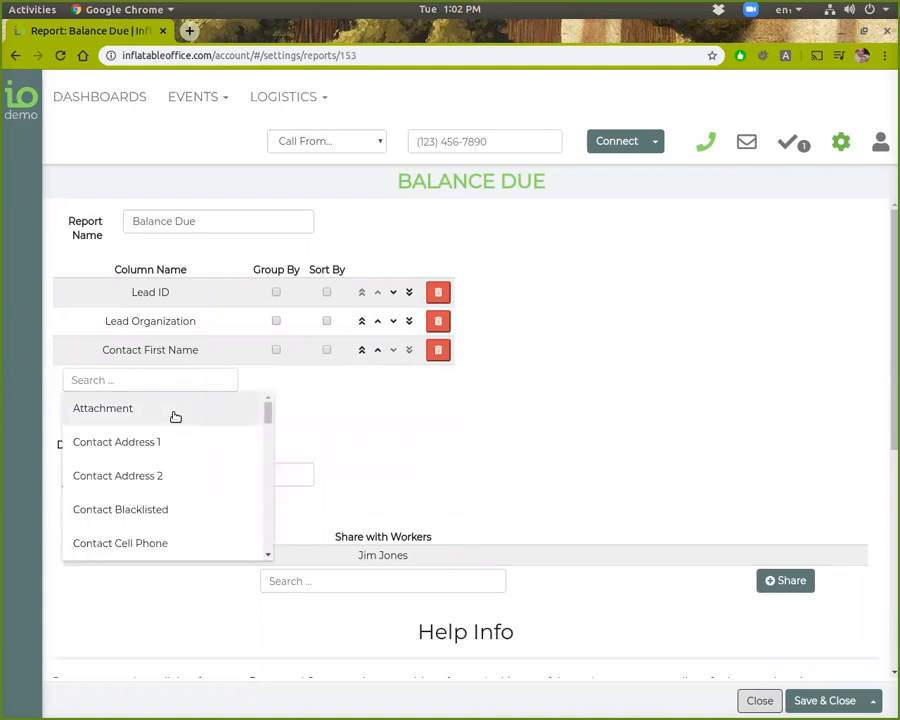
pyautogui.write('Lead Total')
pyautogui.press('BackSpace')
pyautogui.press('BackSpace')
pyautogui.press('BackSpace')
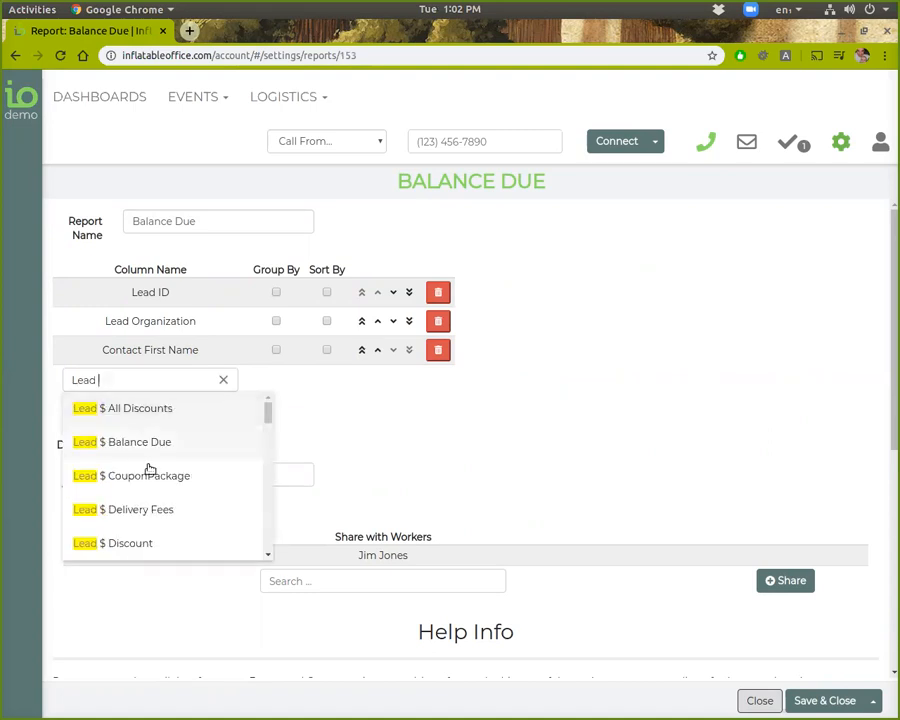
pyautogui.scroll(-3, 150, 470)
pyautogui.scroll(-4, 152, 500)
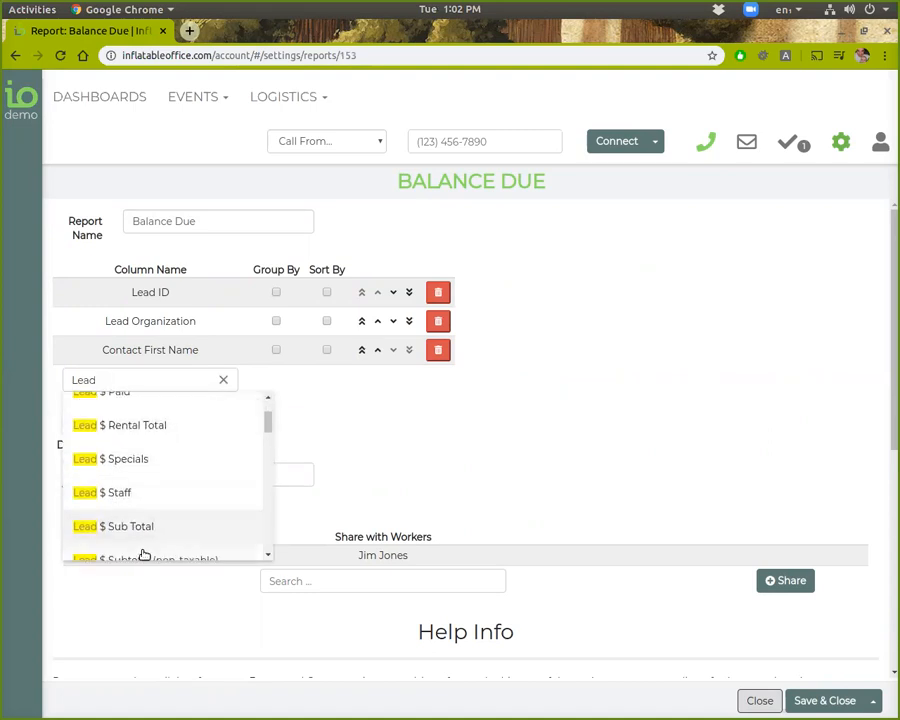
pyautogui.click(147, 527)
# - Add the Lead $ Balance Due column to the report and look through the other available columns
pyautogui.click(155, 410)
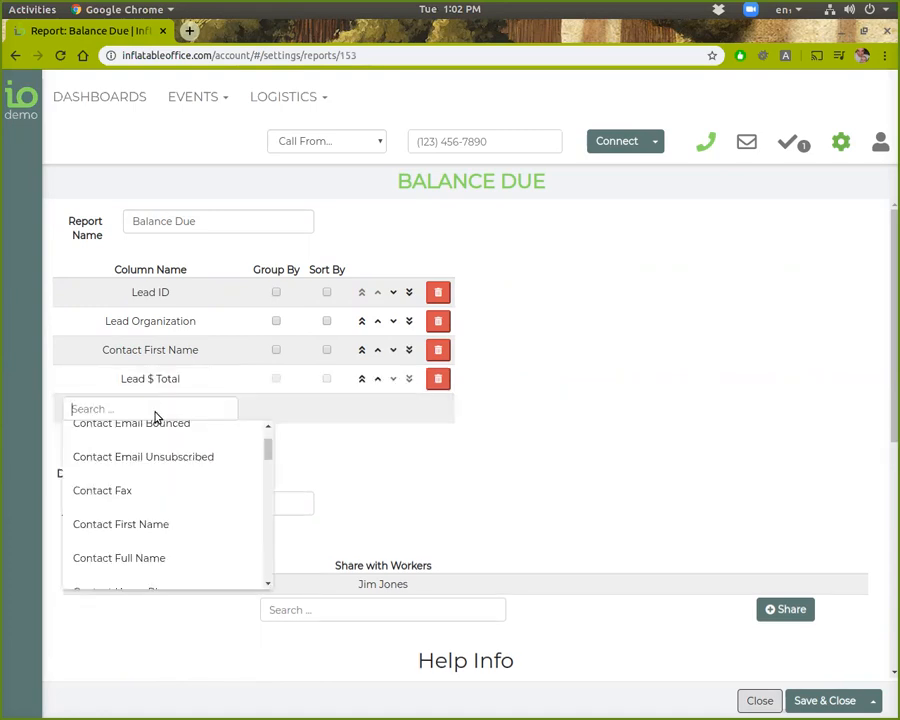
pyautogui.write('Balance')
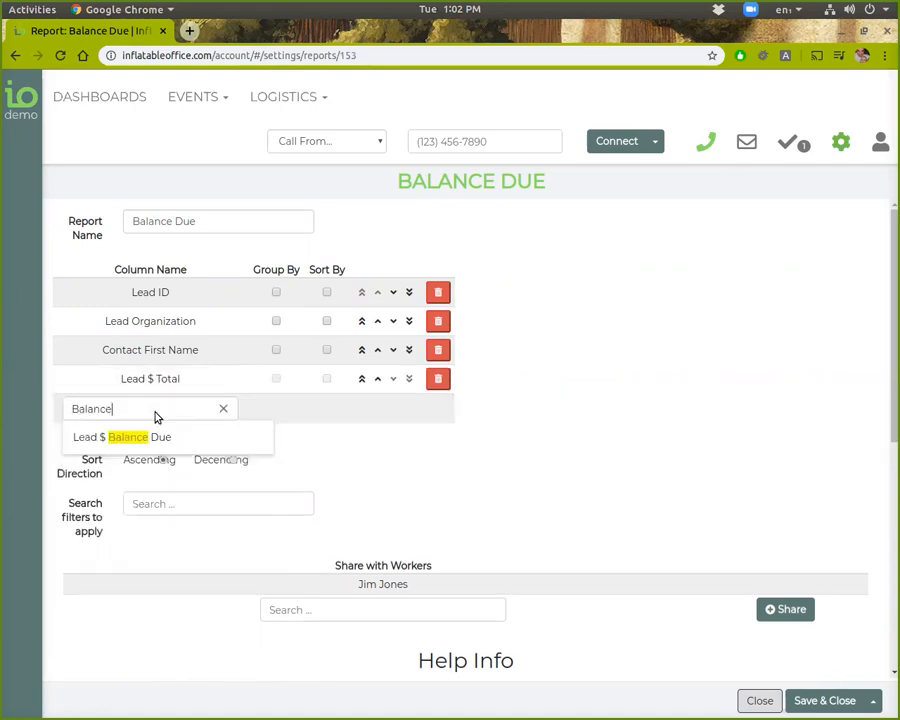
pyautogui.click(161, 437)
pyautogui.click(198, 427)
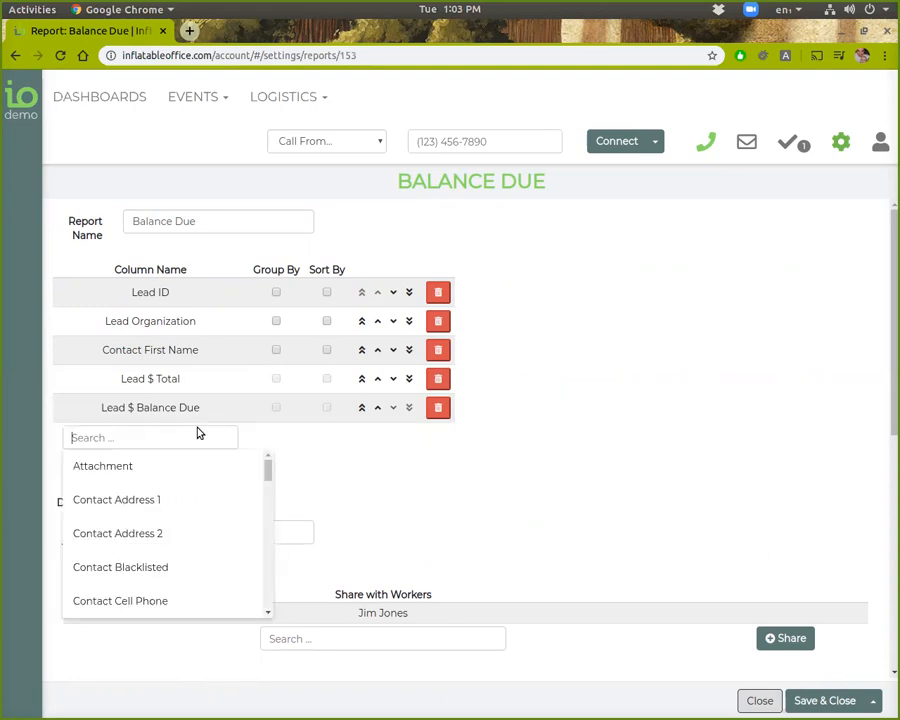
pyautogui.click(296, 438)
pyautogui.click(231, 437)
pyautogui.moveTo(268, 470); pyautogui.dragTo(309, 463)
pyautogui.click(321, 458)
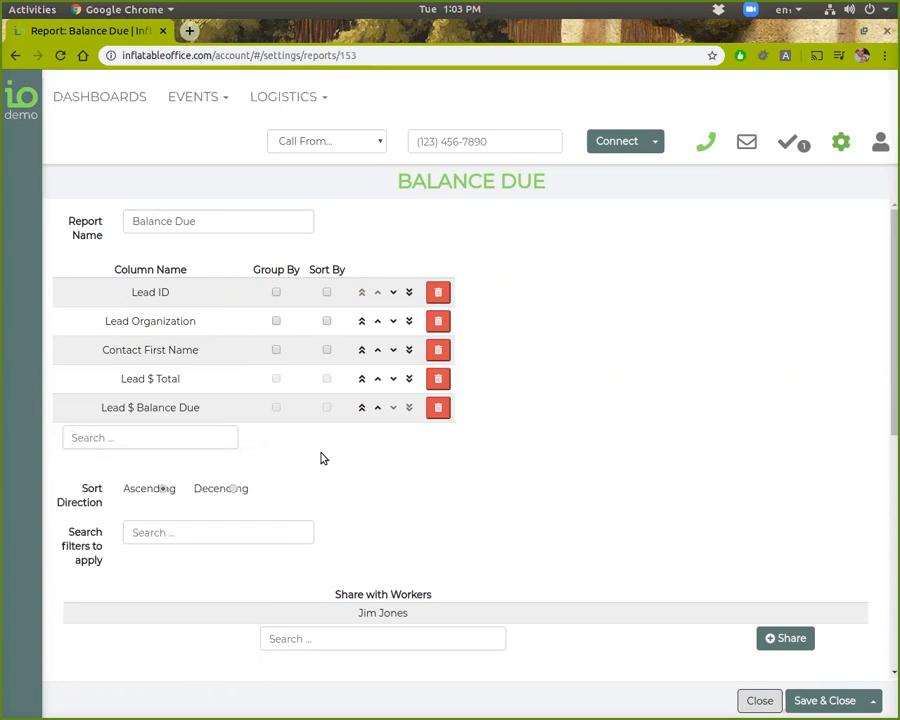
# - Move the Lead $ Balance Due column above Lead $ Total and save and close the report
pyautogui.click(377, 408)
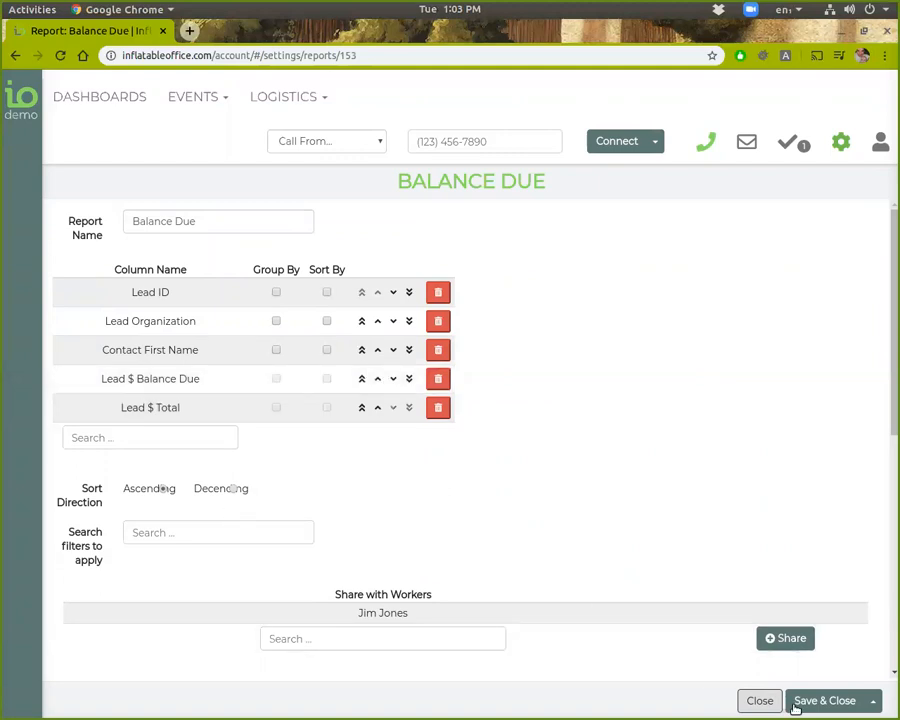
pyautogui.scroll(-1, 612, 561)
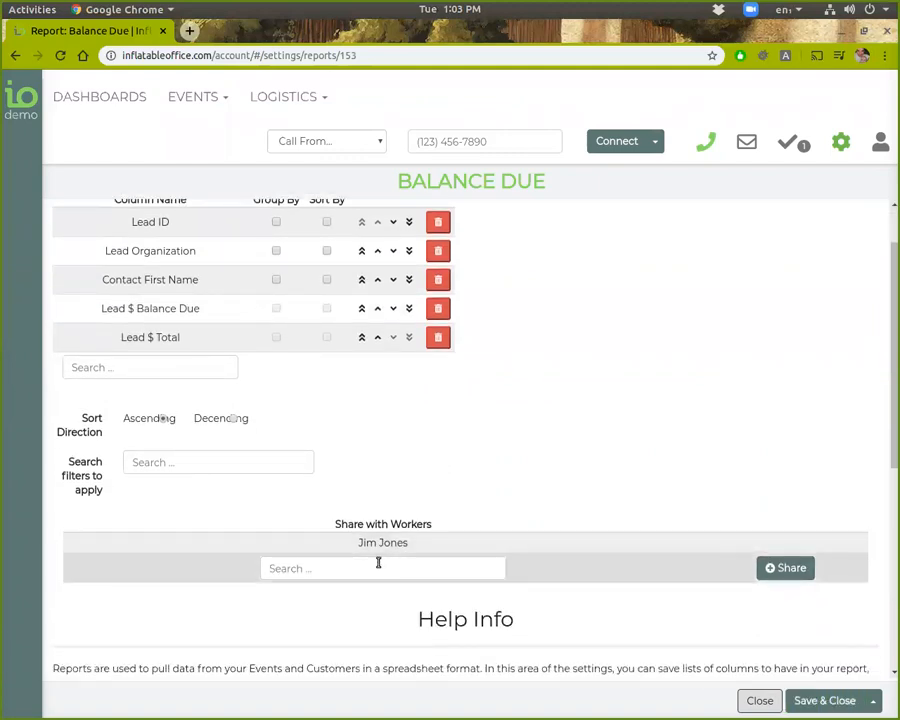
pyautogui.scroll(1, 404, 561)
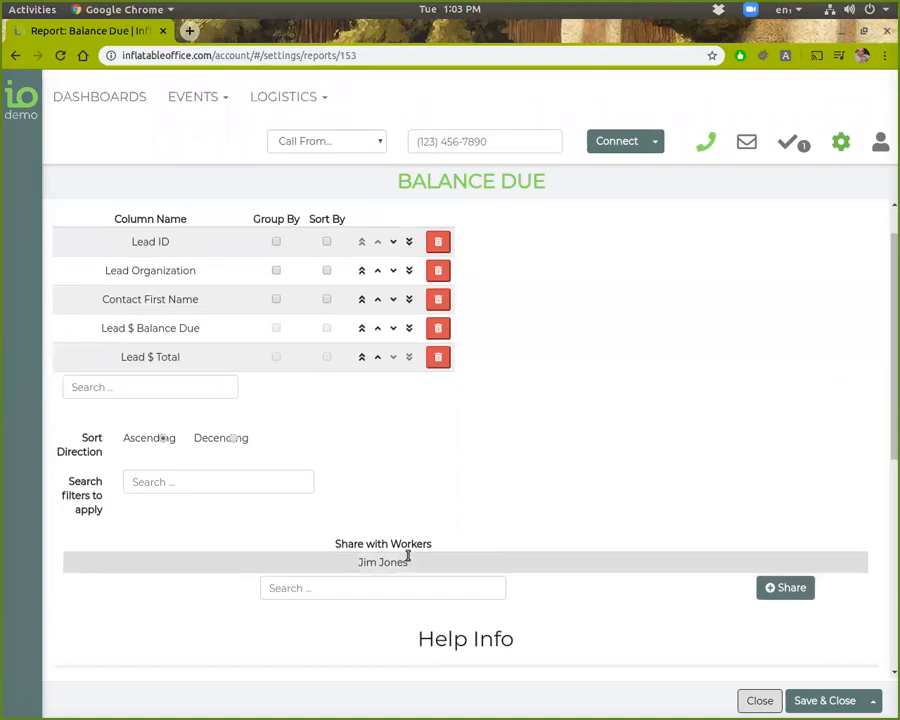
pyautogui.click(810, 701)
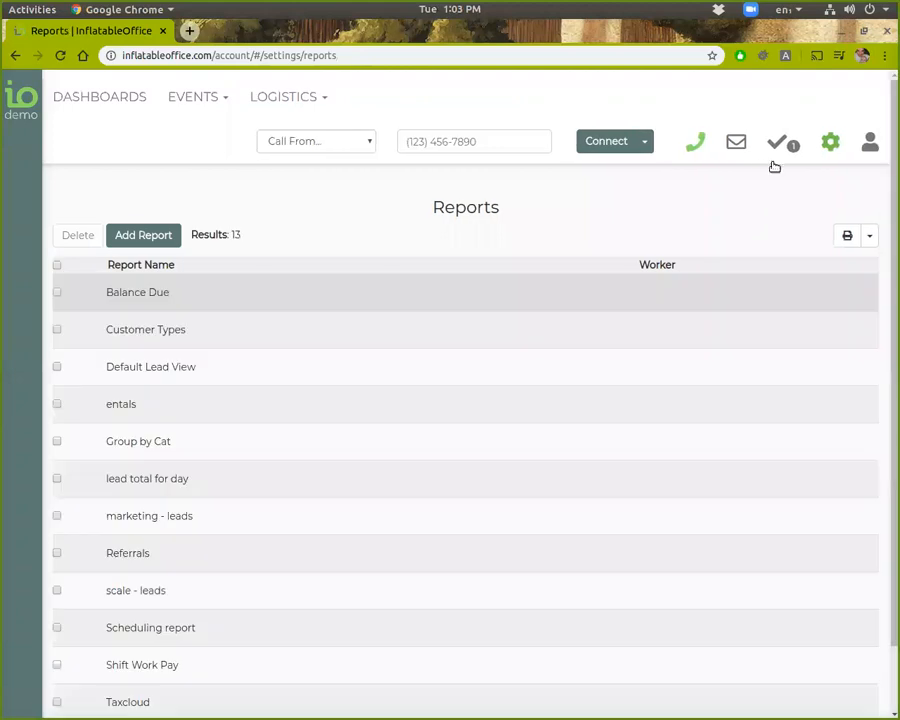
# - Go to the Leads/Events list and display it with the Balance Due report
pyautogui.moveTo(220, 108)
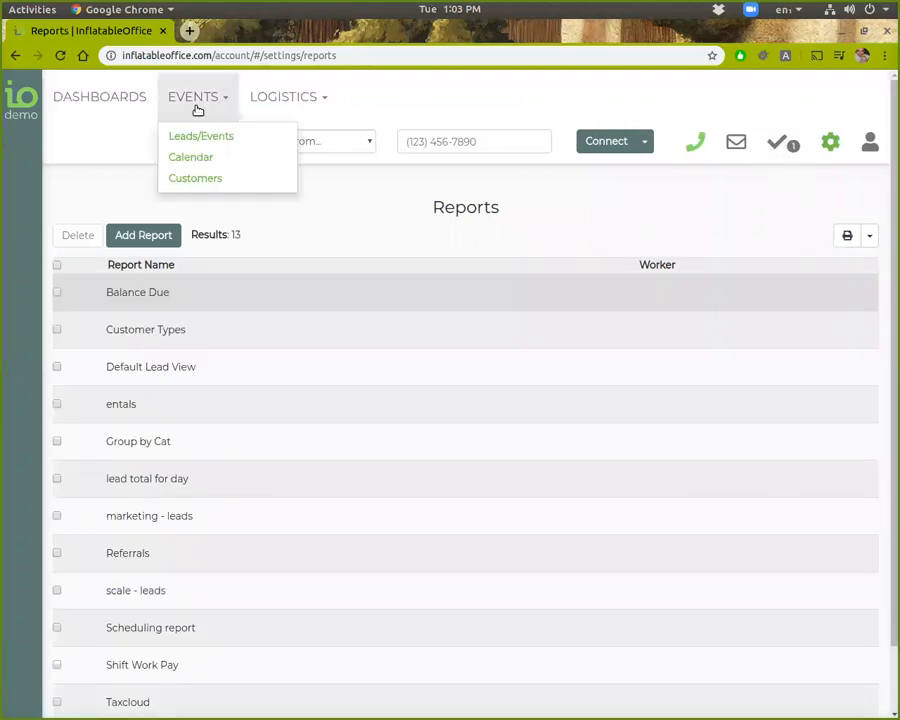
pyautogui.click(197, 136)
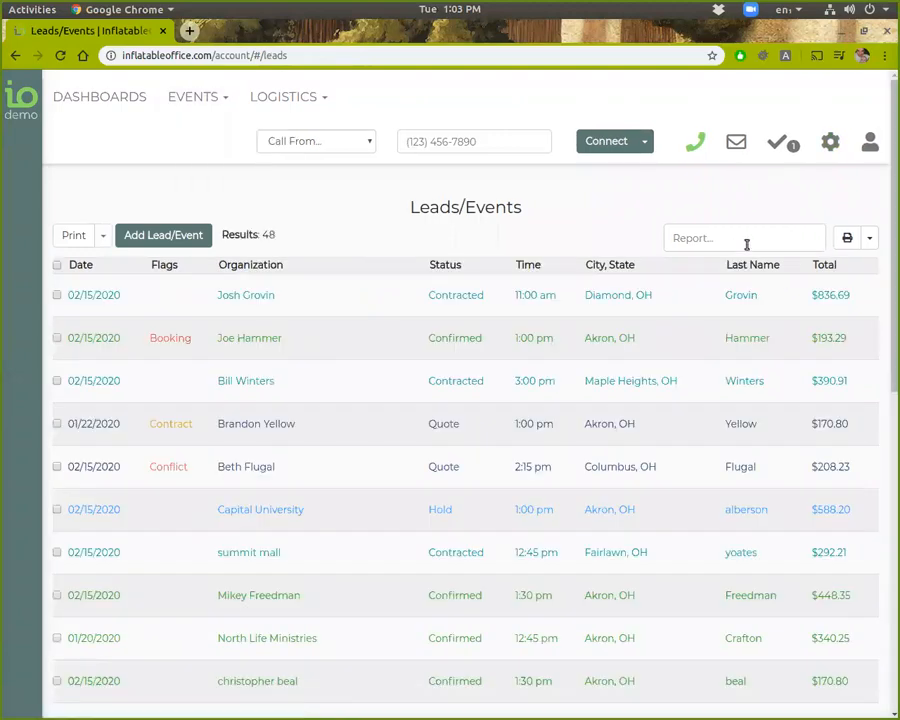
pyautogui.click(772, 240)
pyautogui.click(738, 268)
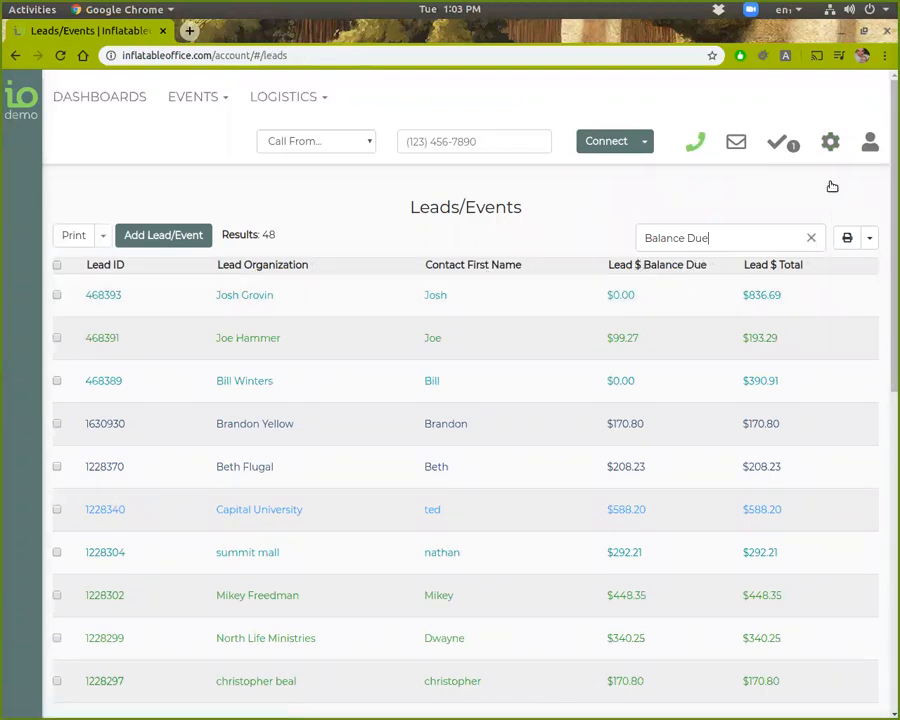
# - Choose Balance Due as a worker's default lead report, but leave the worker's page without saving and return to Leads/Events
pyautogui.click(831, 143)
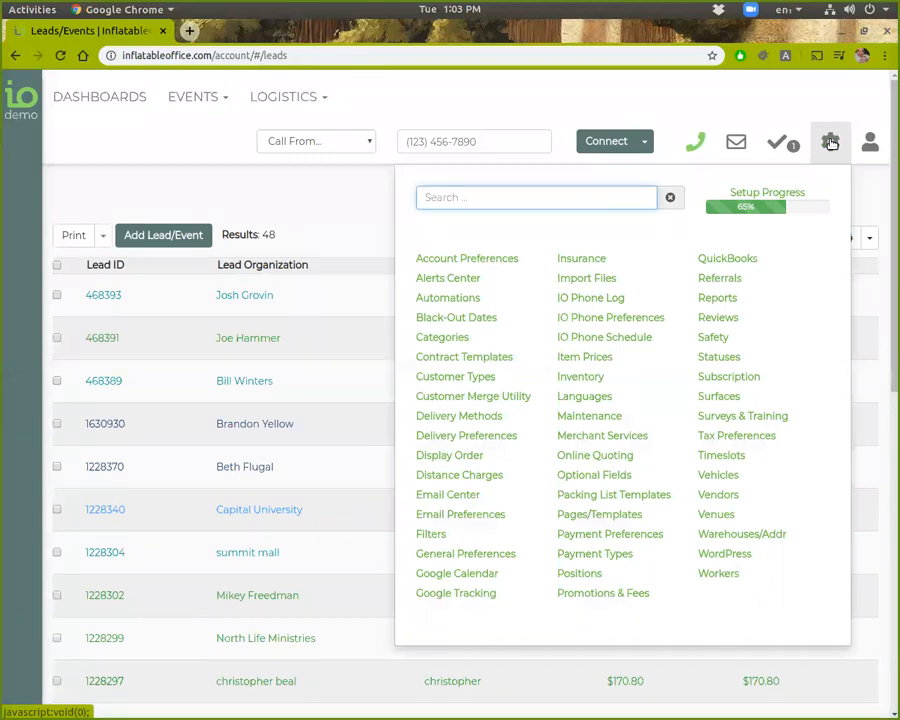
pyautogui.moveTo(288, 97)
pyautogui.click(306, 202)
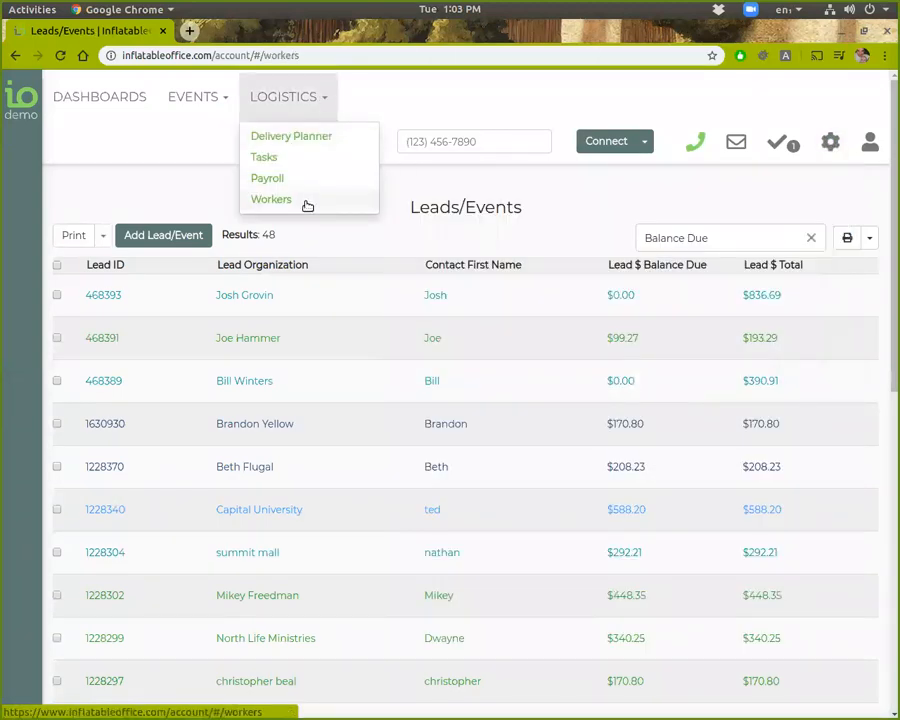
pyautogui.click(243, 325)
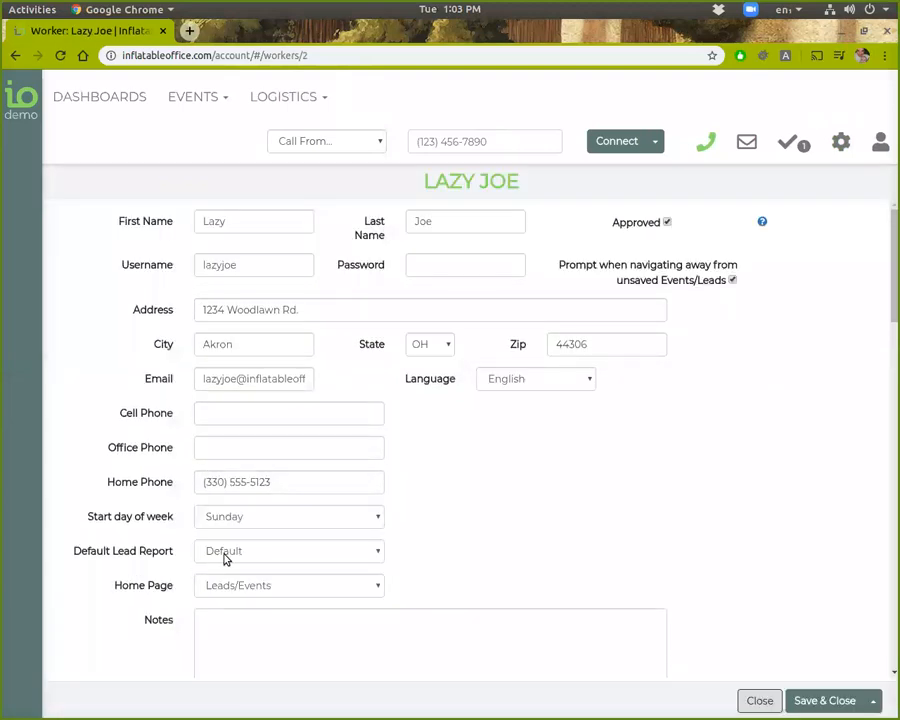
pyautogui.click(228, 556)
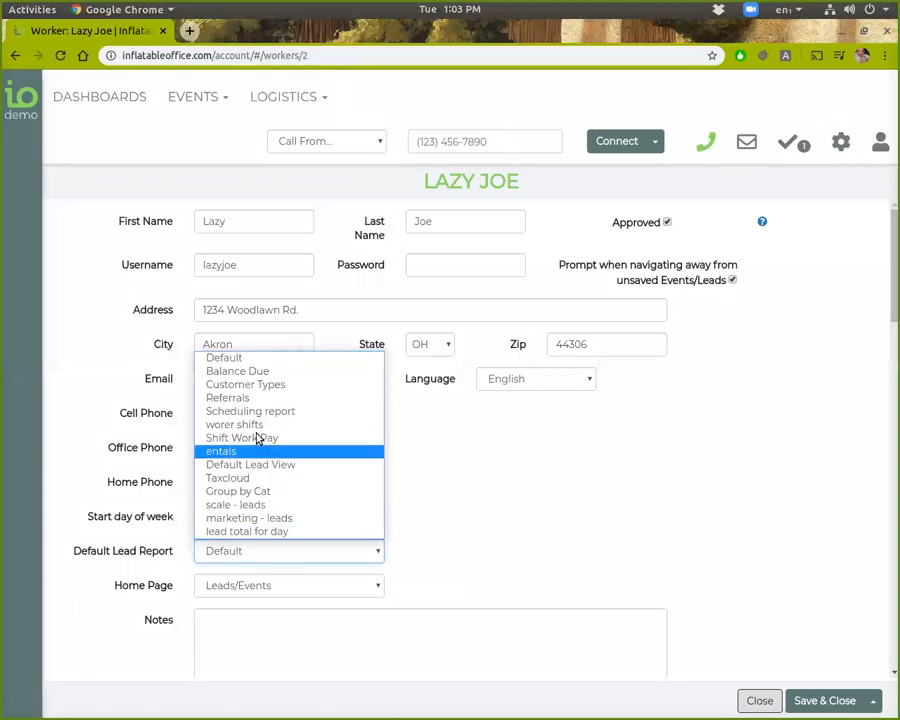
pyautogui.click(264, 372)
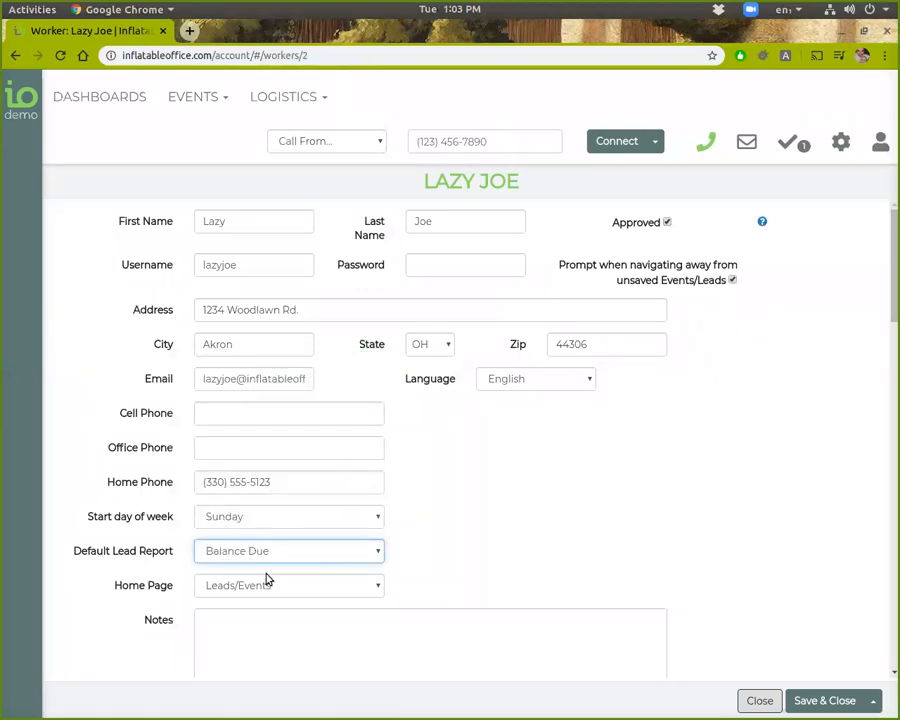
pyautogui.click(193, 96)
pyautogui.click(171, 137)
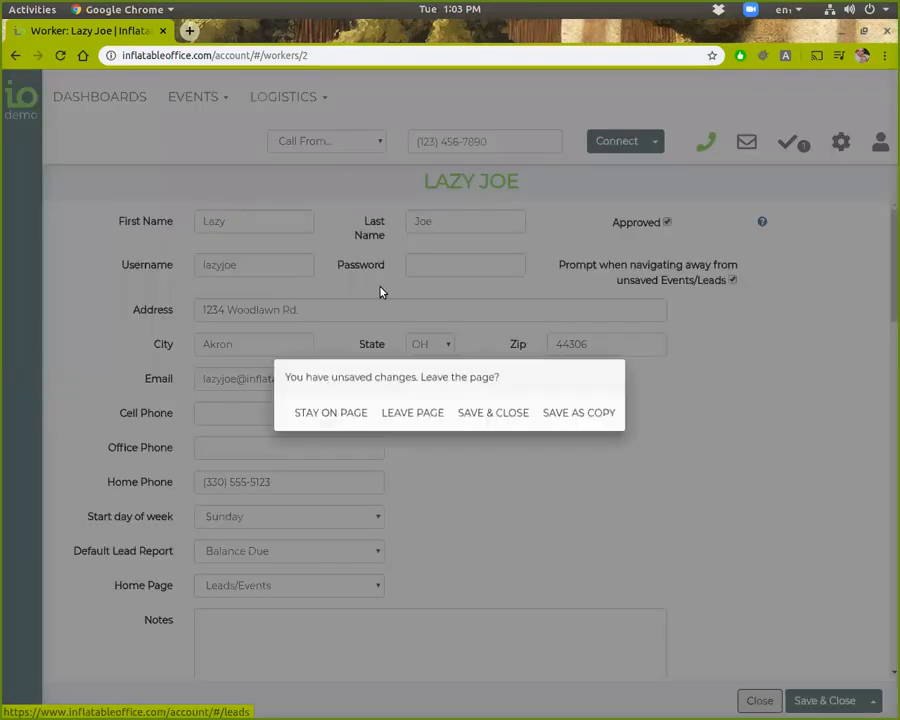
pyautogui.click(410, 413)
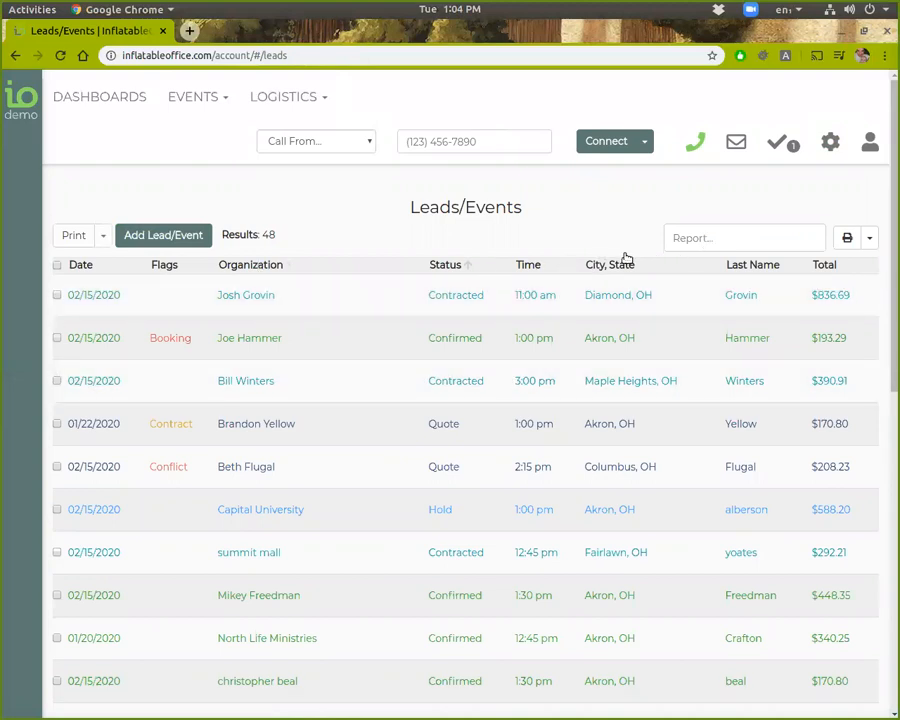
# - Apply the Balance Due report to the Leads/Events list again and open the leads in the Print Utility
pyautogui.click(704, 242)
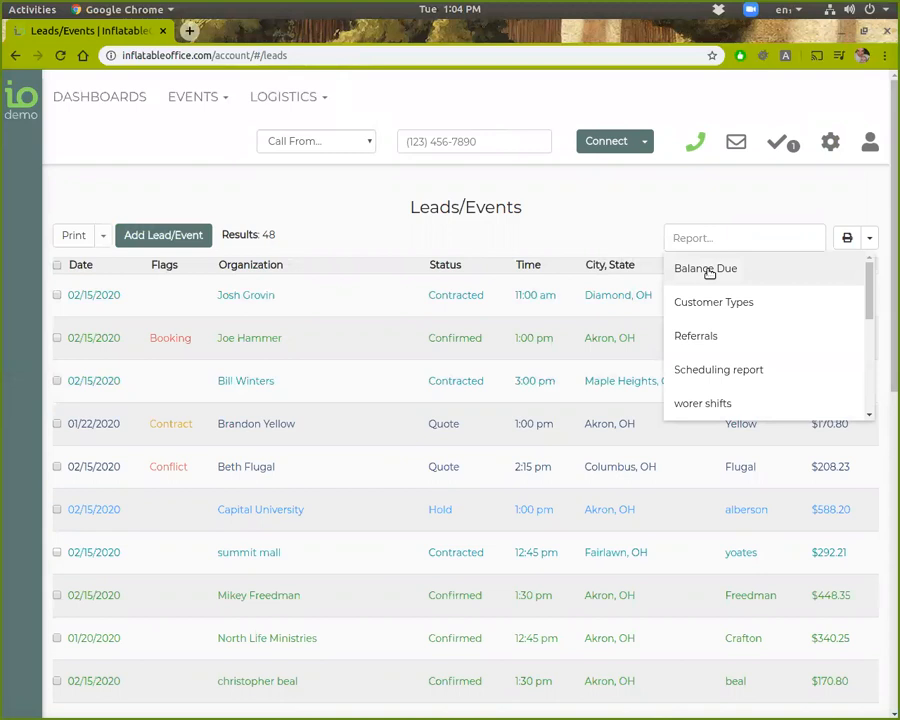
pyautogui.click(706, 269)
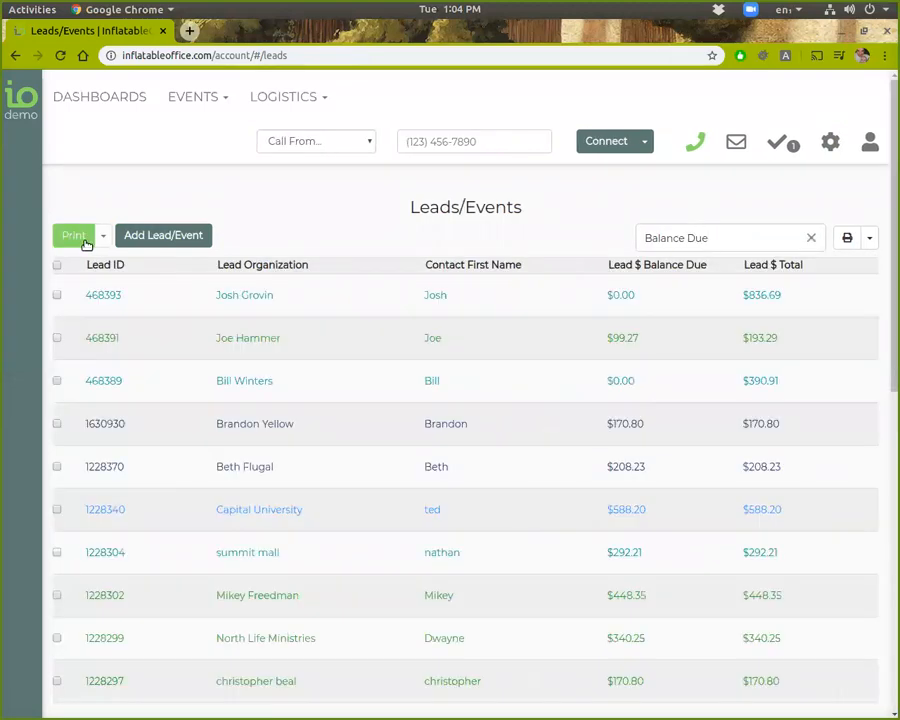
pyautogui.click(74, 236)
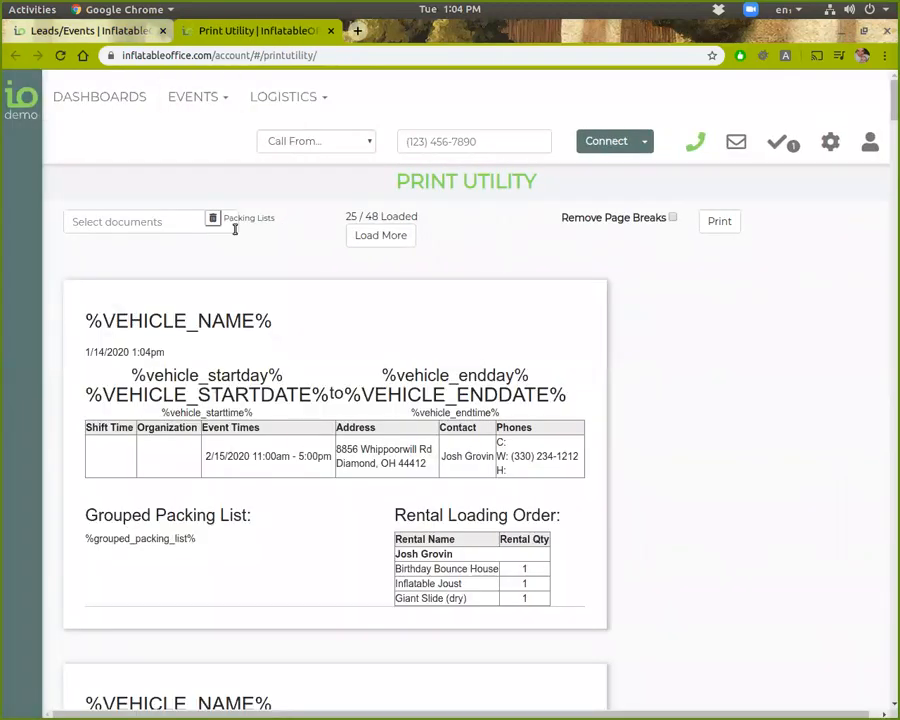
# - Examine the document types the Print Utility can print and return to the Leads/Events list
pyautogui.click(173, 223)
pyautogui.scroll(-1, 140, 345)
pyautogui.scroll(-2, 147, 345)
pyautogui.scroll(3, 148, 335)
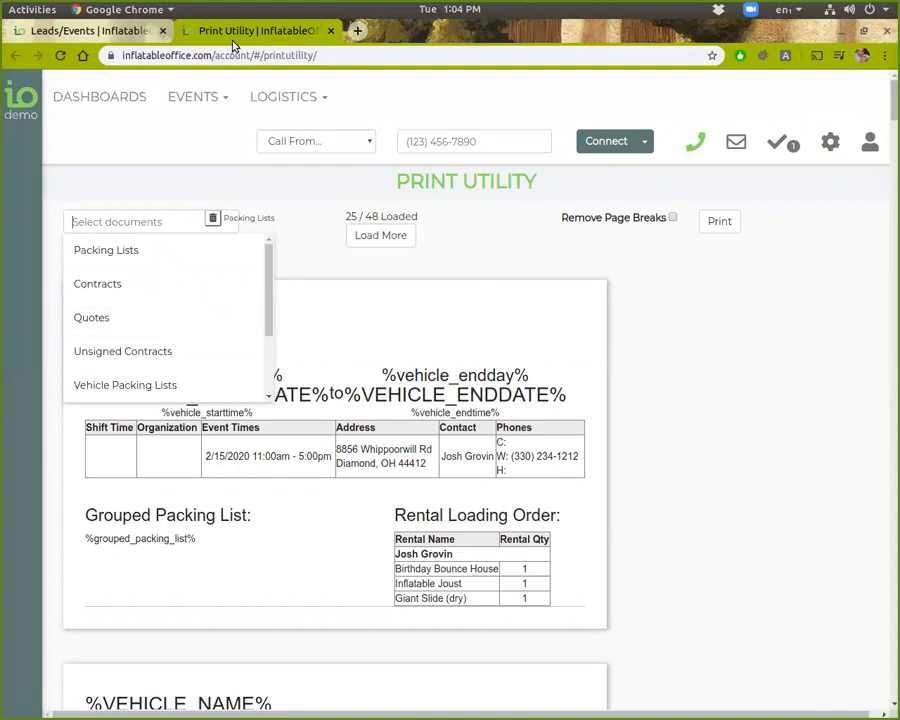
pyautogui.click(110, 30)
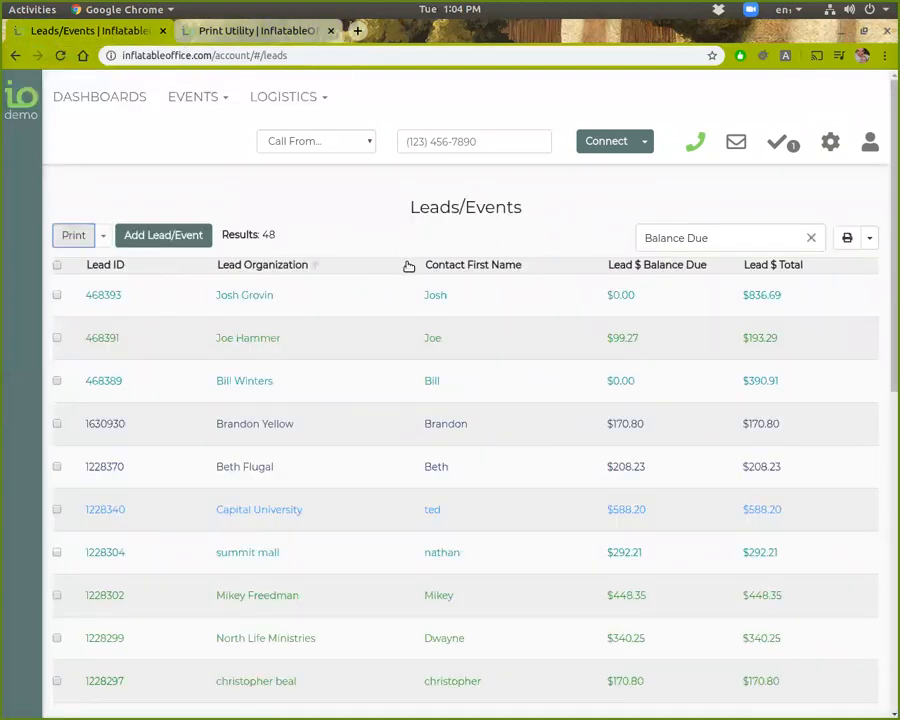
# - Clear the Balance Due report from the Leads/Events list and filter the leads by a contact's last name
pyautogui.click(811, 237)
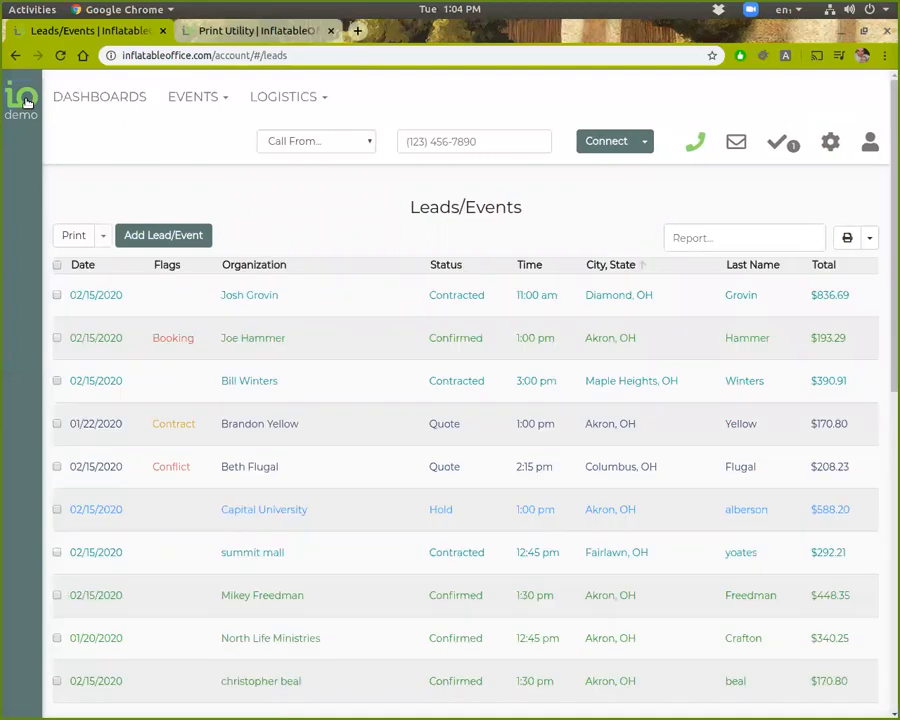
pyautogui.click(25, 97)
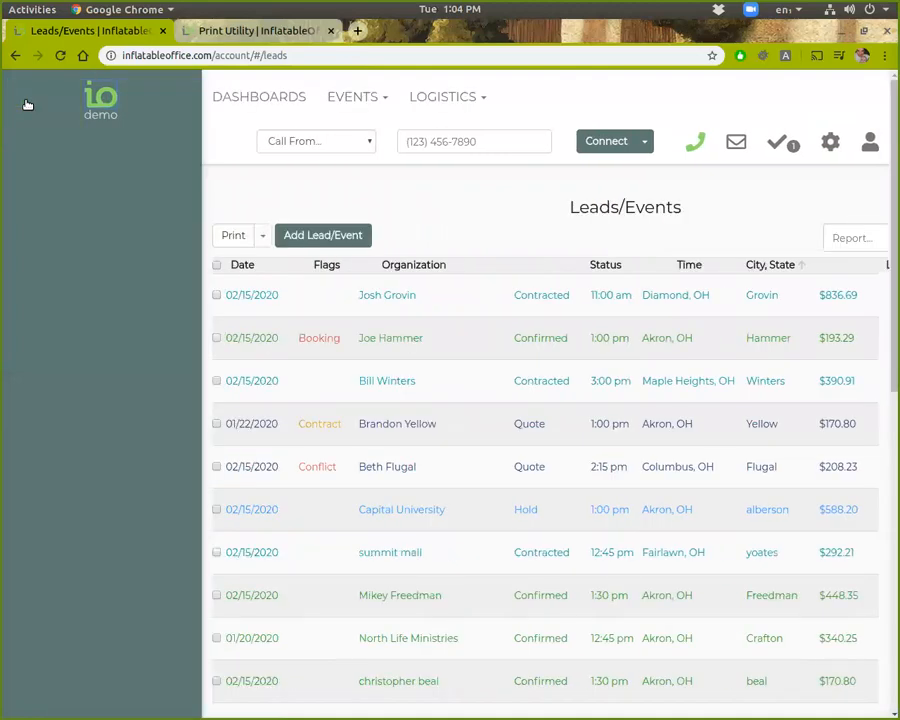
pyautogui.click(75, 157)
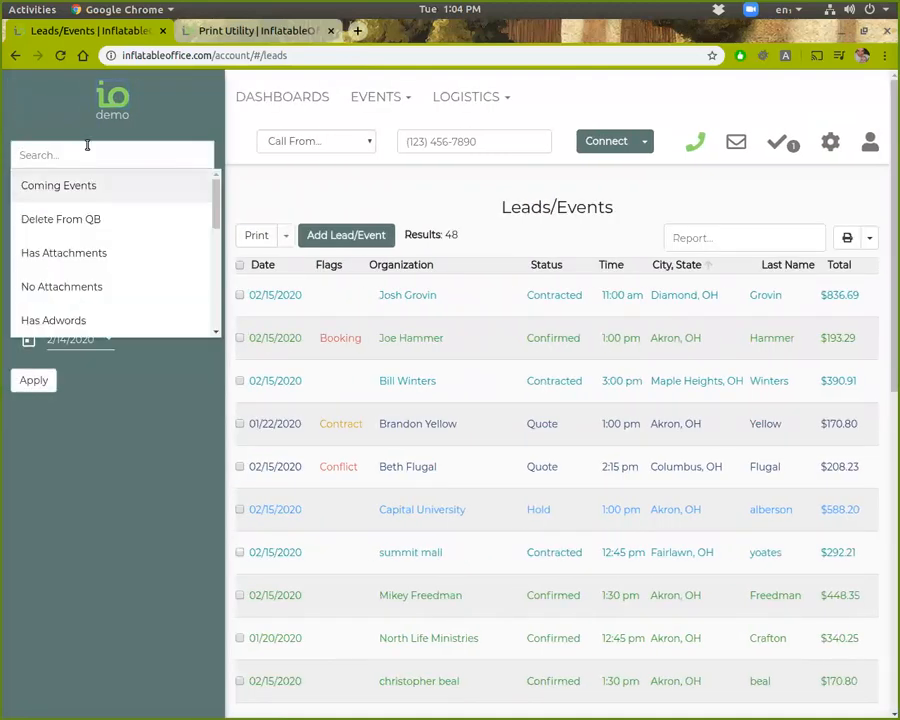
pyautogui.write('wil')
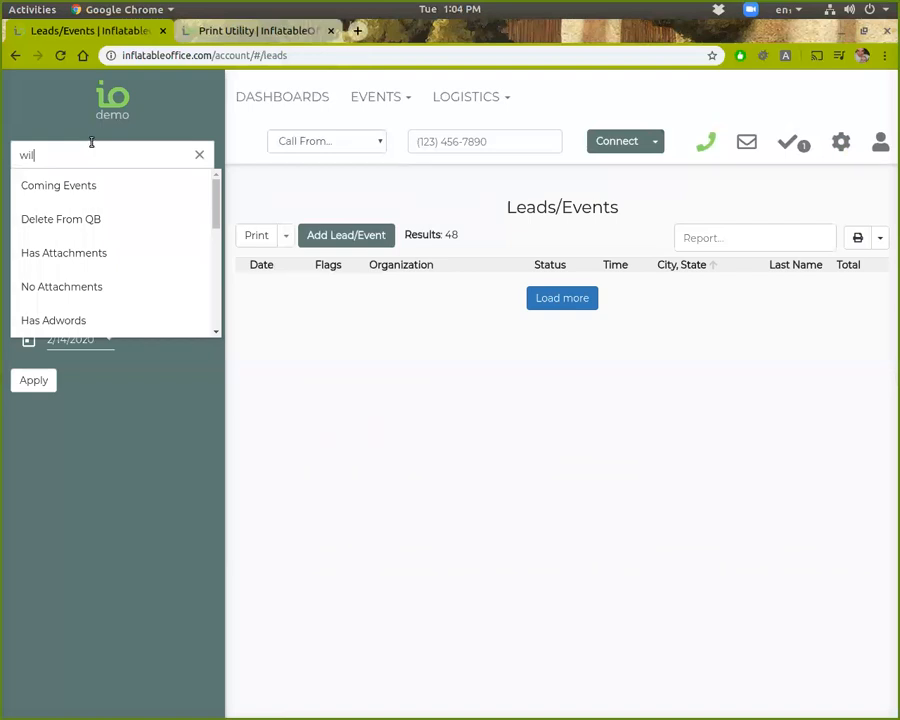
pyautogui.write('nt')
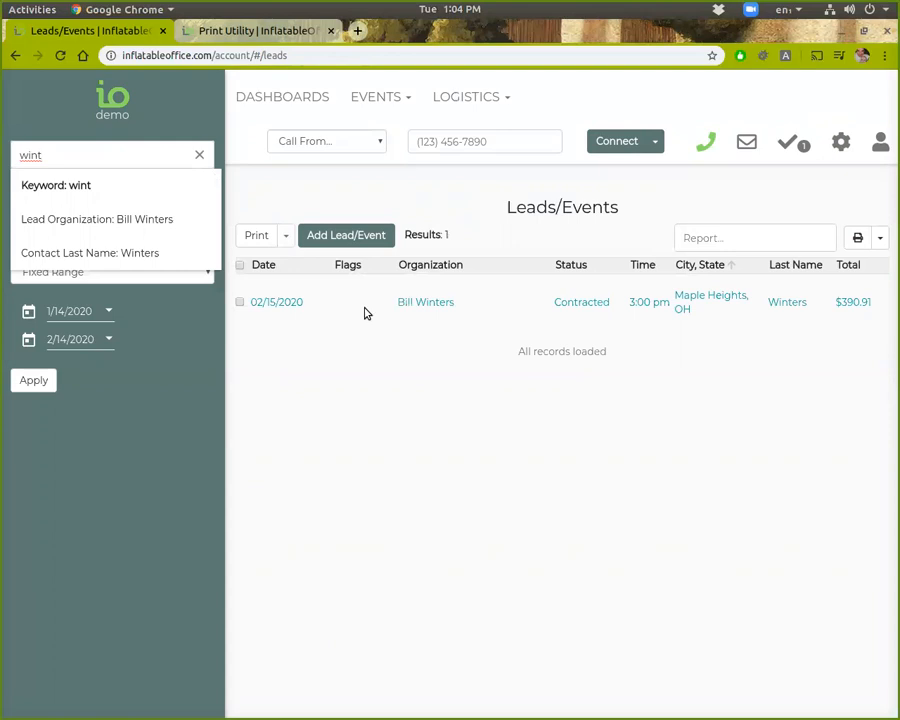
pyautogui.click(126, 254)
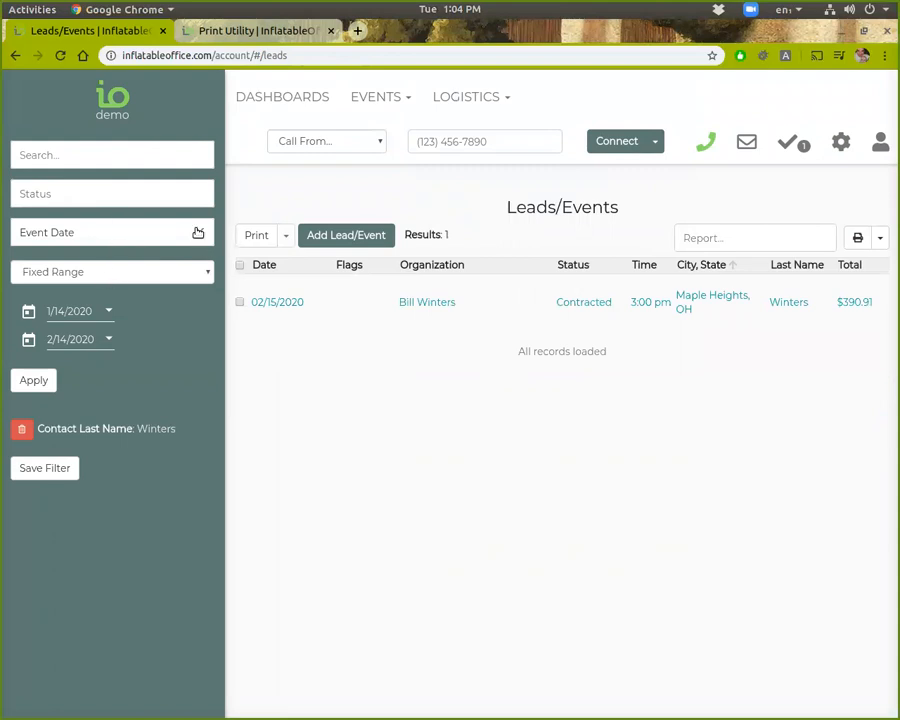
# - Apply an Event Date filter for the next 30 days to the leads and remove it again
pyautogui.click(110, 274)
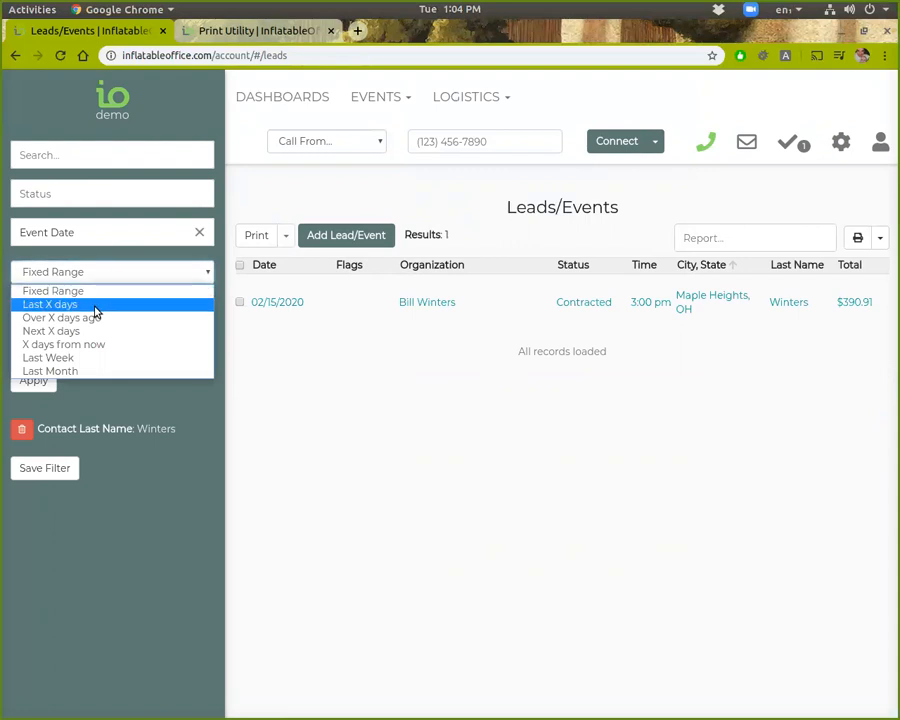
pyautogui.click(72, 331)
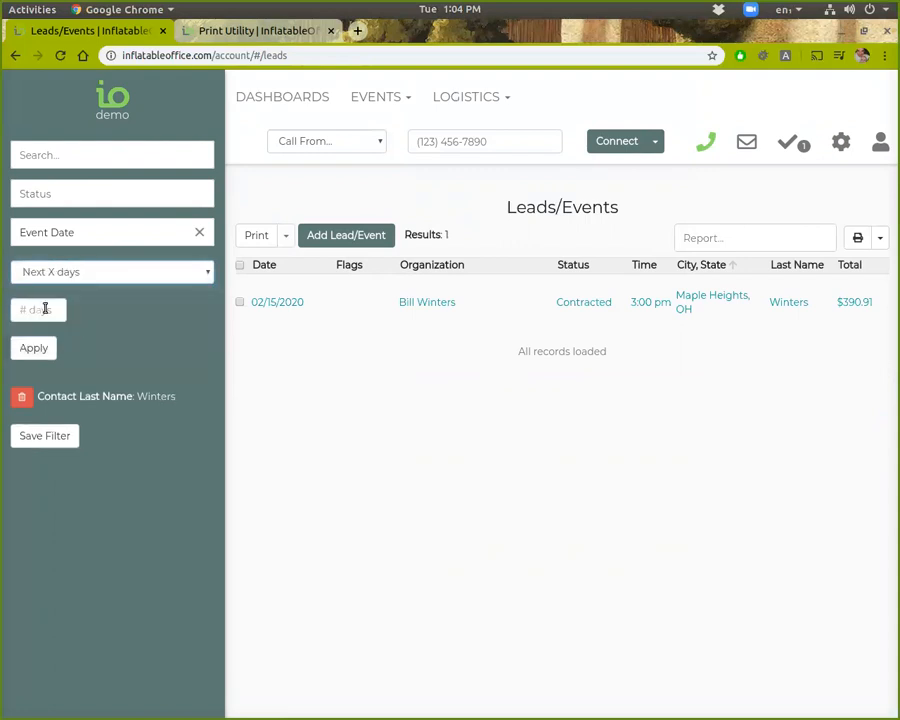
pyautogui.click(45, 309)
pyautogui.write('30')
pyautogui.click(56, 346)
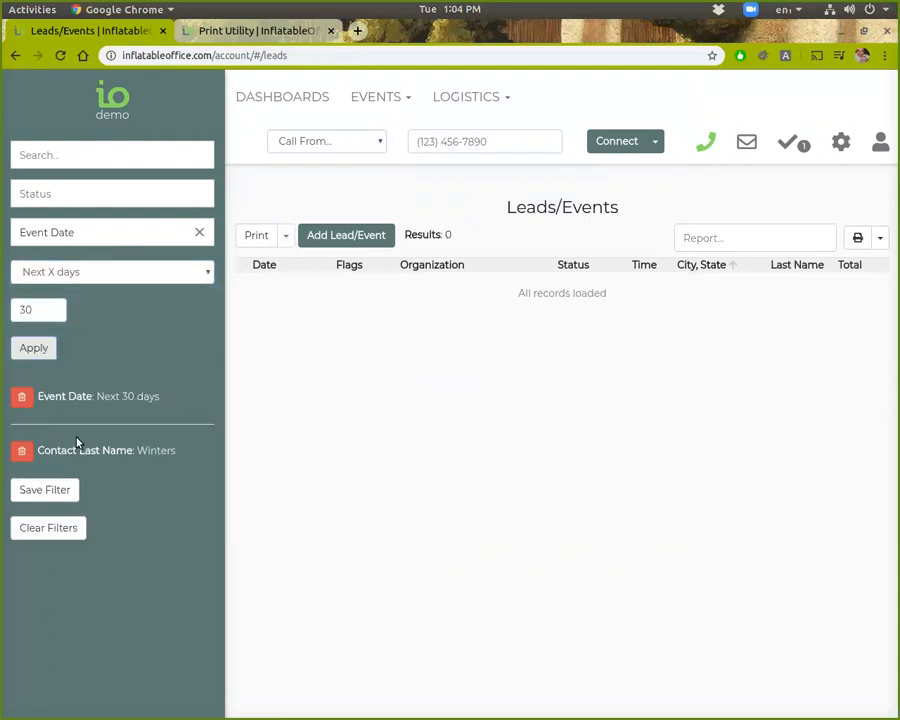
pyautogui.click(24, 397)
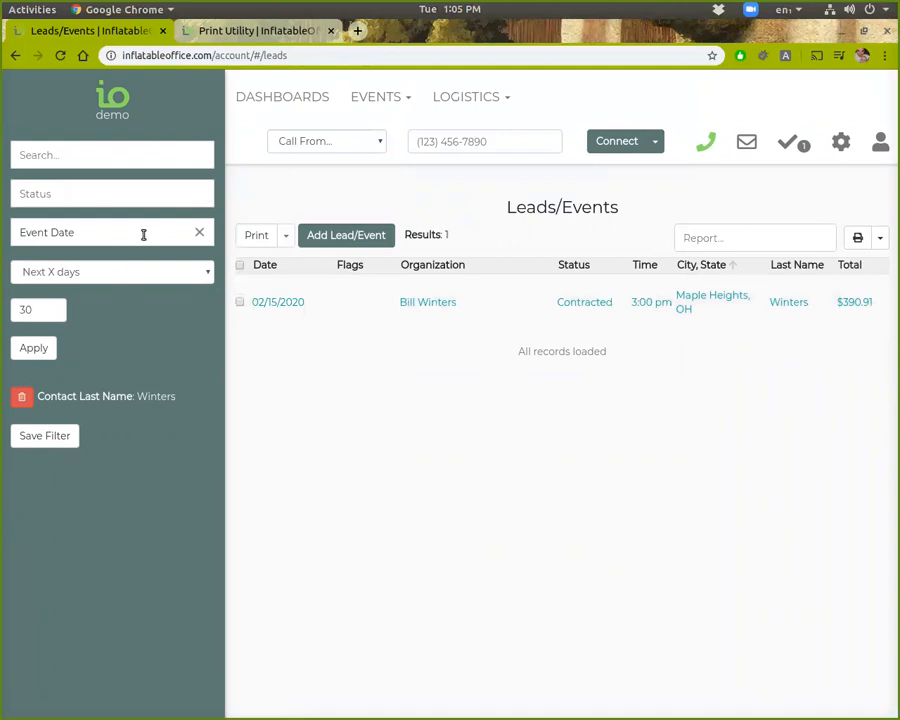
# - Clear the Event Date choice and examine the date types and date ranges available for filtering leads
pyautogui.click(198, 234)
pyautogui.click(180, 232)
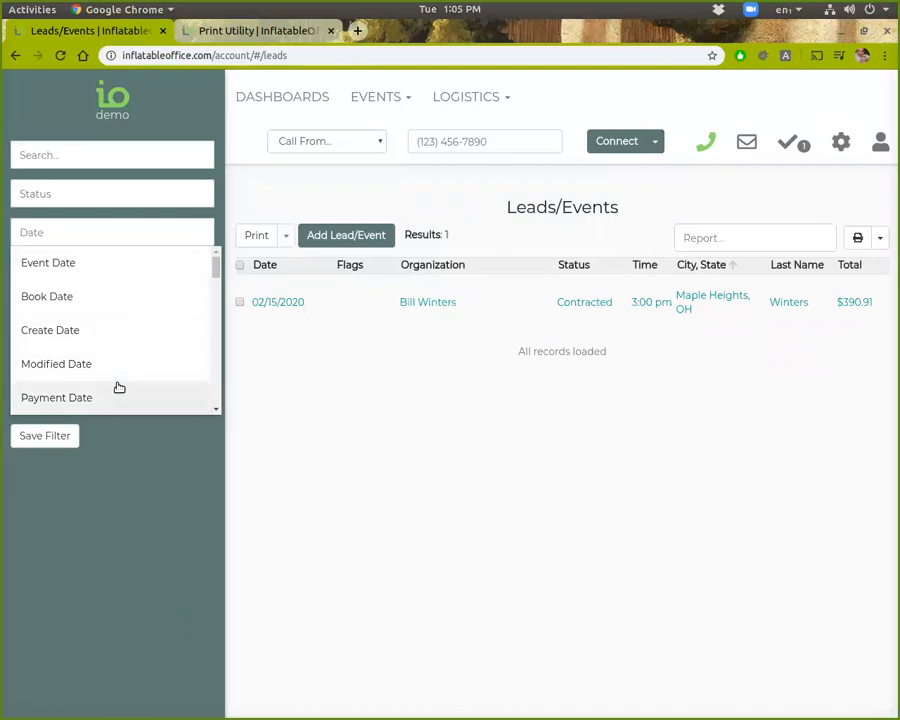
pyautogui.scroll(-2, 140, 310)
pyautogui.scroll(-5, 122, 360)
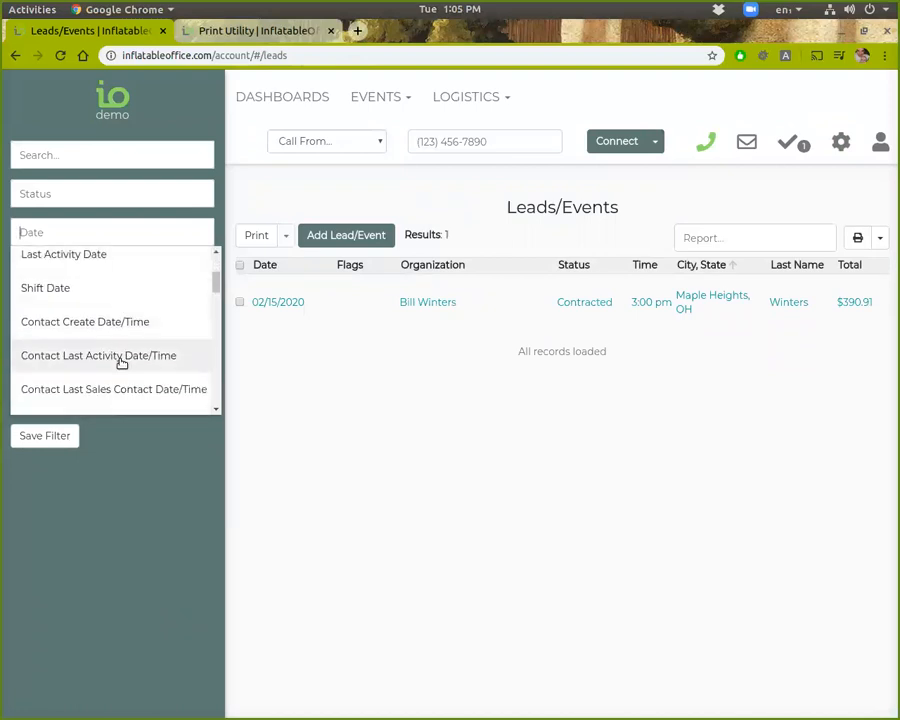
pyautogui.click(121, 356)
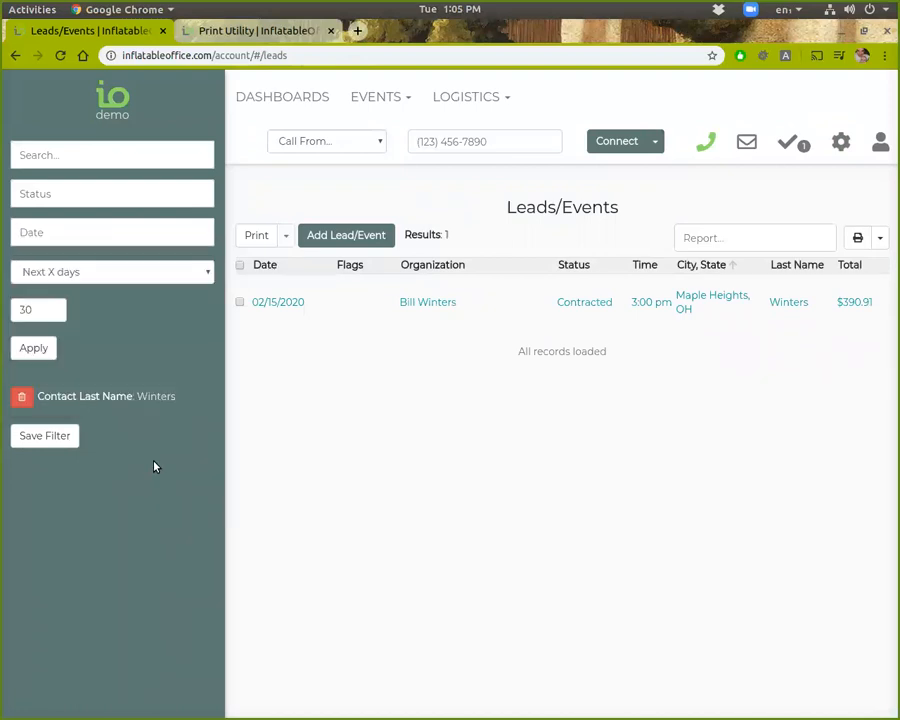
pyautogui.click(117, 274)
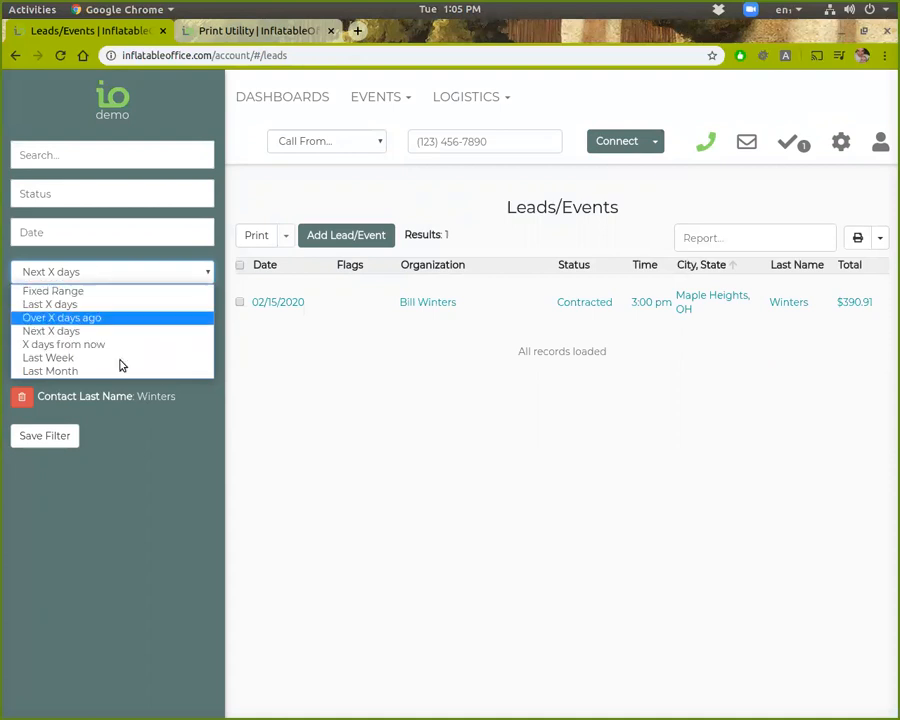
pyautogui.click(100, 330)
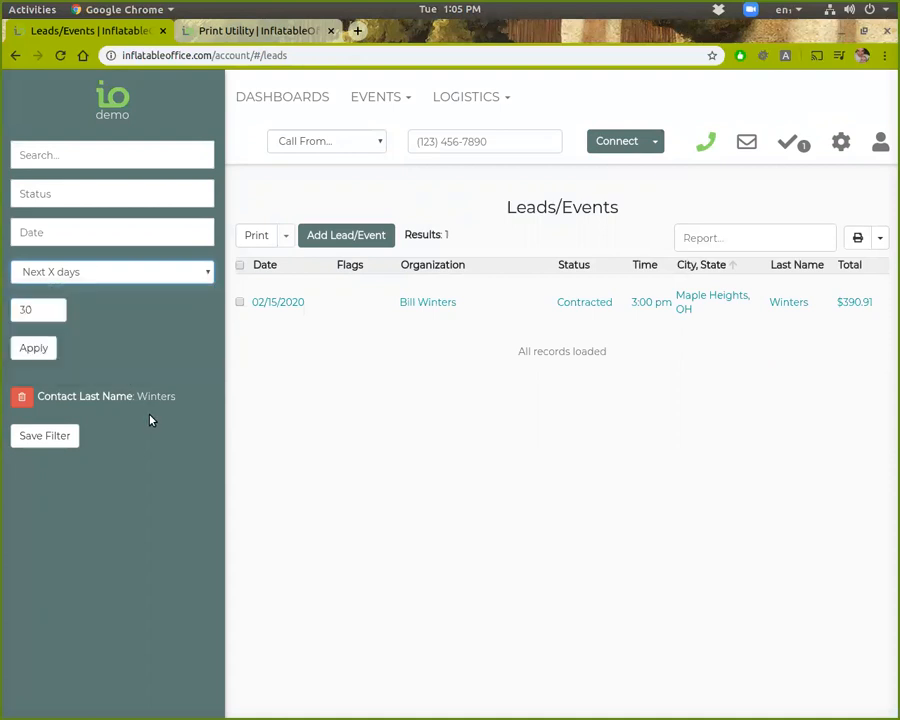
# - Remove the contact last name filter from the leads and check the suggested filters in the search box
pyautogui.click(23, 397)
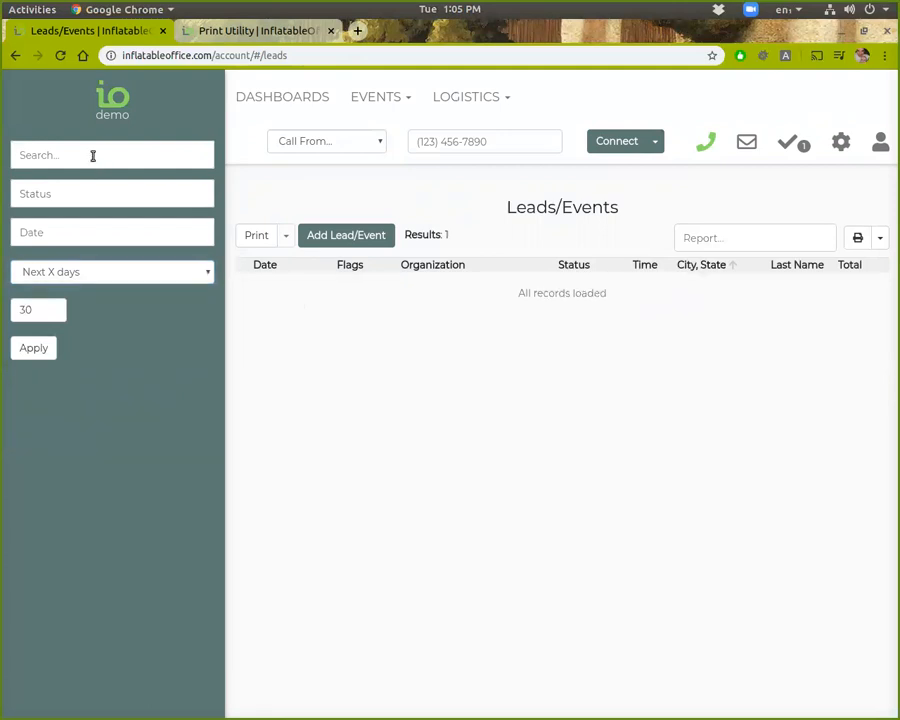
pyautogui.click(92, 155)
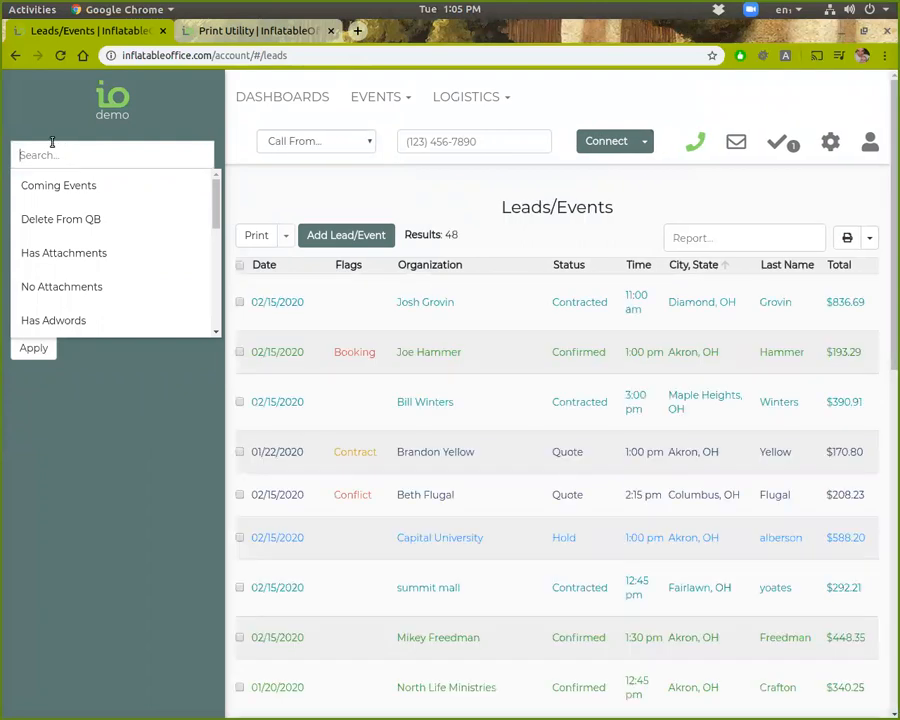
pyautogui.click(48, 134)
# - Go to the Filters settings and start adding a new filter
pyautogui.click(830, 141)
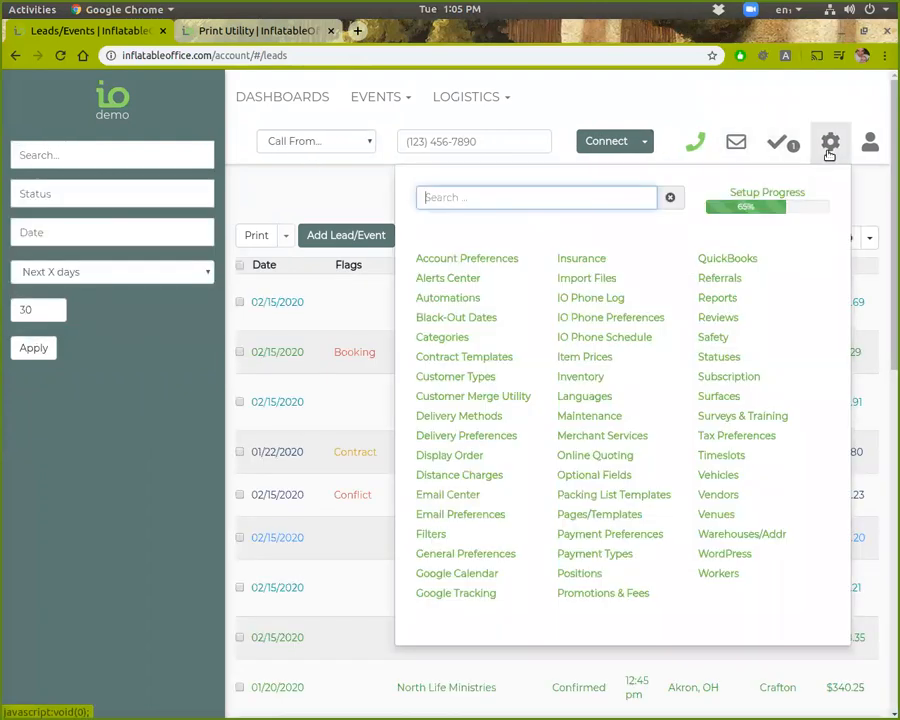
pyautogui.click(433, 534)
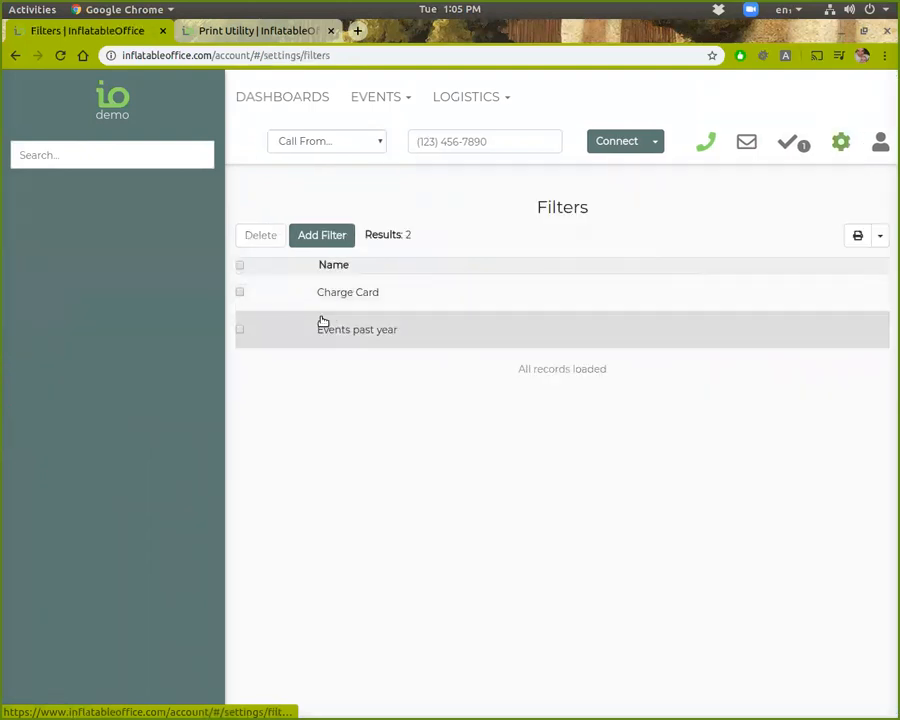
pyautogui.click(318, 234)
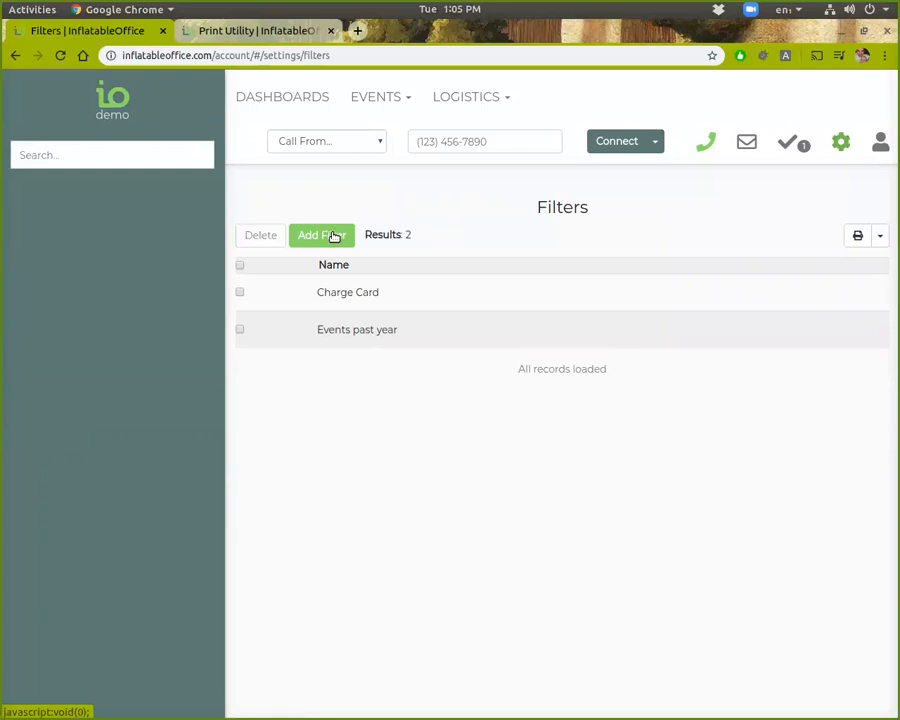
pyautogui.click(334, 236)
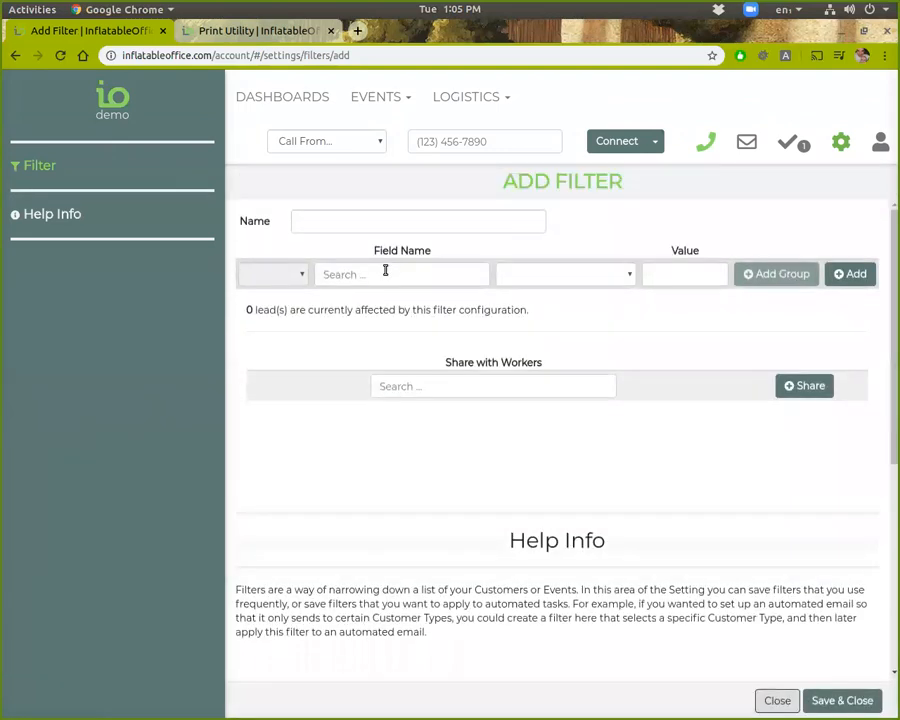
# - Add the condition that Lead $ Due is greater than 0 to the new filter
pyautogui.click(385, 272)
pyautogui.write('bal')
pyautogui.press('BackSpace')
pyautogui.press('BackSpace')
pyautogui.press('BackSpace')
pyautogui.write('due')
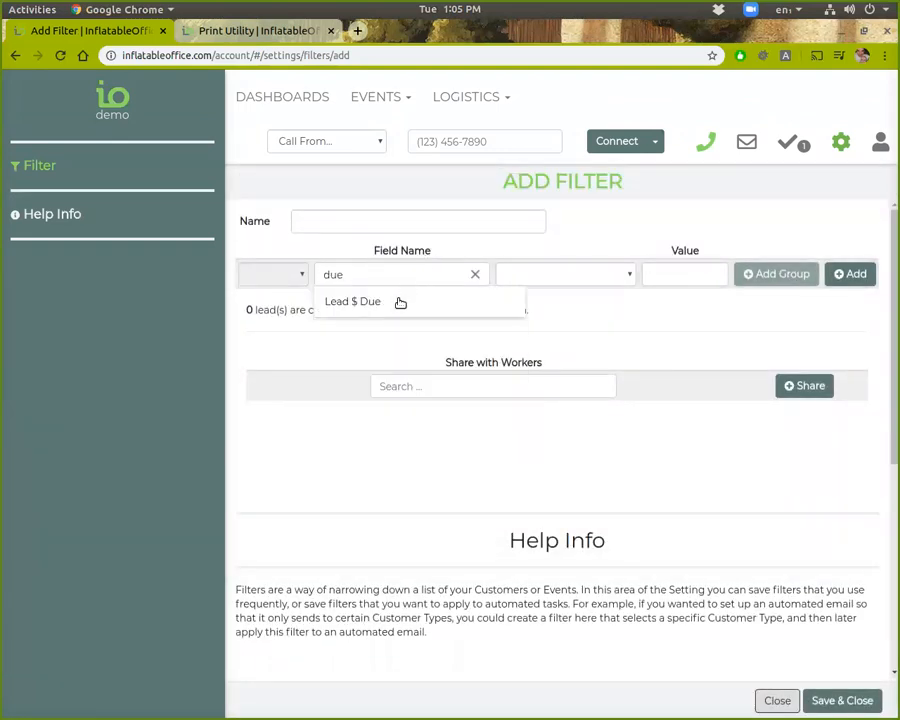
pyautogui.click(400, 302)
pyautogui.click(538, 280)
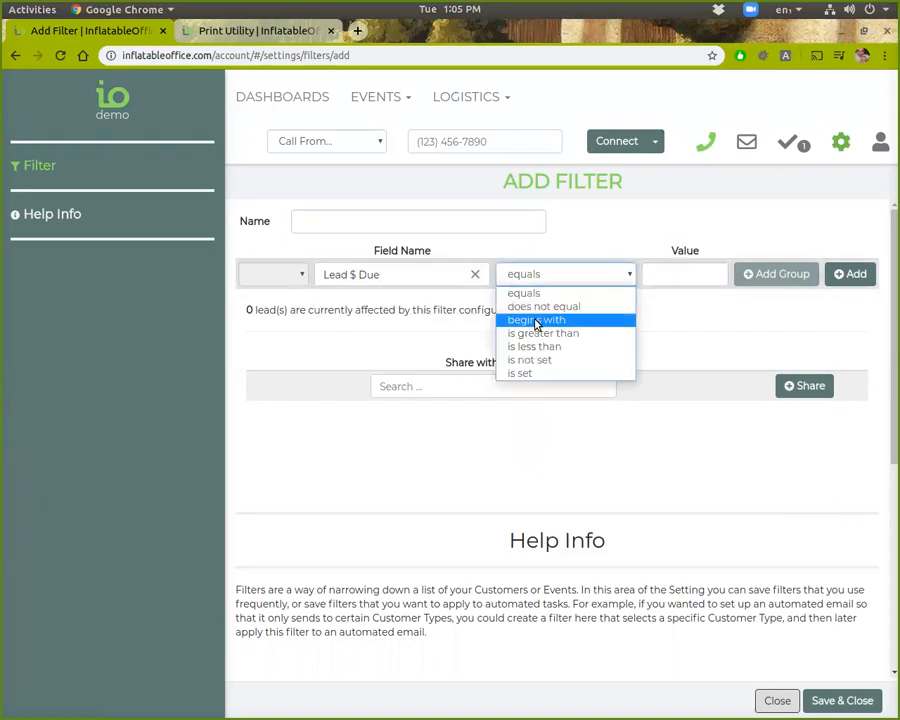
pyautogui.click(543, 333)
pyautogui.click(671, 275)
pyautogui.write('0')
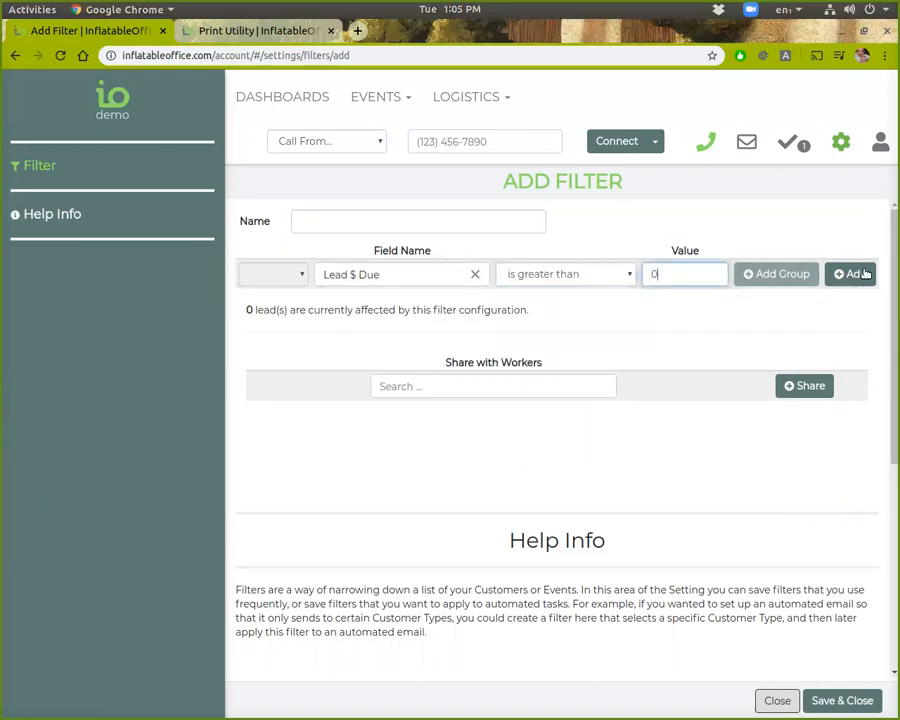
pyautogui.click(864, 274)
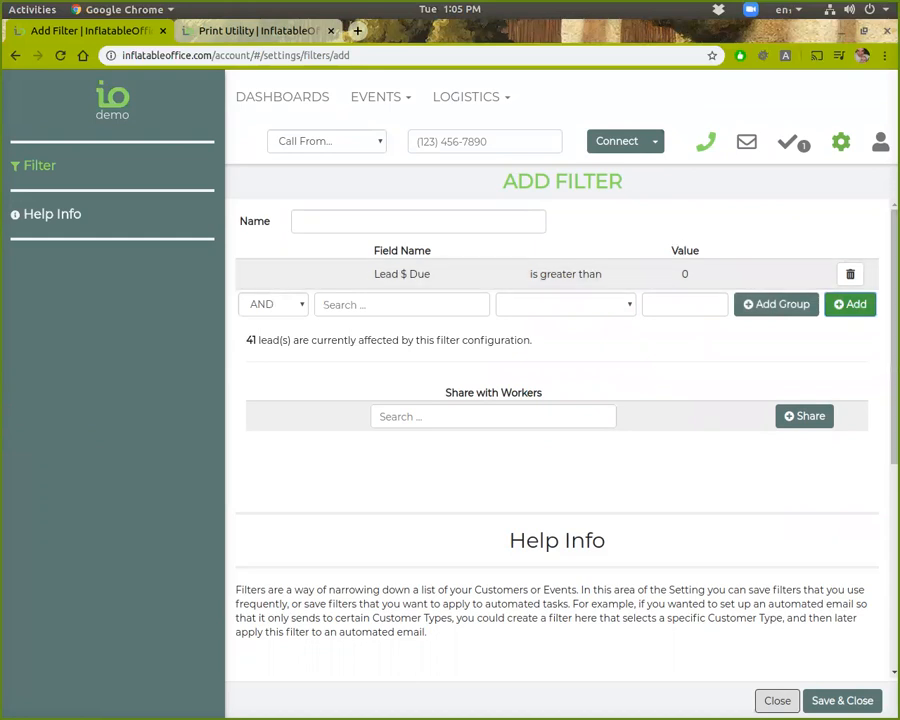
# - Name the filter Balance Due and add an AND condition that Lead Status contains Complete
pyautogui.click(433, 223)
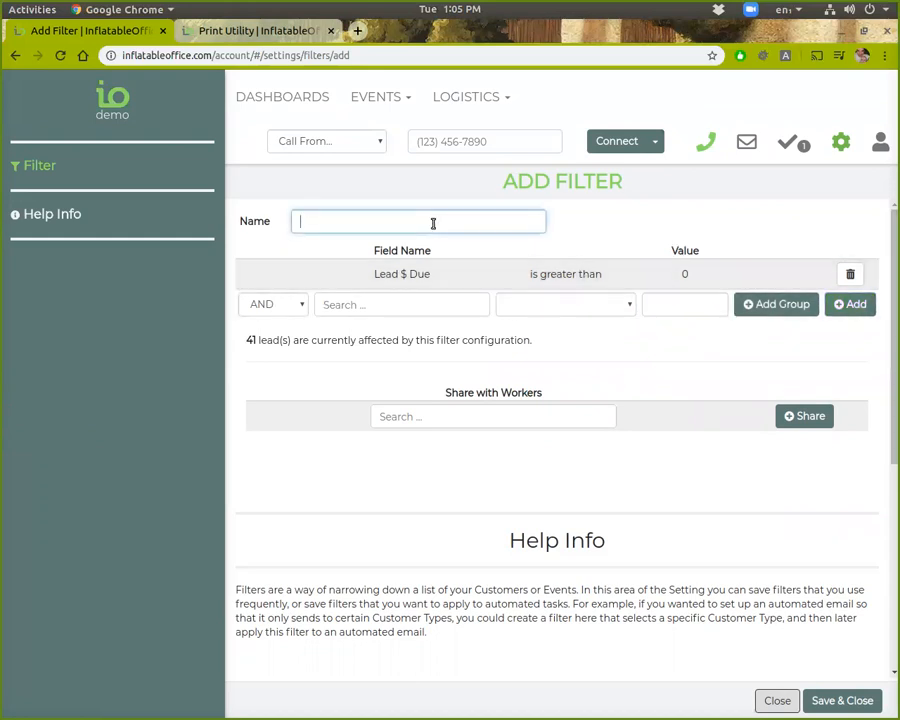
pyautogui.write('Balance Due')
pyautogui.click(414, 307)
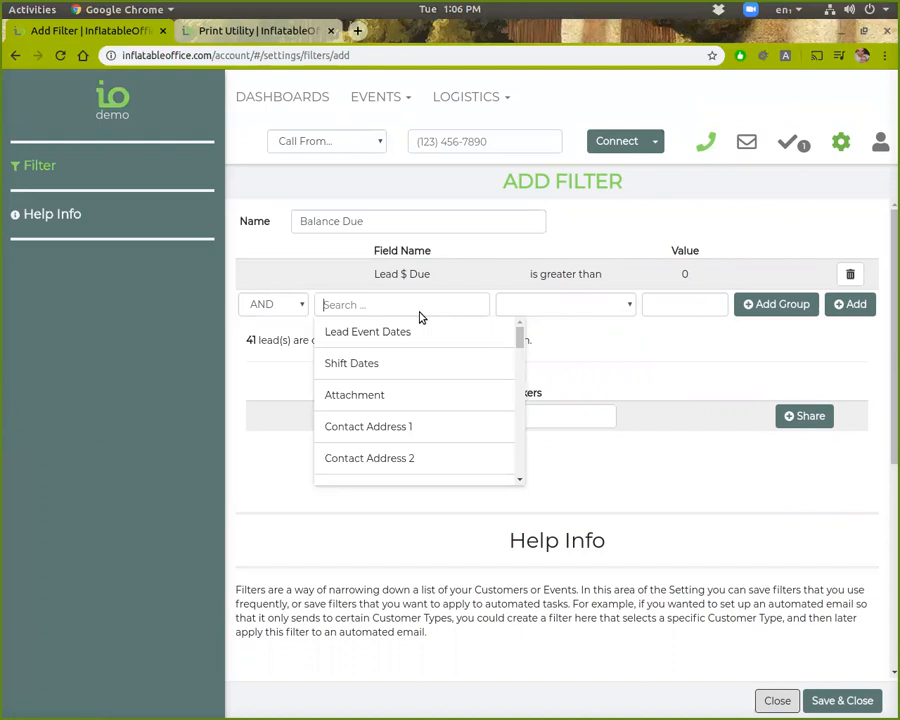
pyautogui.write('status')
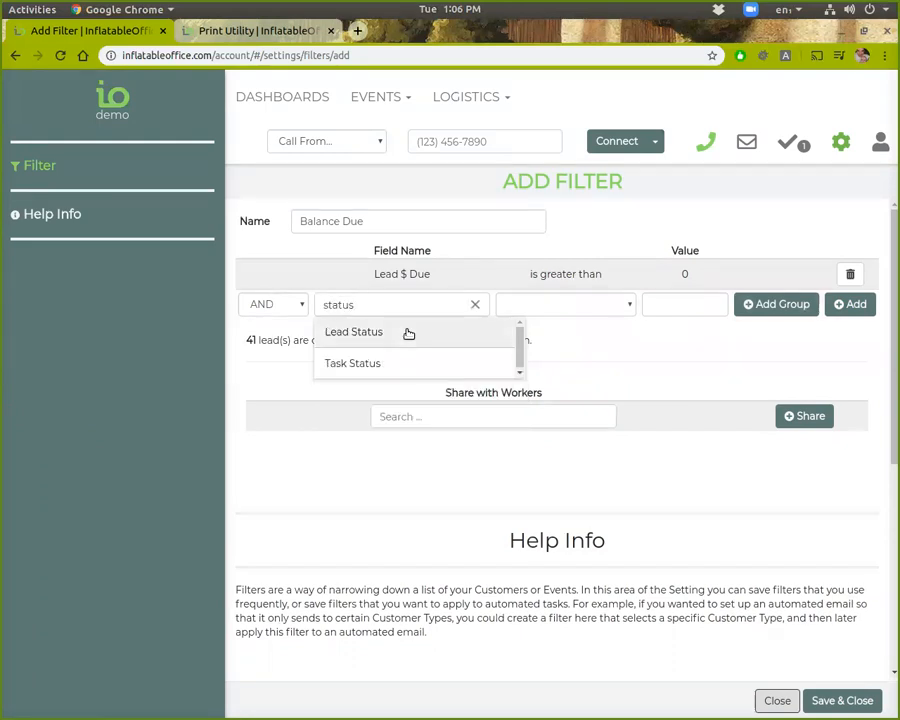
pyautogui.click(408, 333)
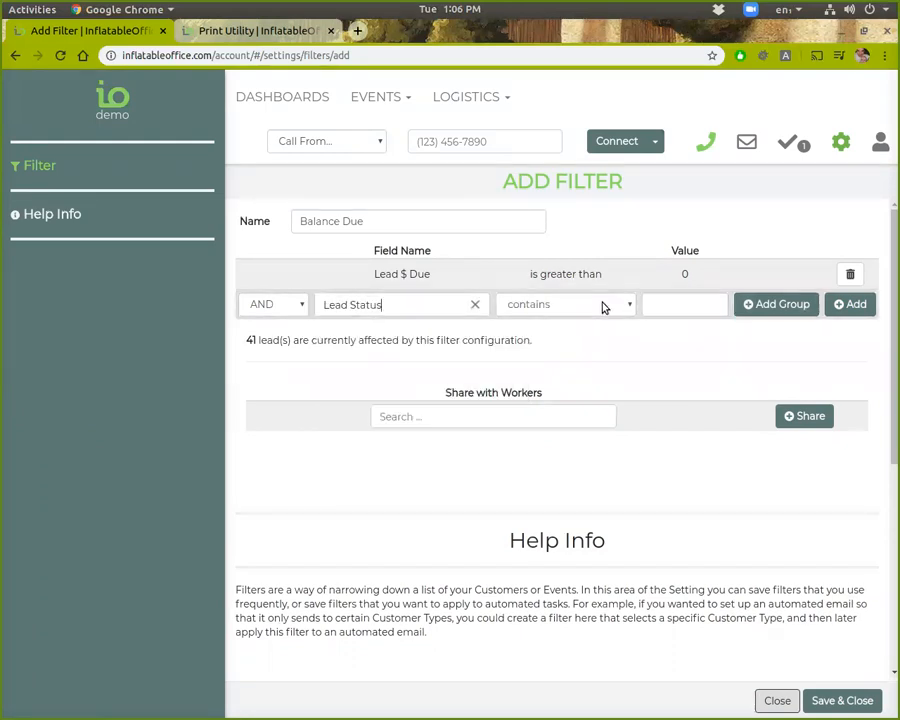
pyautogui.click(634, 307)
pyautogui.click(681, 305)
pyautogui.click(681, 305)
pyautogui.write('Complete')
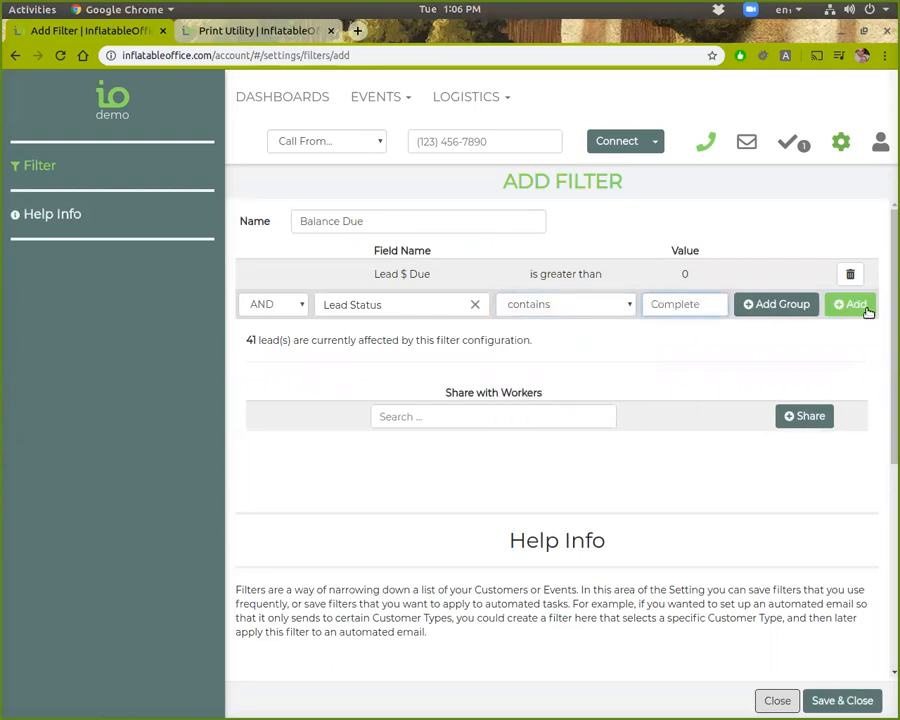
pyautogui.click(852, 305)
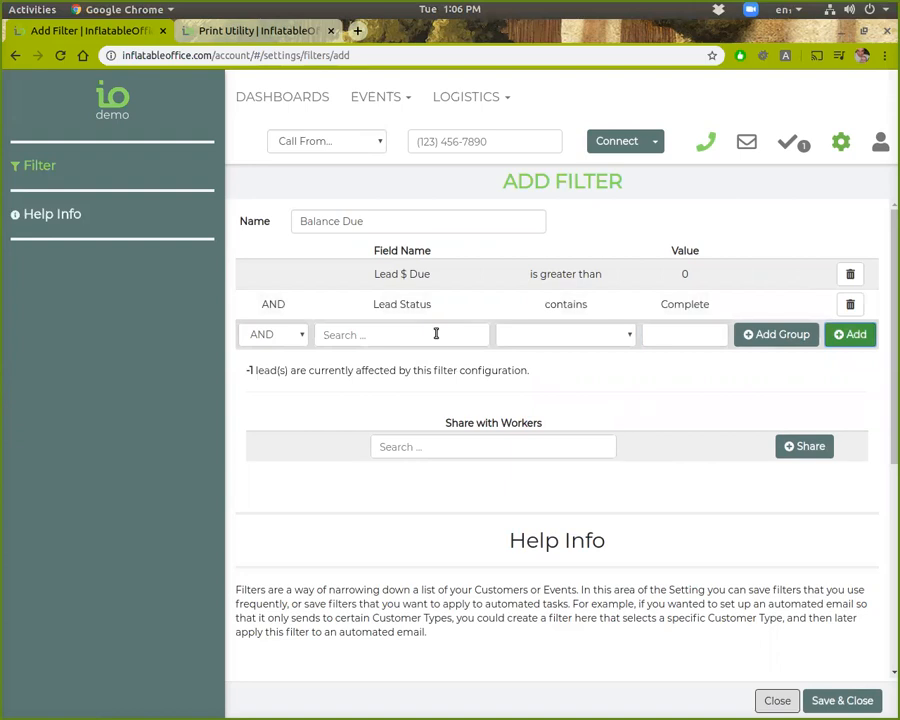
# - Start an AND condition on Lead Start Date/Time using the Next X days comparison in the Balance Due filter
pyautogui.click(434, 335)
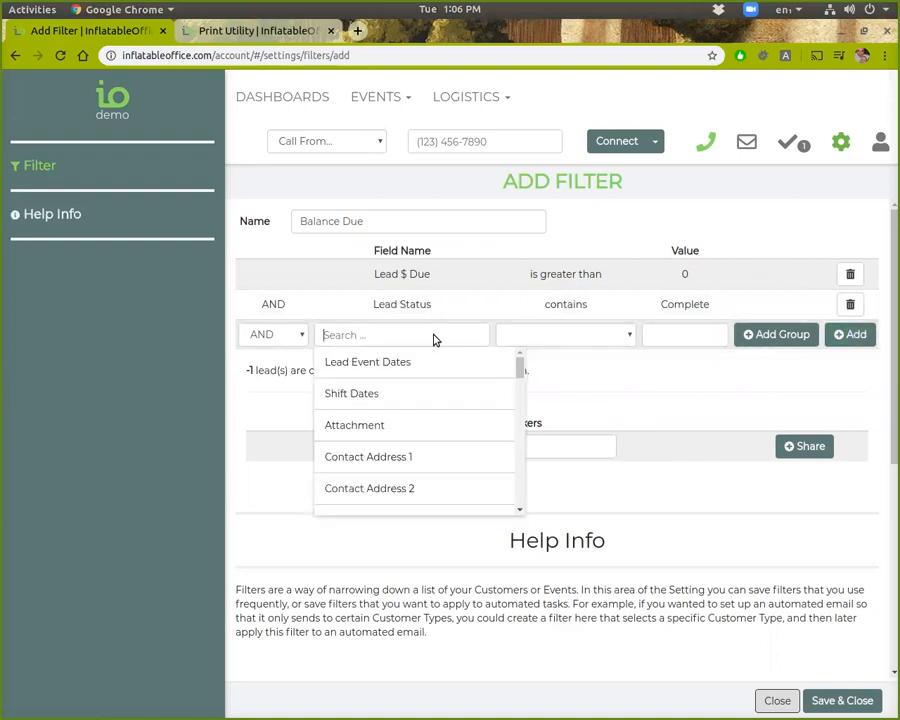
pyautogui.write('L')
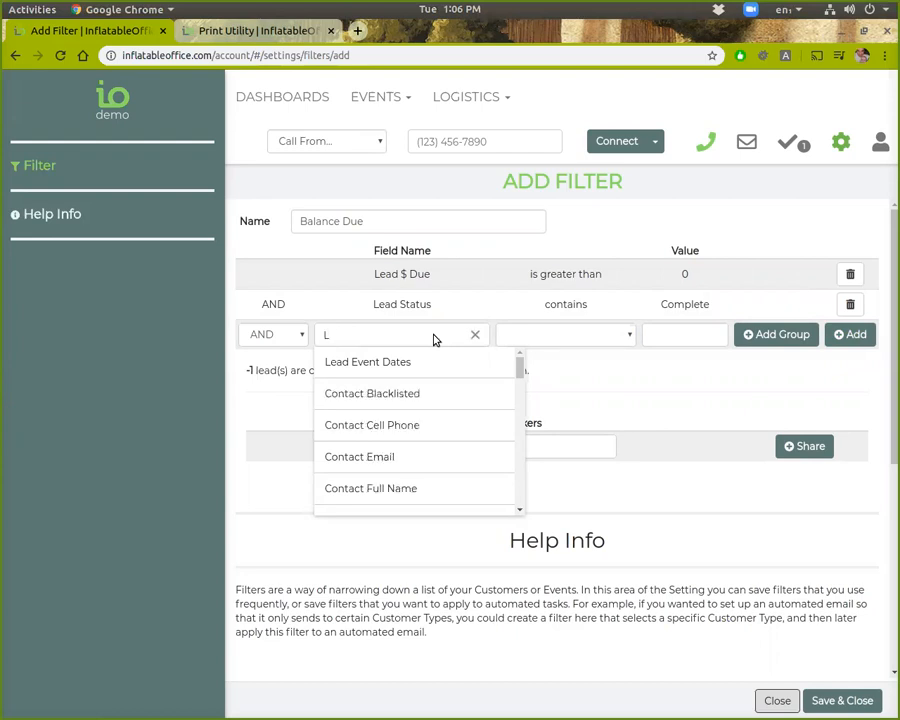
pyautogui.press('BackSpace')
pyautogui.write('start')
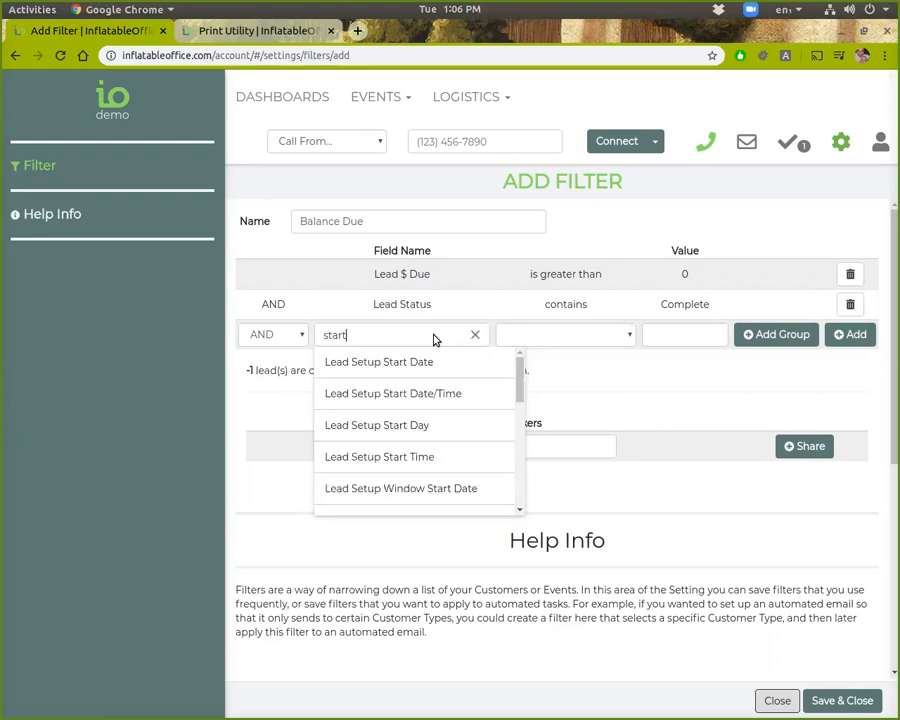
pyautogui.scroll(-1, 418, 447)
pyautogui.scroll(-4, 405, 470)
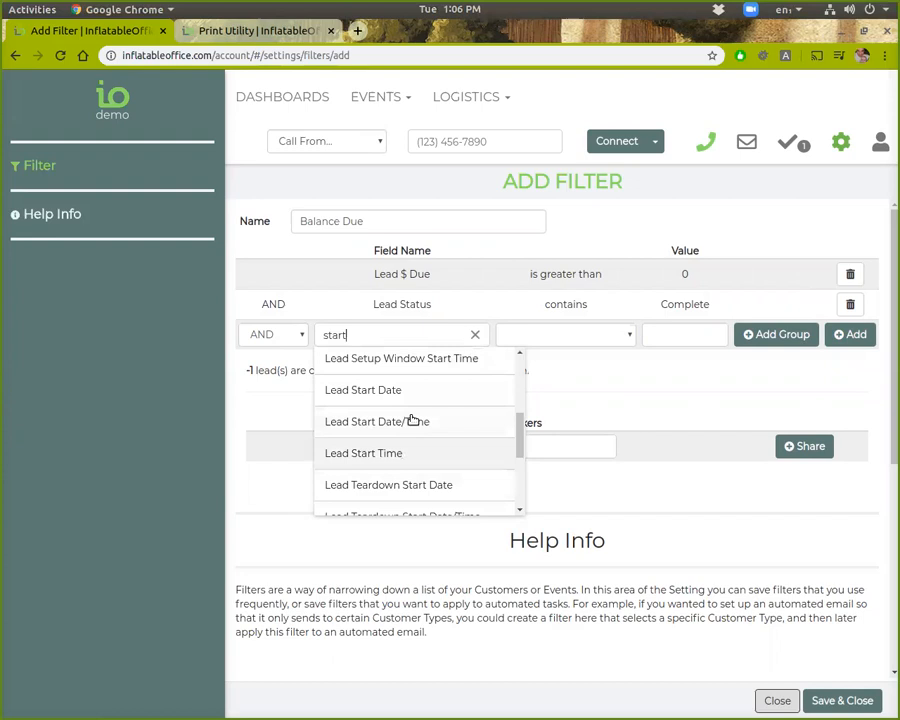
pyautogui.click(410, 418)
pyautogui.click(595, 355)
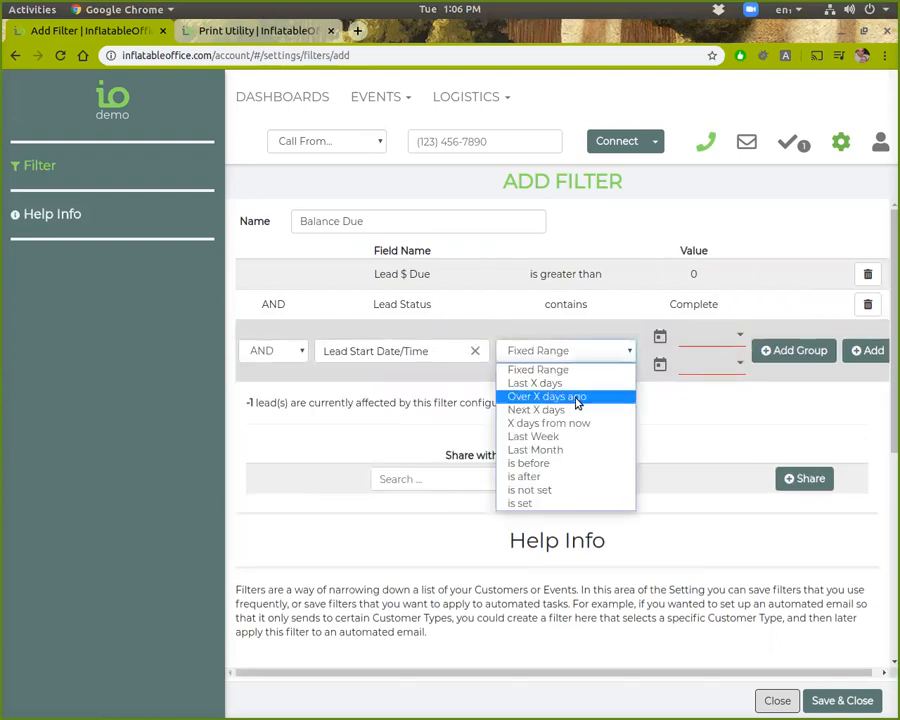
pyautogui.click(578, 410)
# - Set the Next X days value to 50 and add the Lead Start Date/Time condition to the filter
pyautogui.click(680, 340)
pyautogui.write('5')
pyautogui.press('BackSpace')
pyautogui.write('10')
pyautogui.click(608, 341)
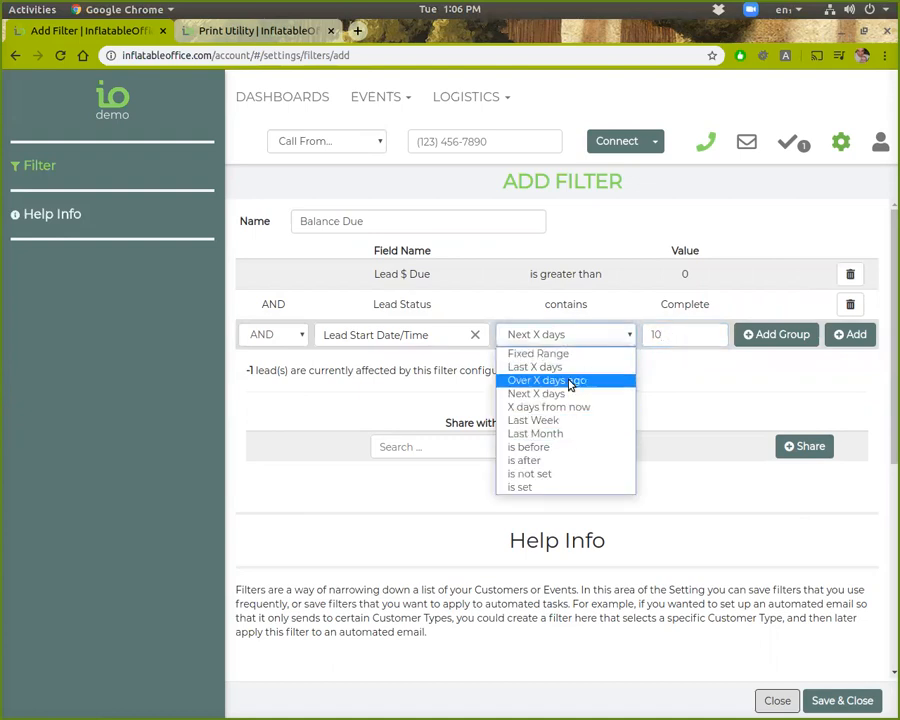
pyautogui.click(670, 334)
pyautogui.moveTo(670, 334); pyautogui.dragTo(634, 342)
pyautogui.write('50')
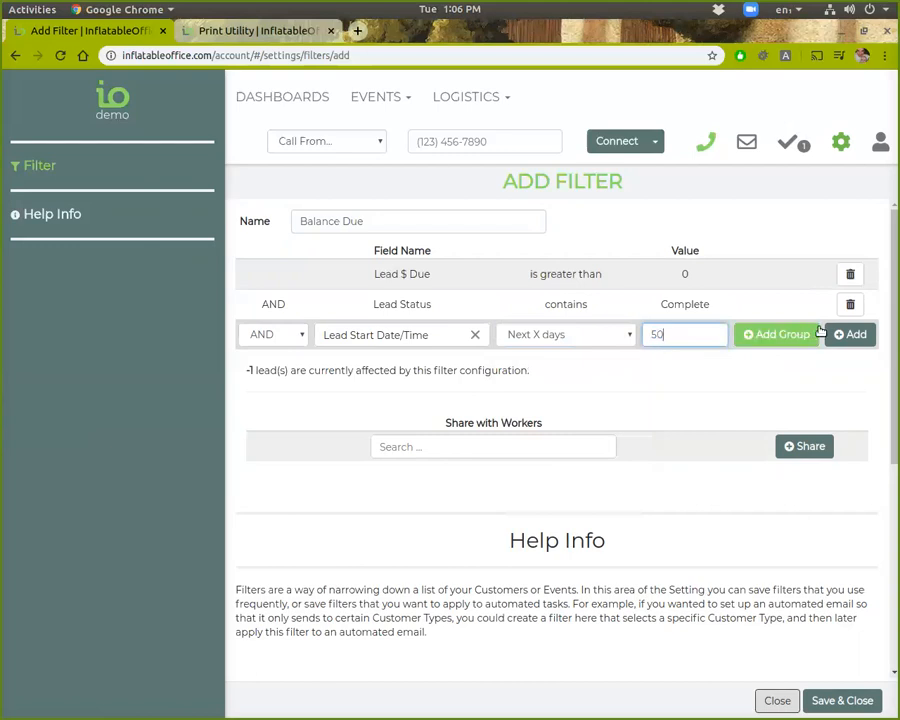
pyautogui.click(843, 336)
# - Replace the existing Lead Status condition with AND Lead Status contains Complete after the date condition, and save the filter
pyautogui.click(840, 308)
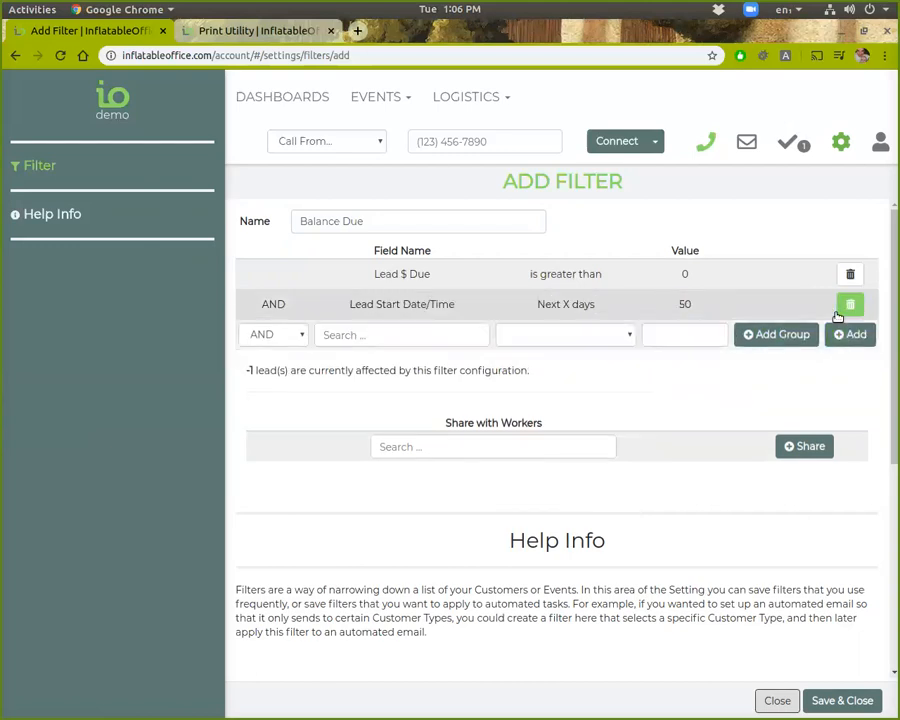
pyautogui.click(410, 343)
pyautogui.write('status')
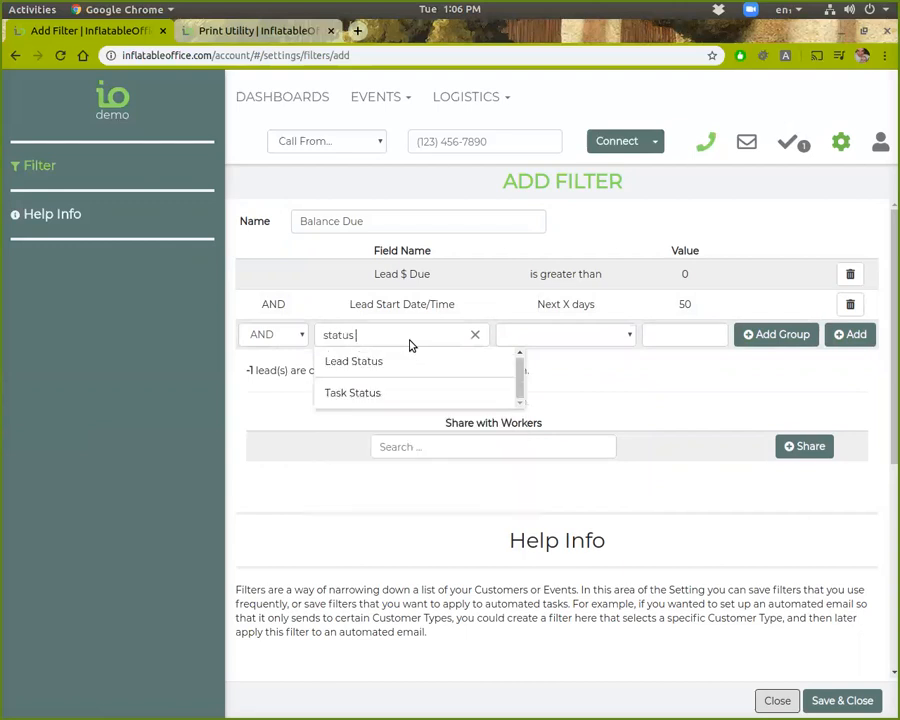
pyautogui.click(443, 366)
pyautogui.click(691, 332)
pyautogui.write('Complete')
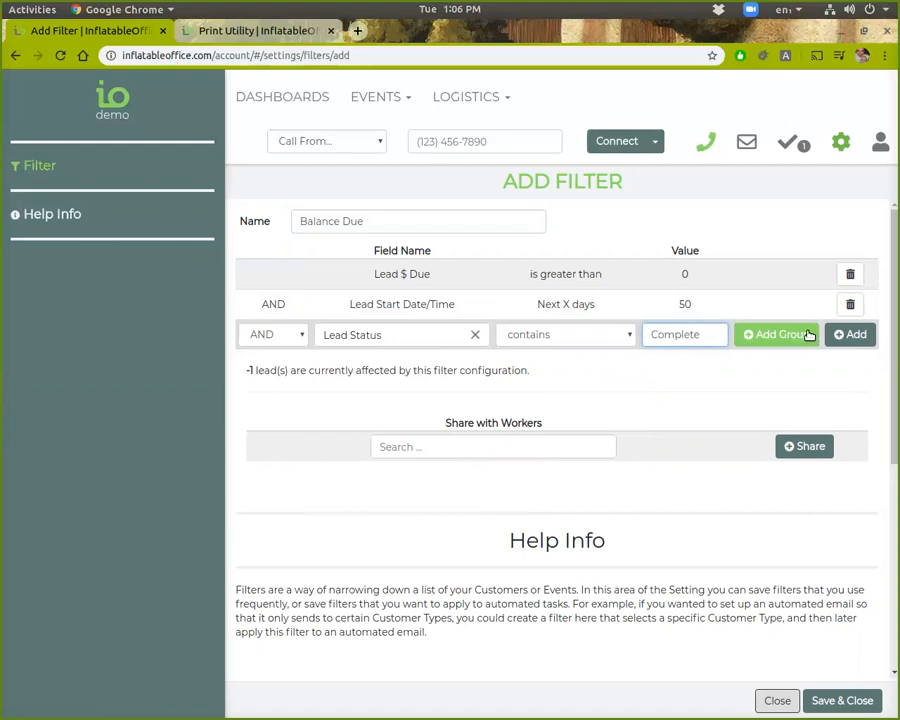
pyautogui.click(851, 334)
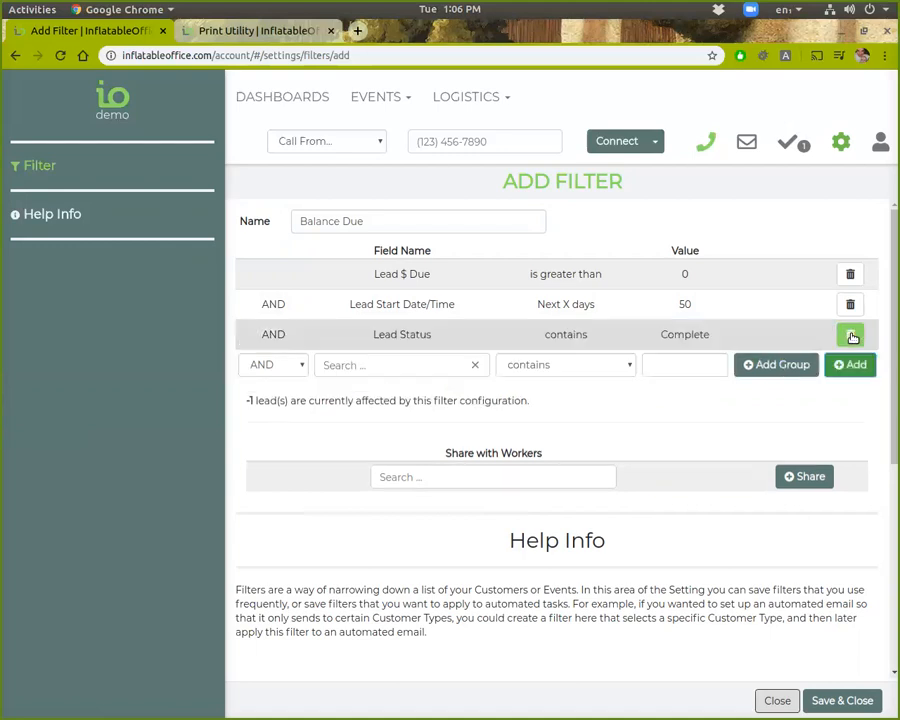
pyautogui.click(400, 367)
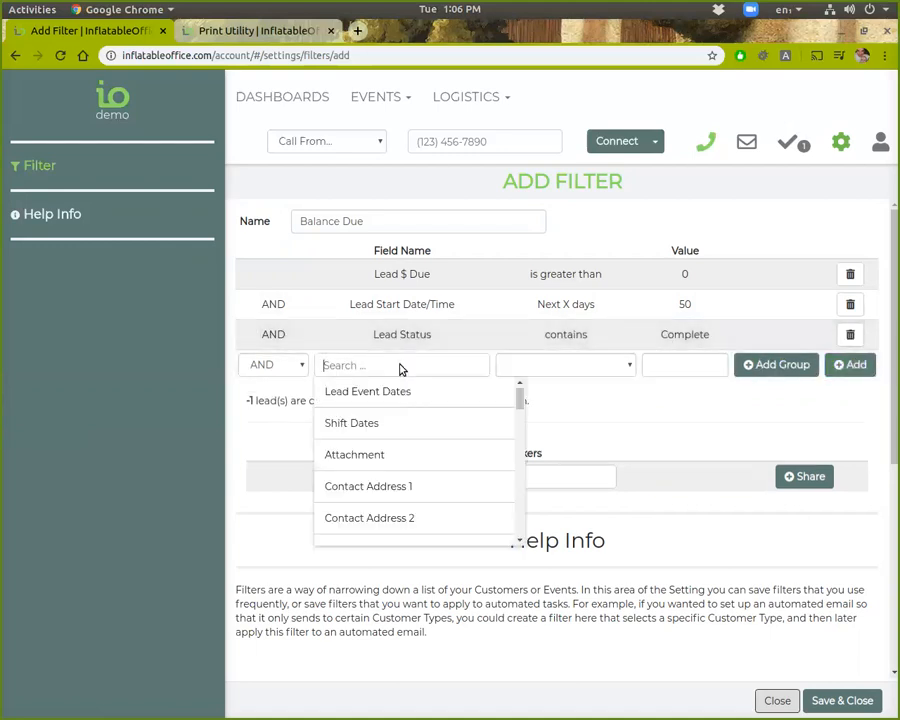
pyautogui.click(818, 700)
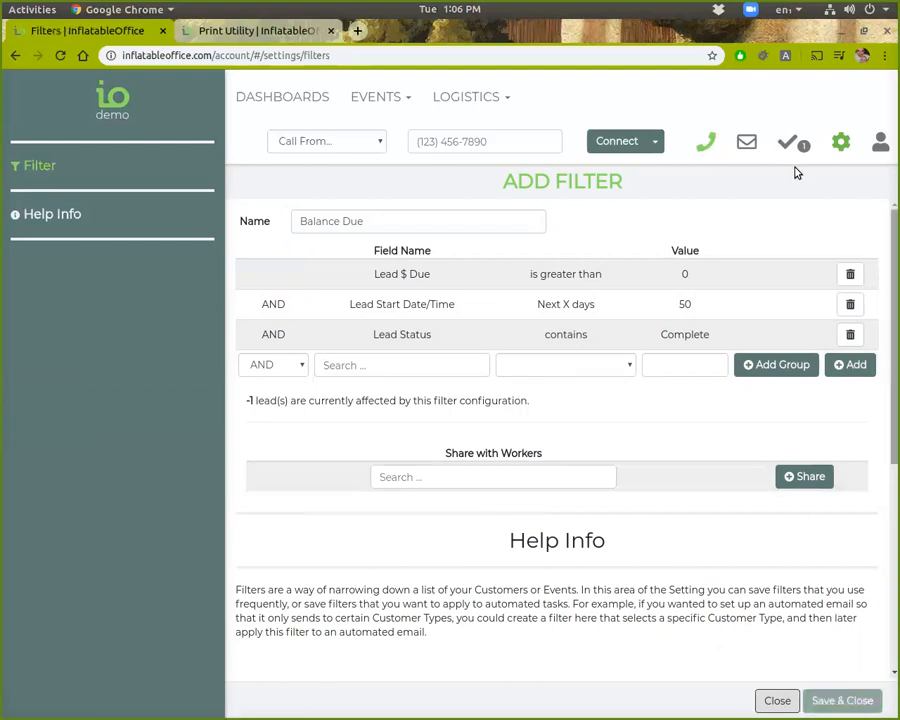
# - Open the Balance Due report in the Reports settings and choose Balance Due as its search filter
pyautogui.click(840, 143)
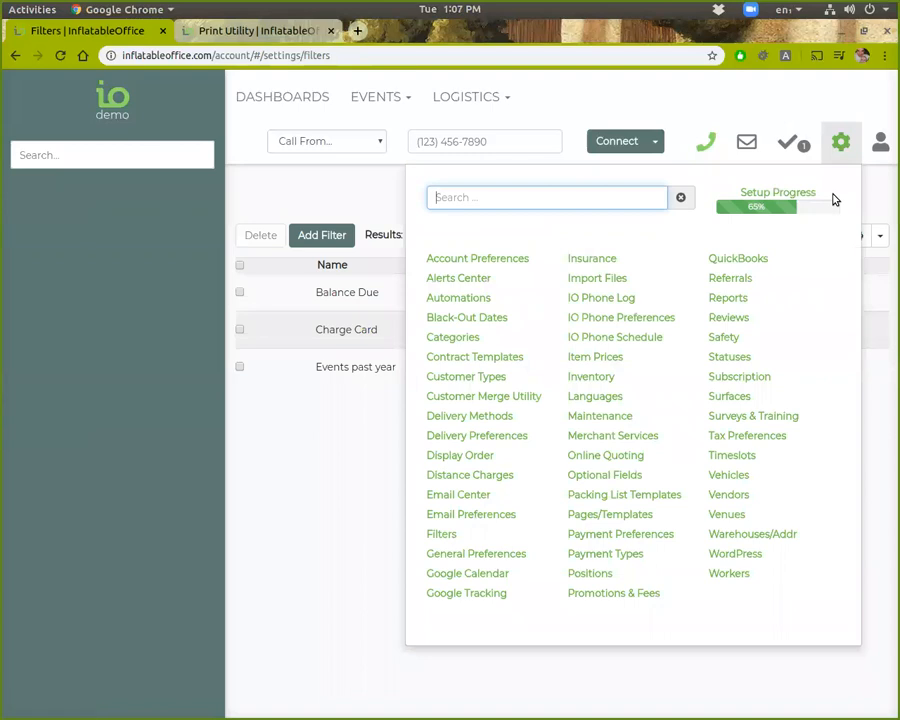
pyautogui.click(728, 298)
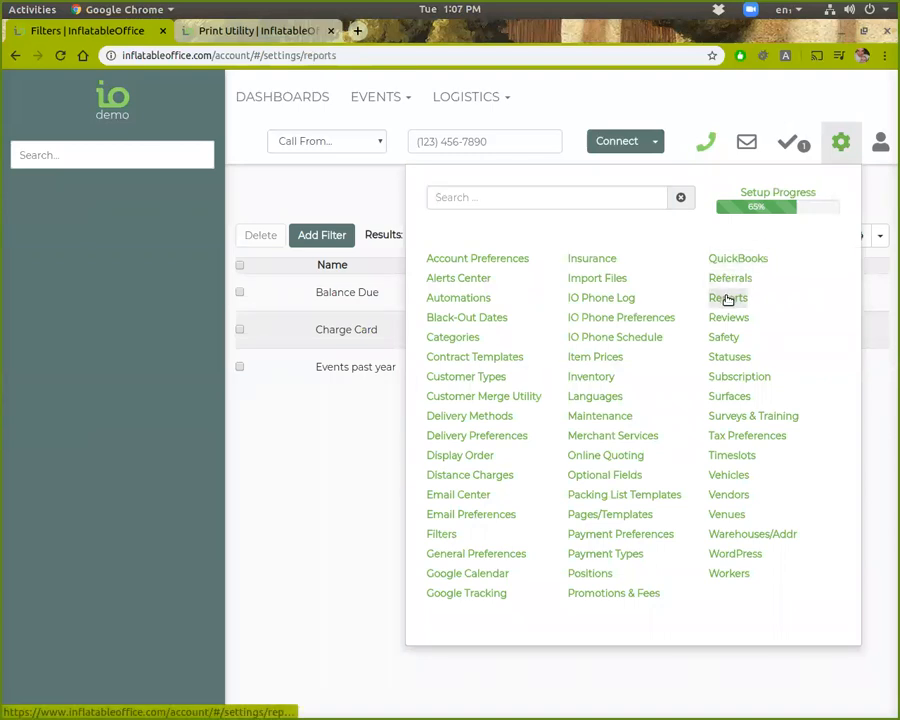
pyautogui.click(300, 293)
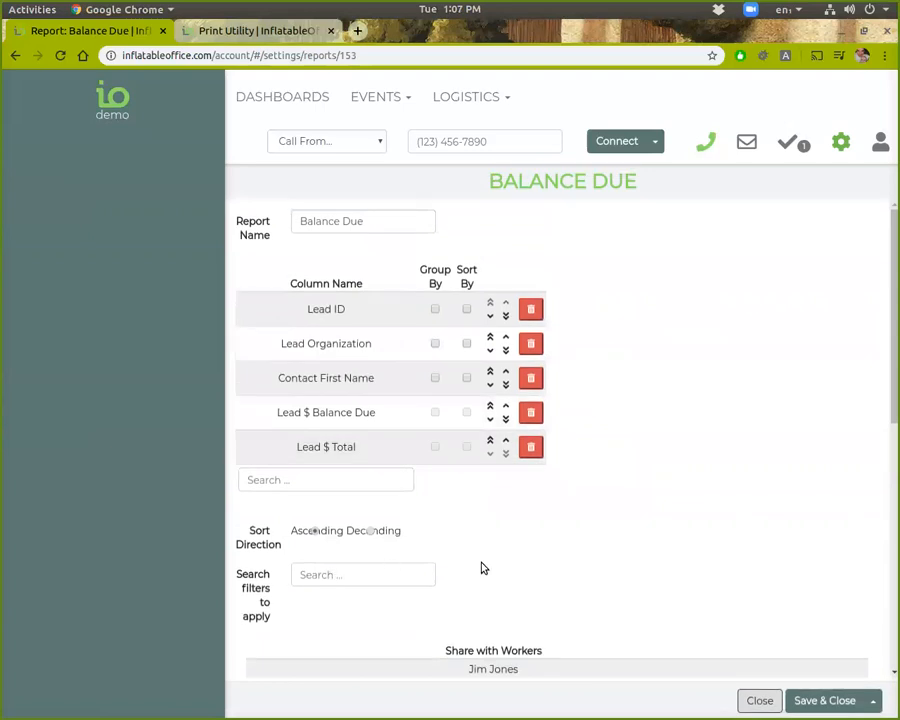
pyautogui.scroll(-1, 313, 615)
pyautogui.click(353, 508)
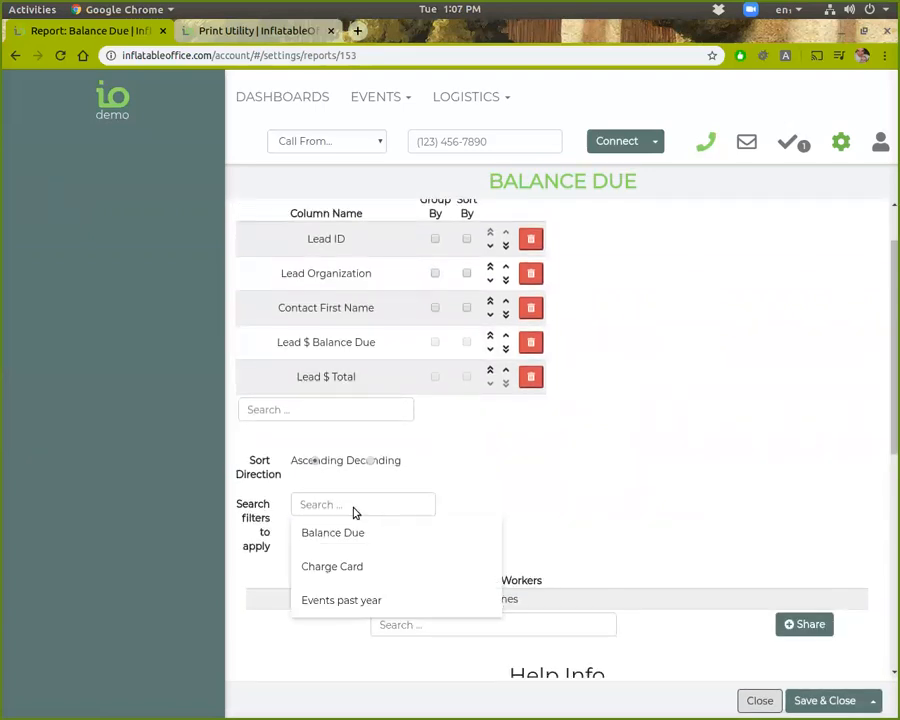
pyautogui.click(333, 540)
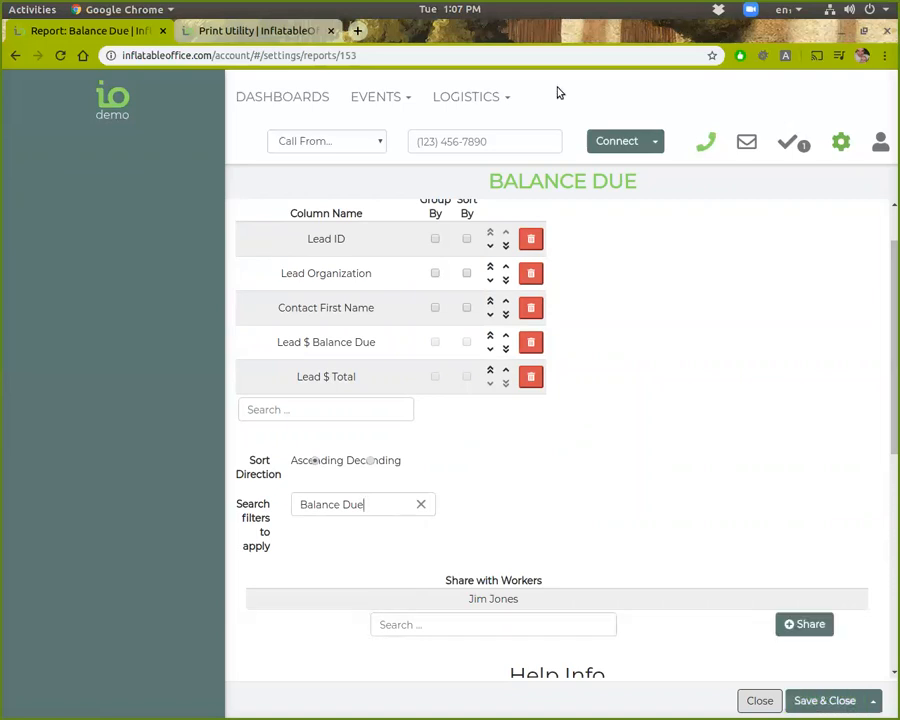
# - Narrow the Leads/Events list with the saved filter Events past year and try sorting the list by Total
pyautogui.click(396, 99)
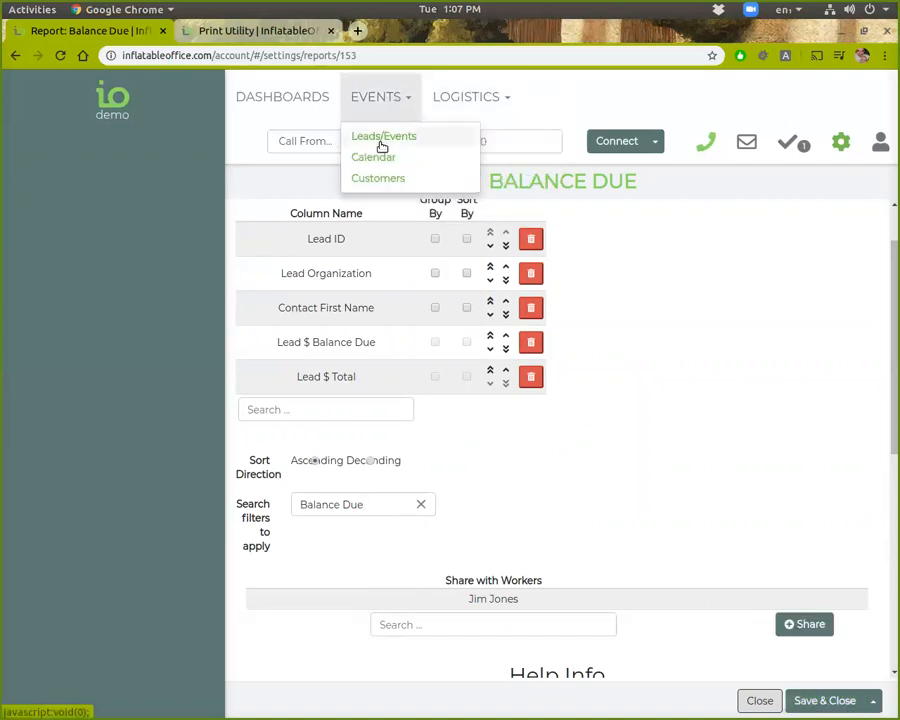
pyautogui.click(383, 136)
pyautogui.click(413, 412)
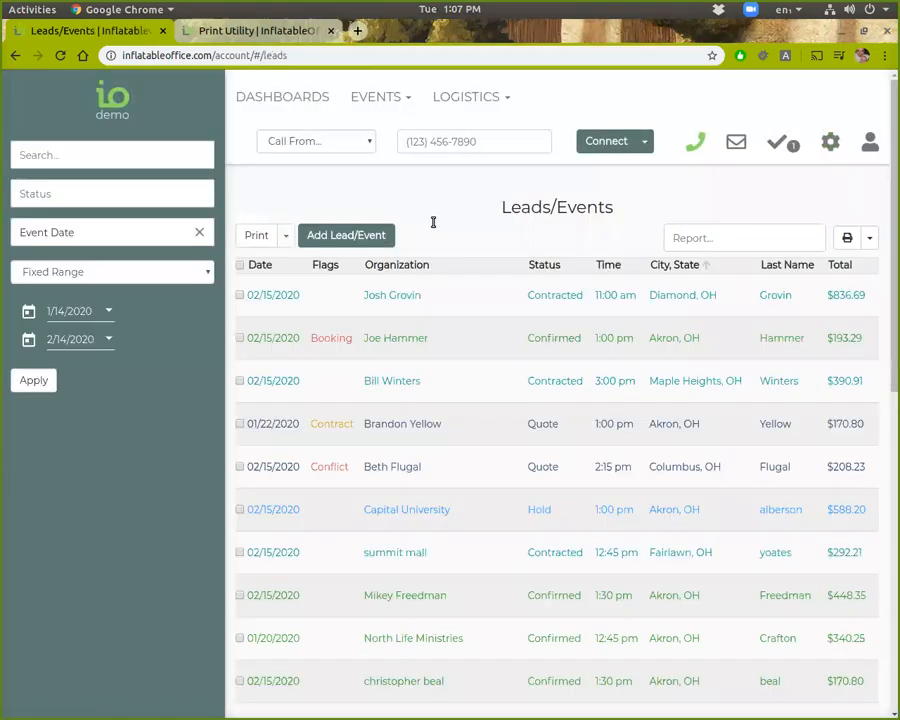
pyautogui.click(143, 157)
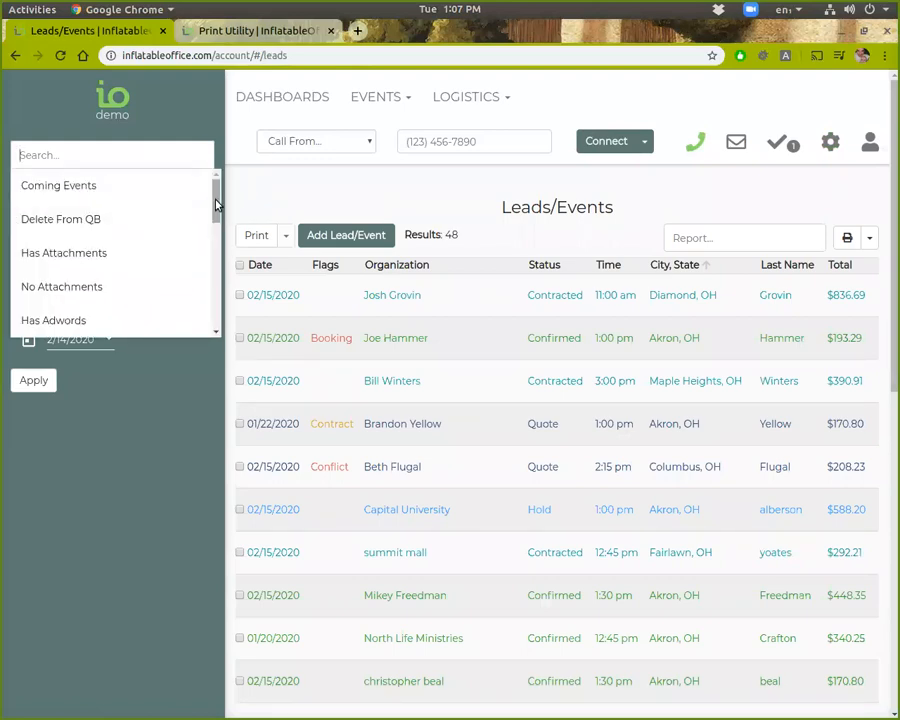
pyautogui.moveTo(216, 212); pyautogui.dragTo(200, 322)
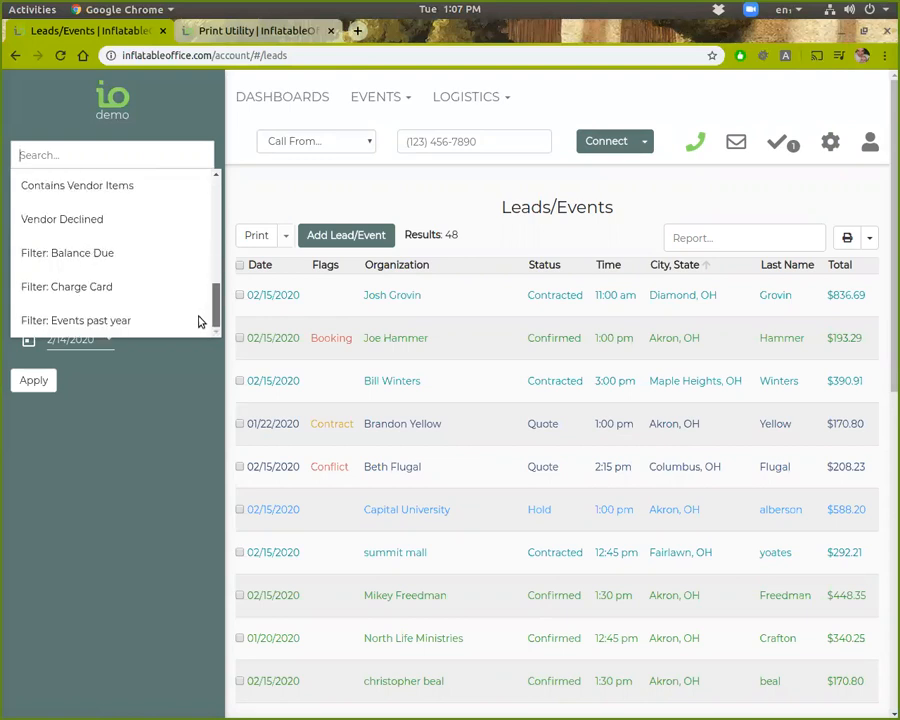
pyautogui.click(90, 322)
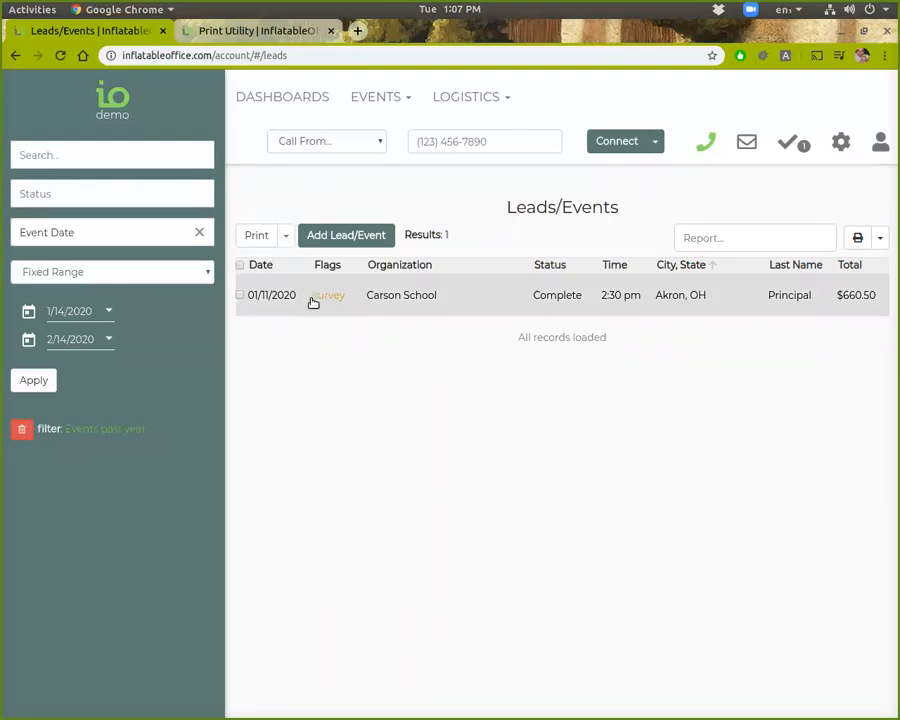
pyautogui.click(846, 264)
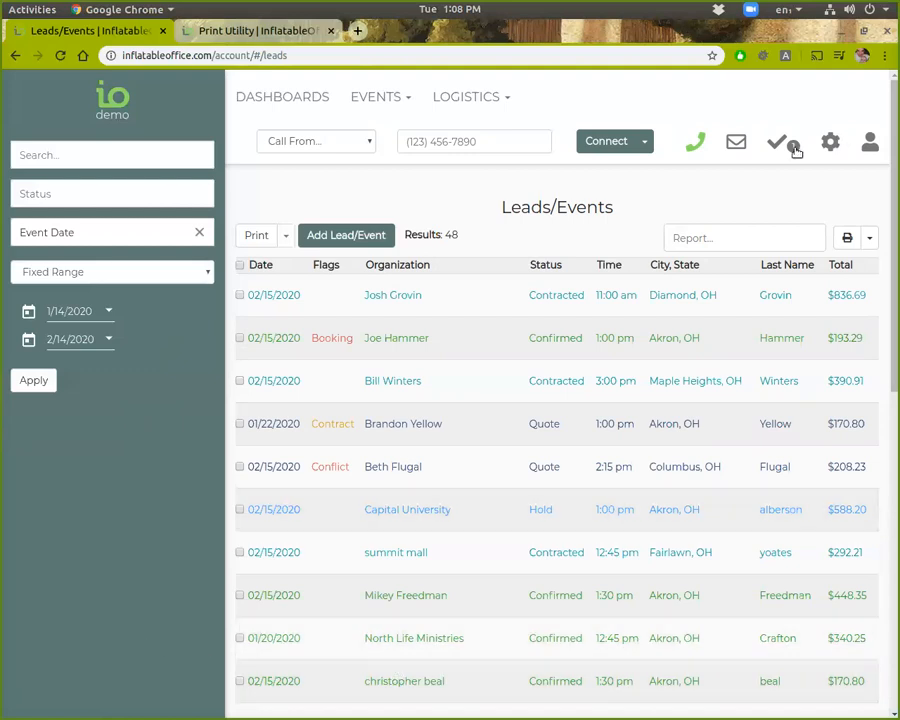
# - Open the 10x10 Tent item in the Inventory settings and go to its Pricing section
pyautogui.click(830, 146)
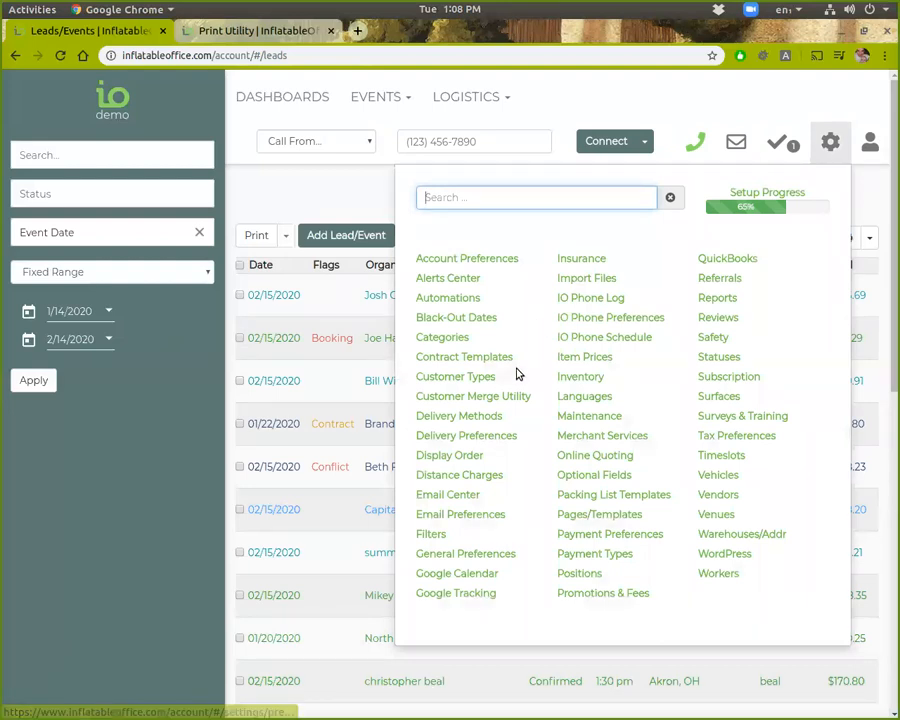
pyautogui.click(592, 380)
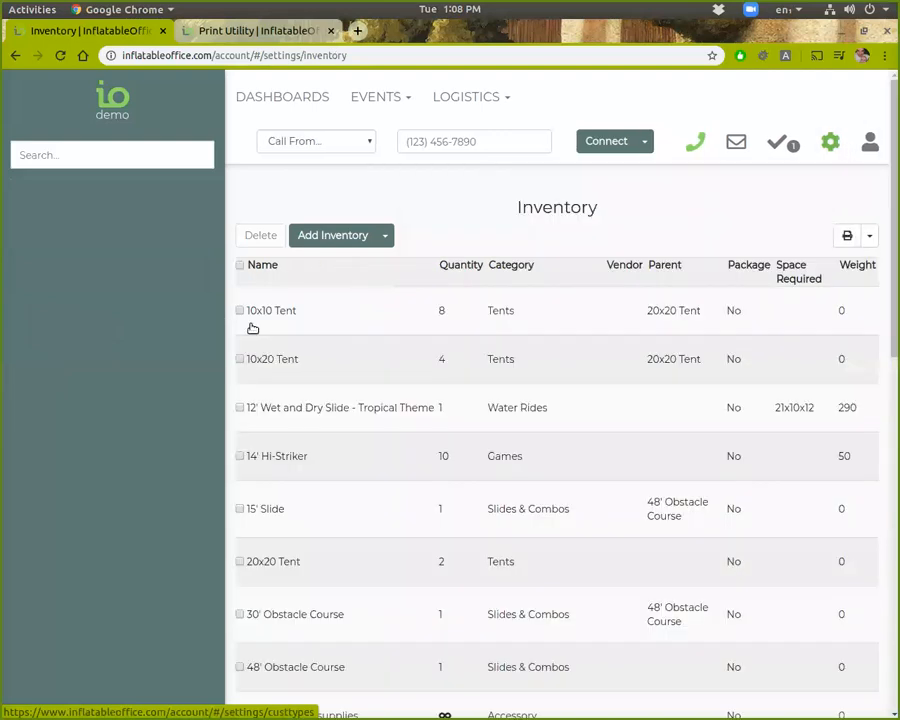
pyautogui.click(306, 313)
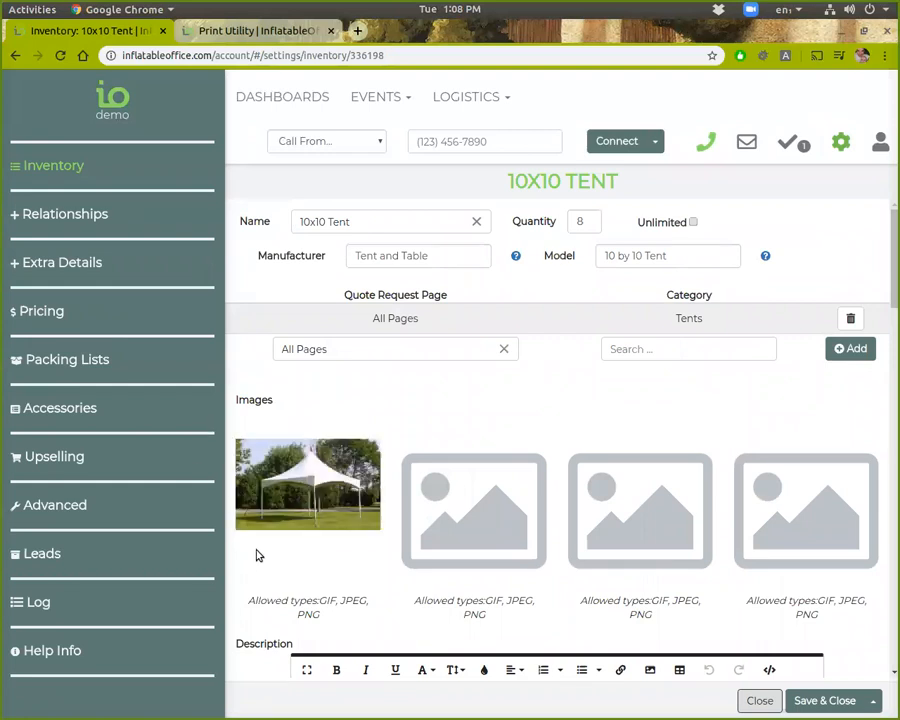
pyautogui.click(50, 316)
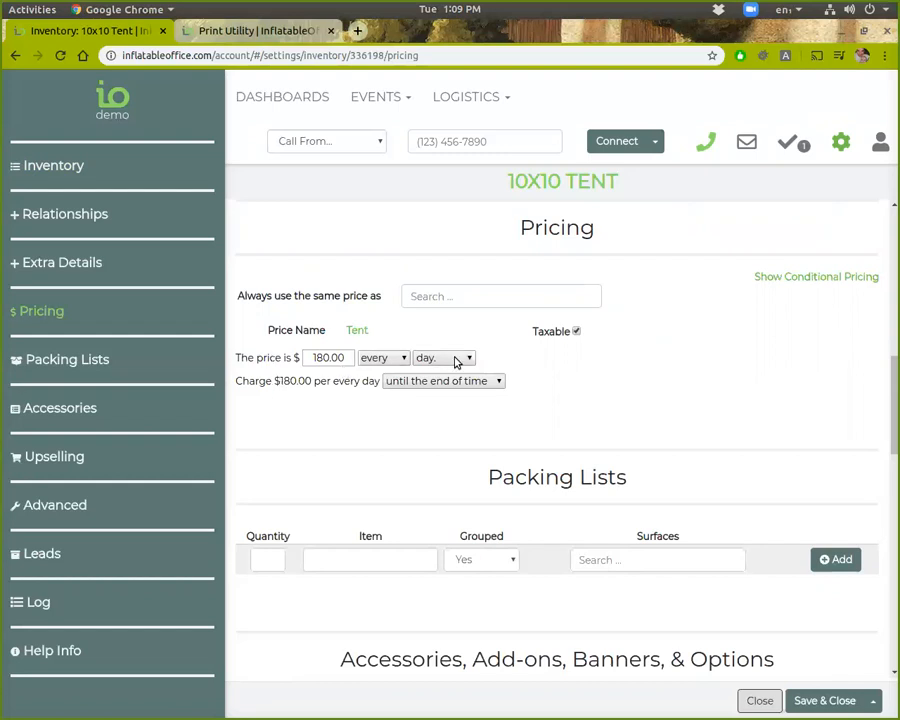
# - Set the 10x10 Tent's initial price to $50 until 2 hours
pyautogui.click(350, 357)
pyautogui.doubleClick(333, 362)
pyautogui.write('50')
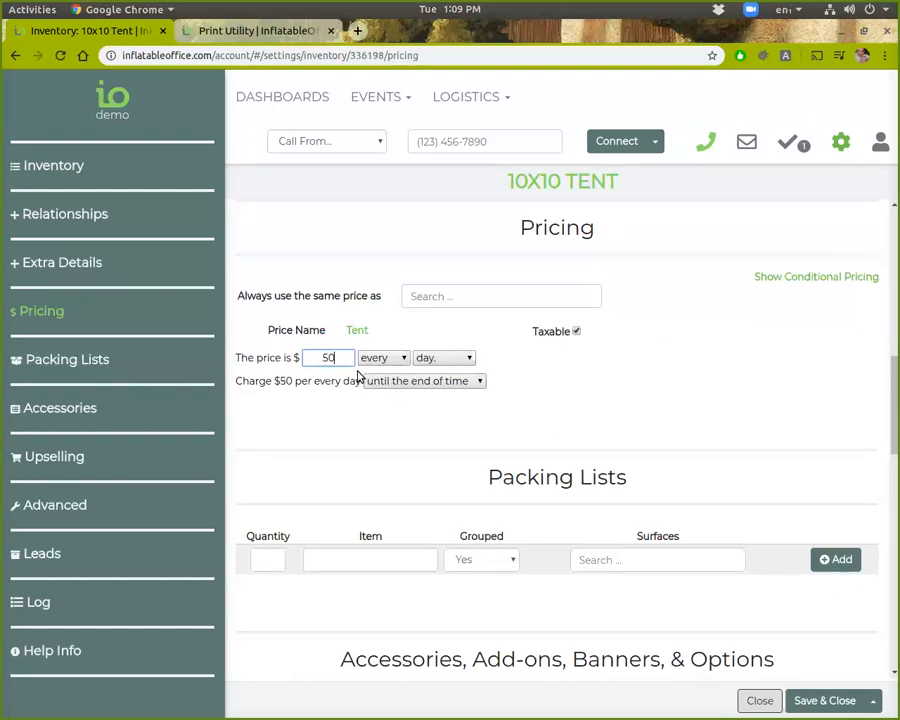
pyautogui.click(369, 362)
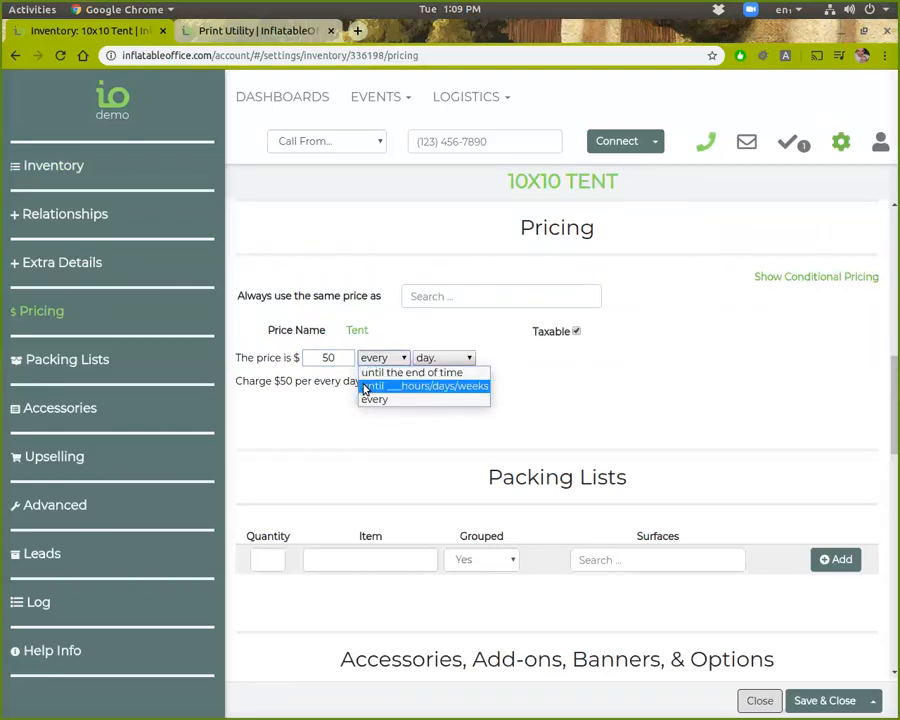
pyautogui.click(366, 386)
pyautogui.doubleClick(421, 357)
pyautogui.write('2')
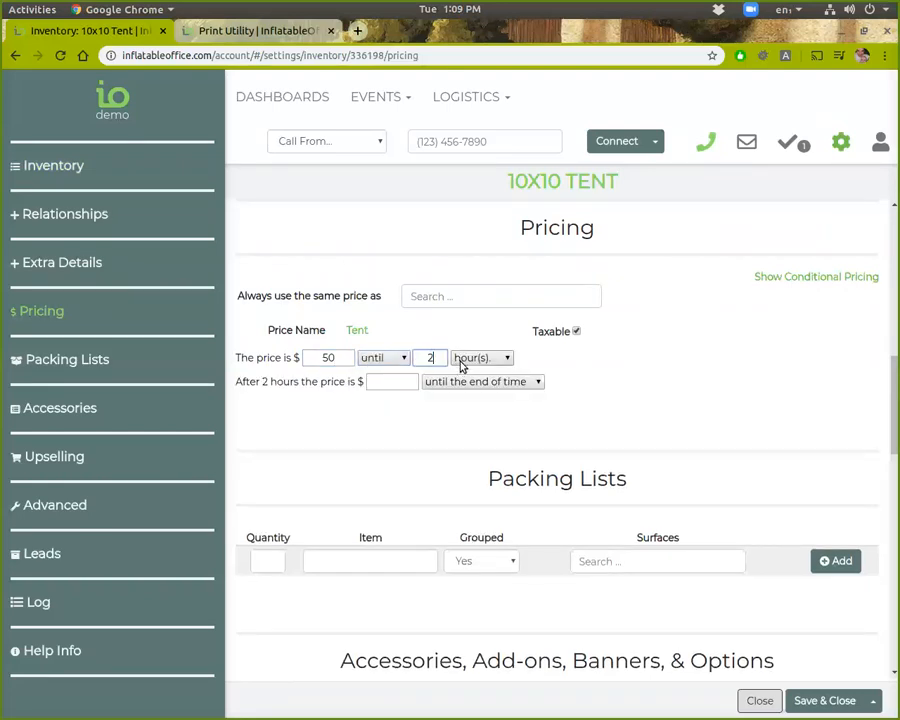
# - Set the tent's price after the initial period to $150 every 1 hour
pyautogui.click(388, 381)
pyautogui.write('150')
pyautogui.click(450, 381)
pyautogui.click(449, 424)
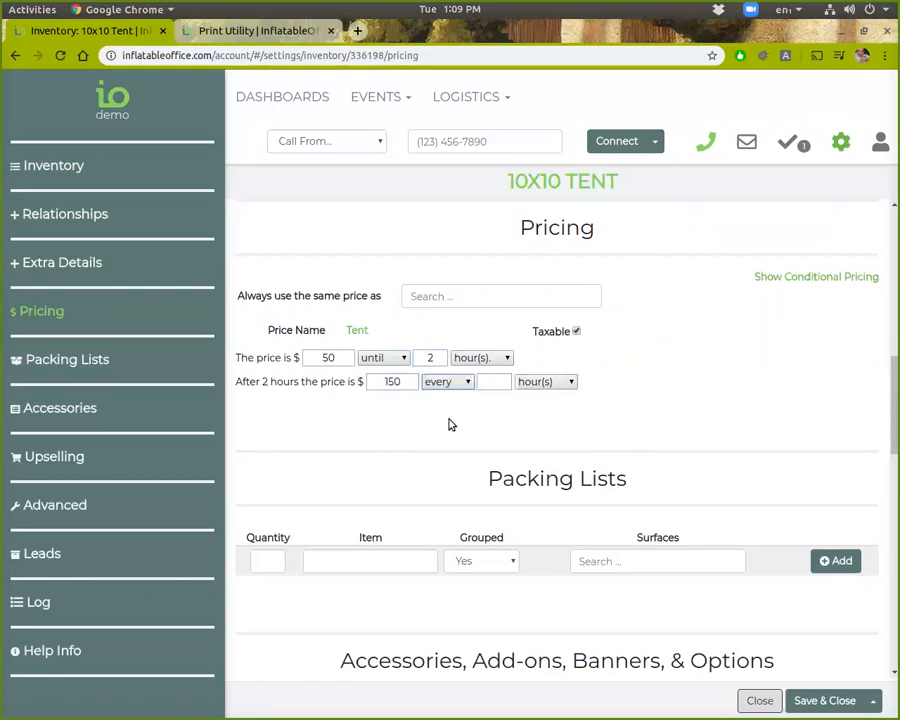
pyautogui.click(499, 384)
pyautogui.write('2')
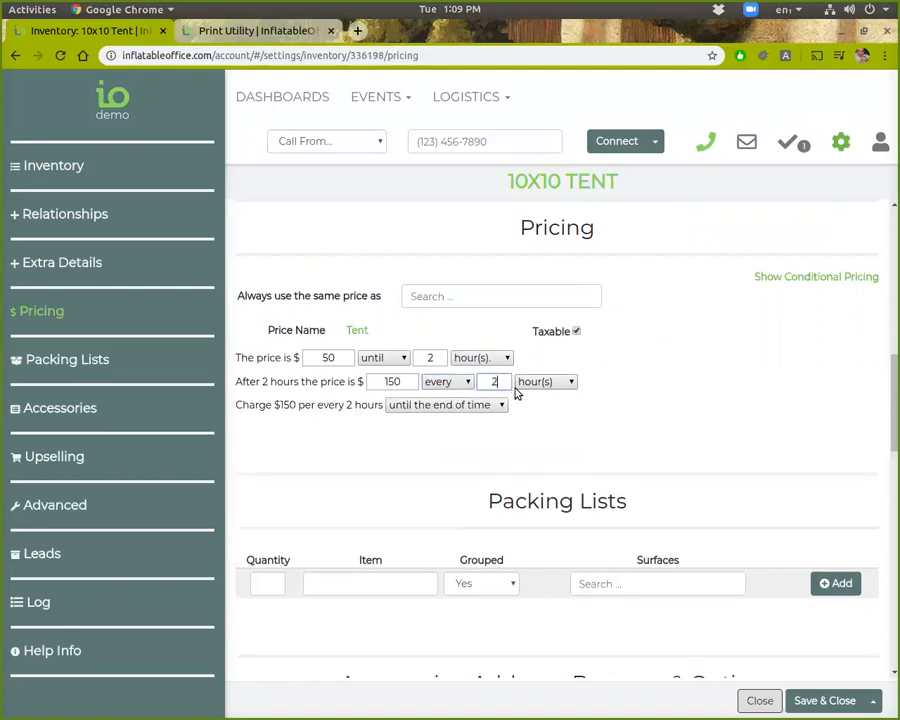
pyautogui.press('BackSpace')
pyautogui.write('1')
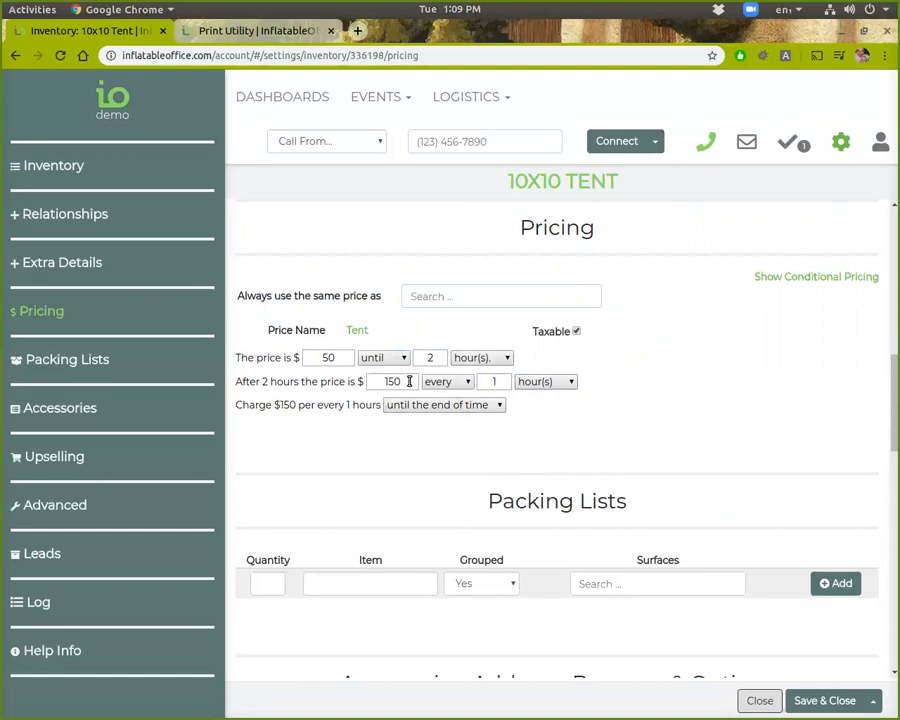
# - Change the tent's initial price to $400 until 4 hours
pyautogui.moveTo(350, 357); pyautogui.dragTo(282, 356)
pyautogui.write('400')
pyautogui.click(397, 357)
pyautogui.click(424, 356)
pyautogui.doubleClick(430, 358)
pyautogui.write('4')
# - Set the 10x10 Tent's price after the first 4 hours to $600 until 8 hours
pyautogui.moveTo(410, 381); pyautogui.dragTo(386, 386)
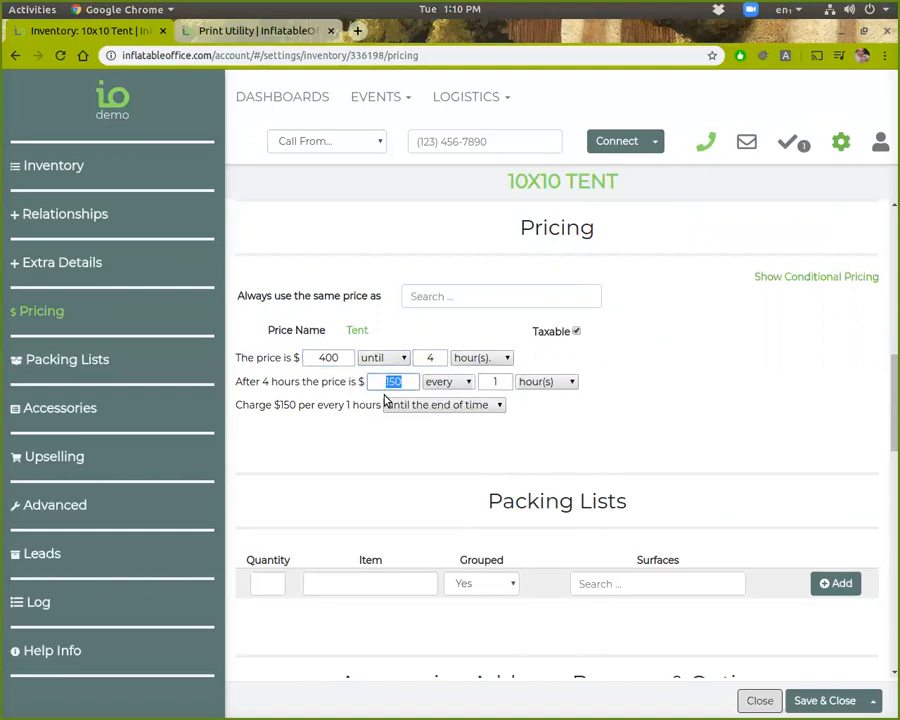
pyautogui.write('600')
pyautogui.click(438, 381)
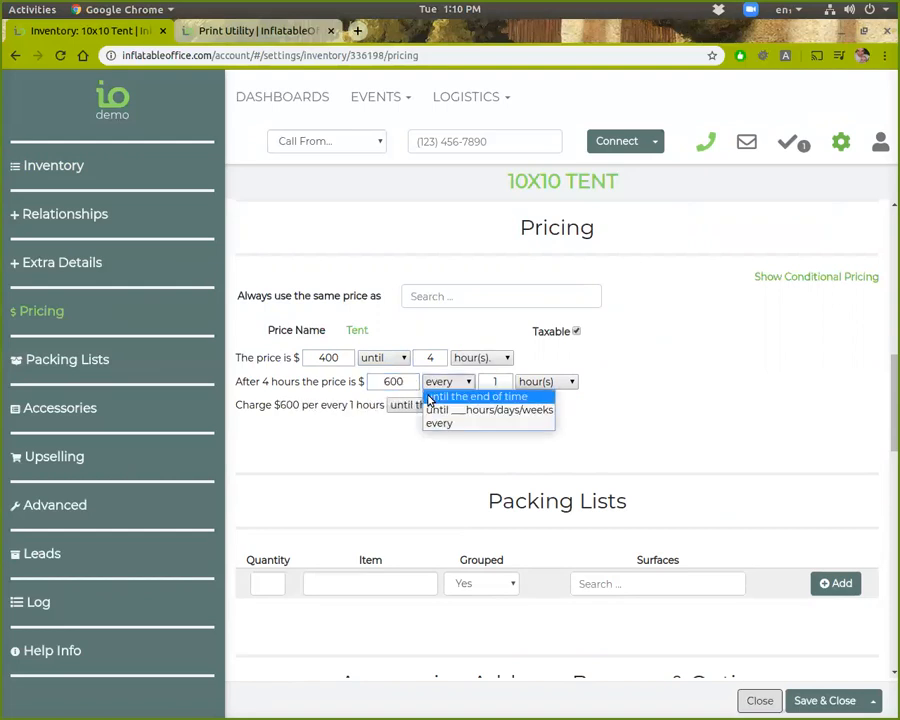
pyautogui.click(434, 411)
pyautogui.doubleClick(495, 381)
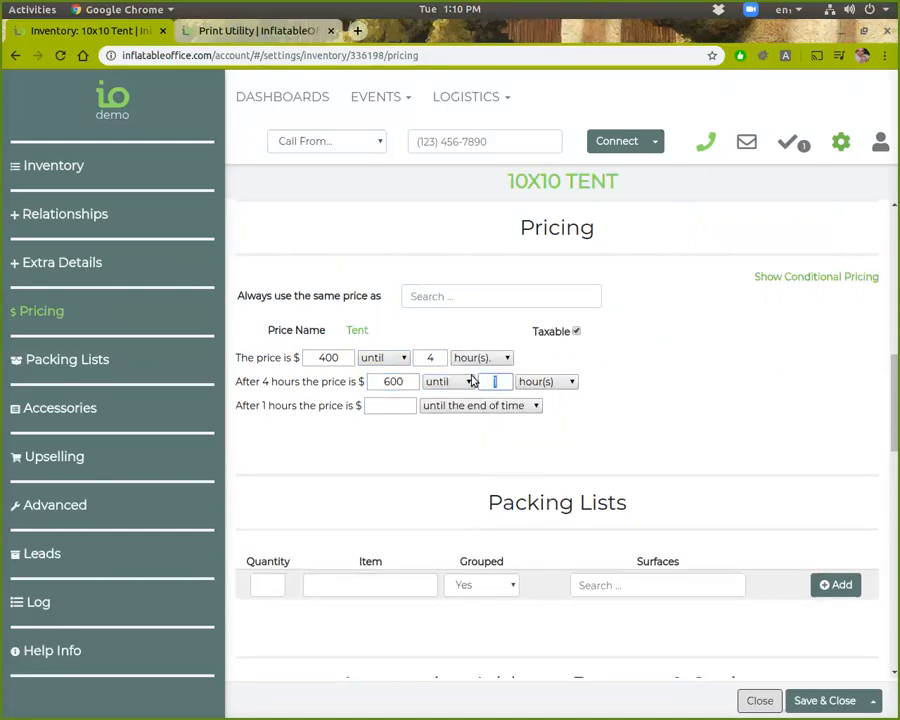
pyautogui.write('8')
# - Set the tent's price after 8 hours to $800 every day
pyautogui.click(392, 407)
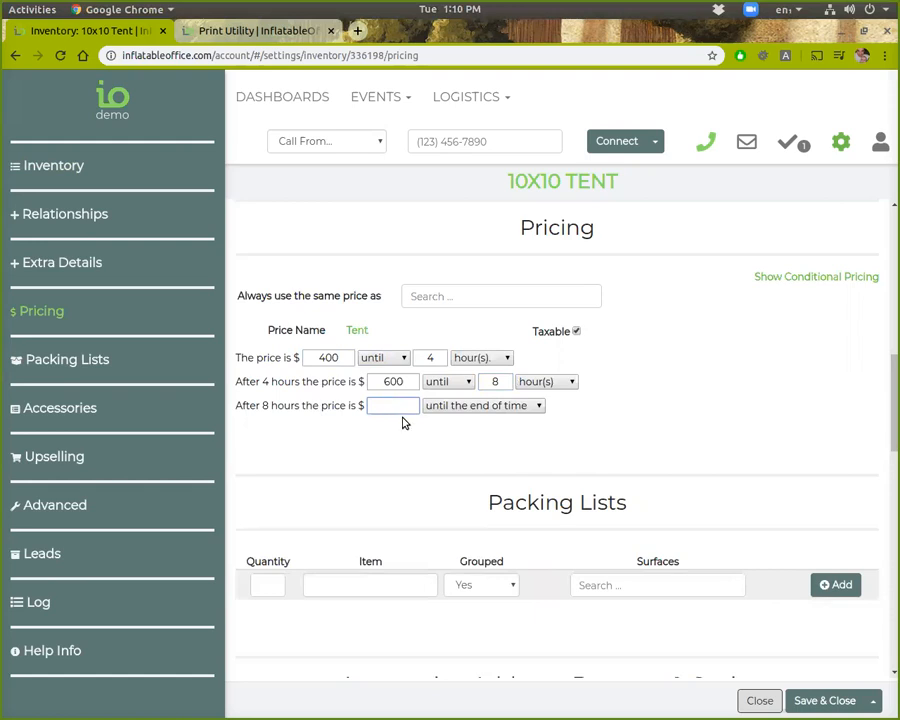
pyautogui.write('800')
pyautogui.click(442, 405)
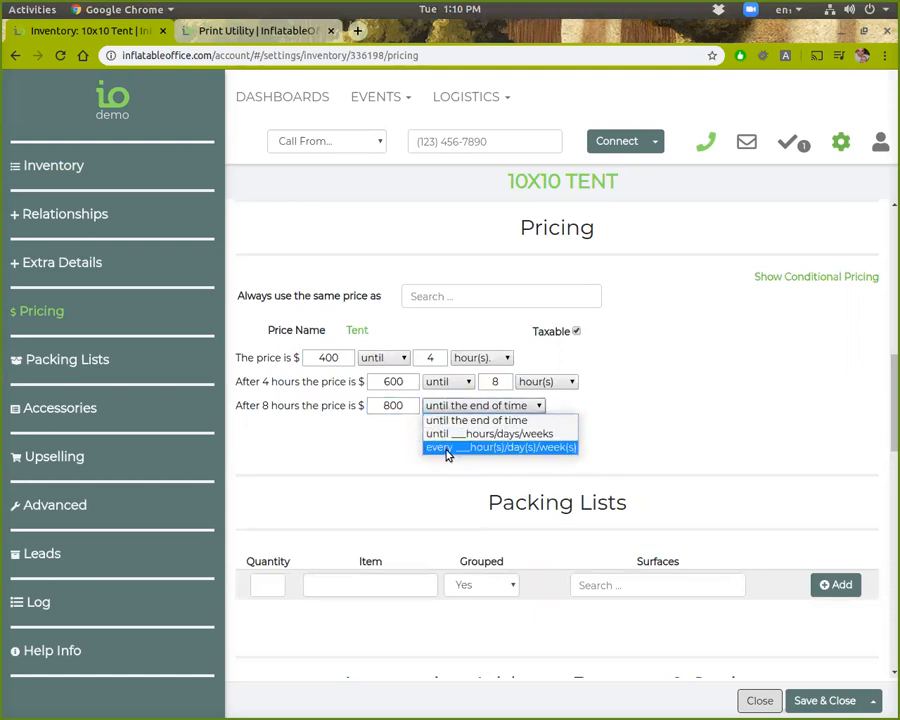
pyautogui.click(446, 447)
pyautogui.click(532, 405)
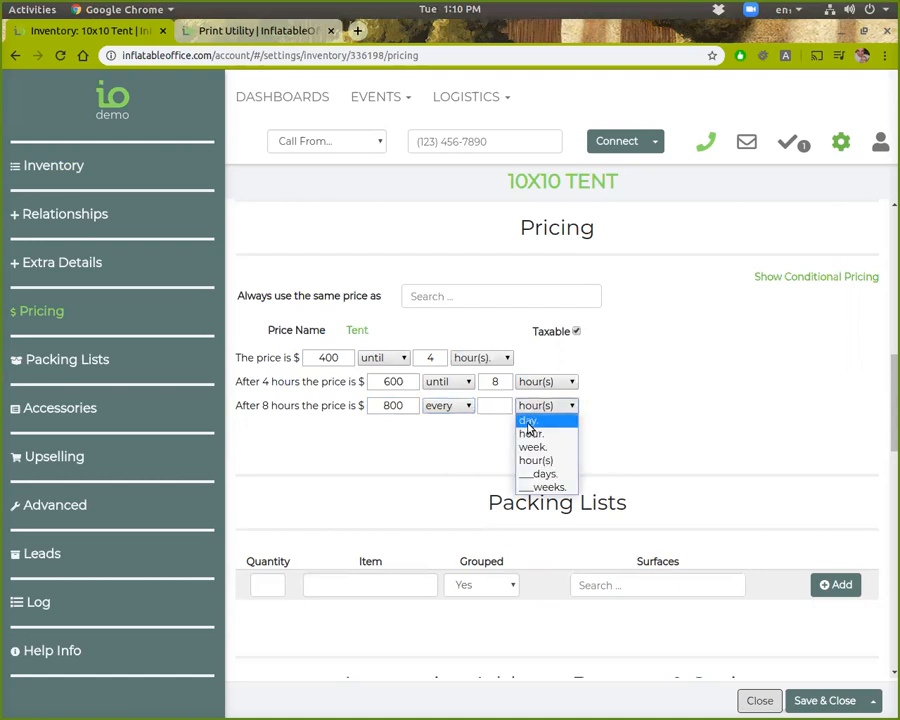
pyautogui.click(527, 420)
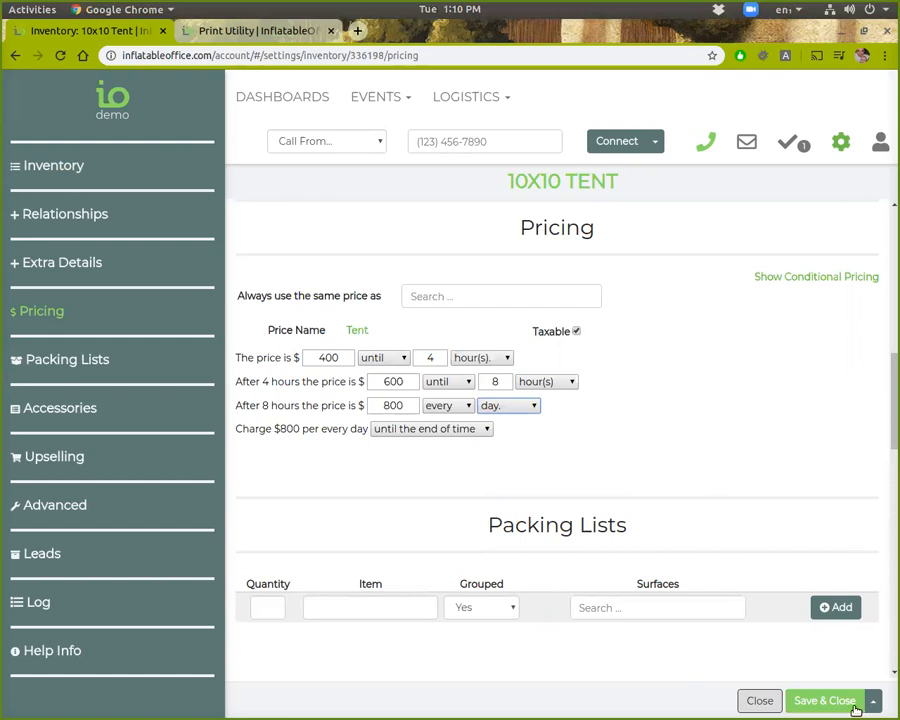
# - Show the tent's conditional pricing, choose the Customer Type condition and review its available values
pyautogui.click(828, 277)
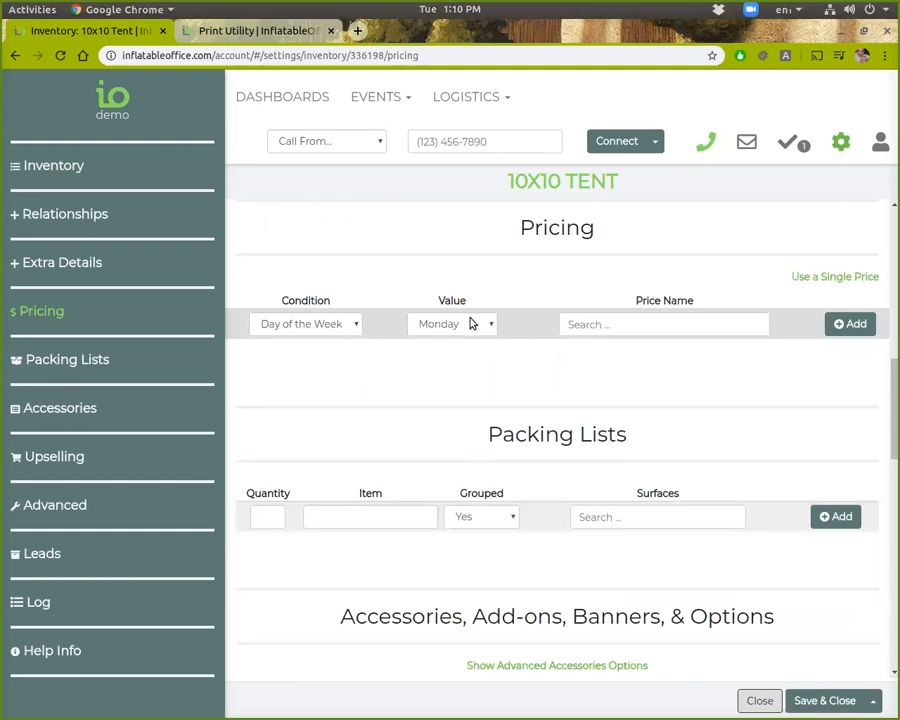
pyautogui.click(598, 324)
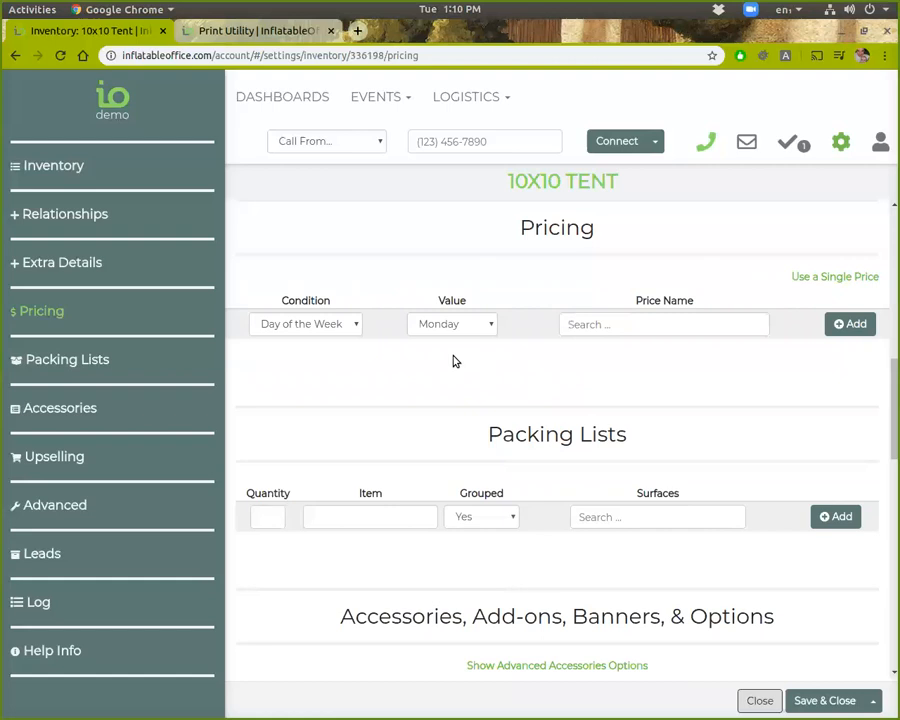
pyautogui.click(322, 329)
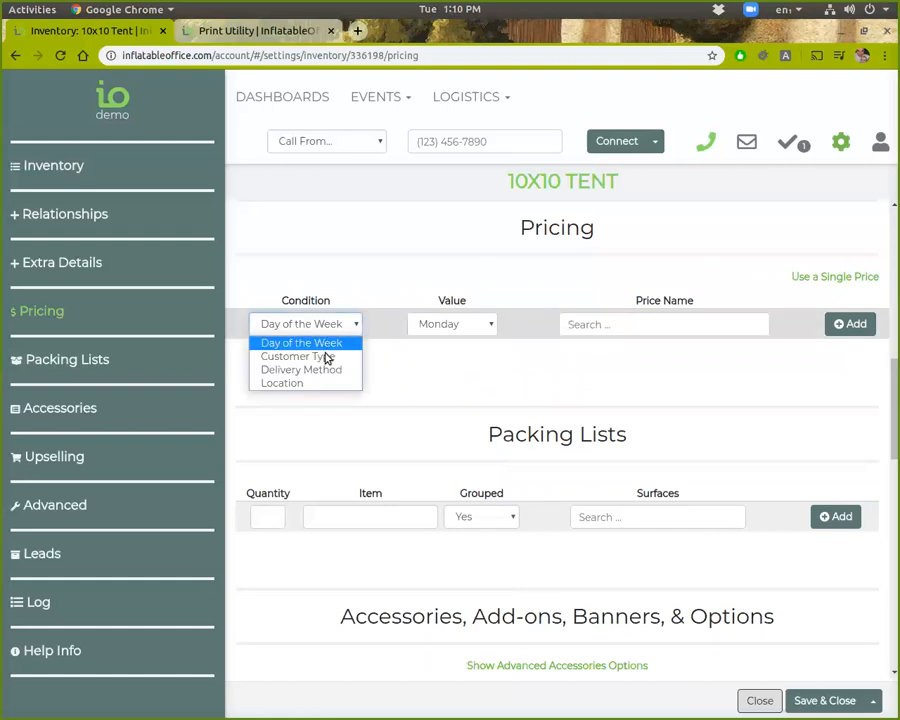
pyautogui.click(385, 351)
pyautogui.click(450, 324)
pyautogui.click(450, 324)
pyautogui.click(450, 328)
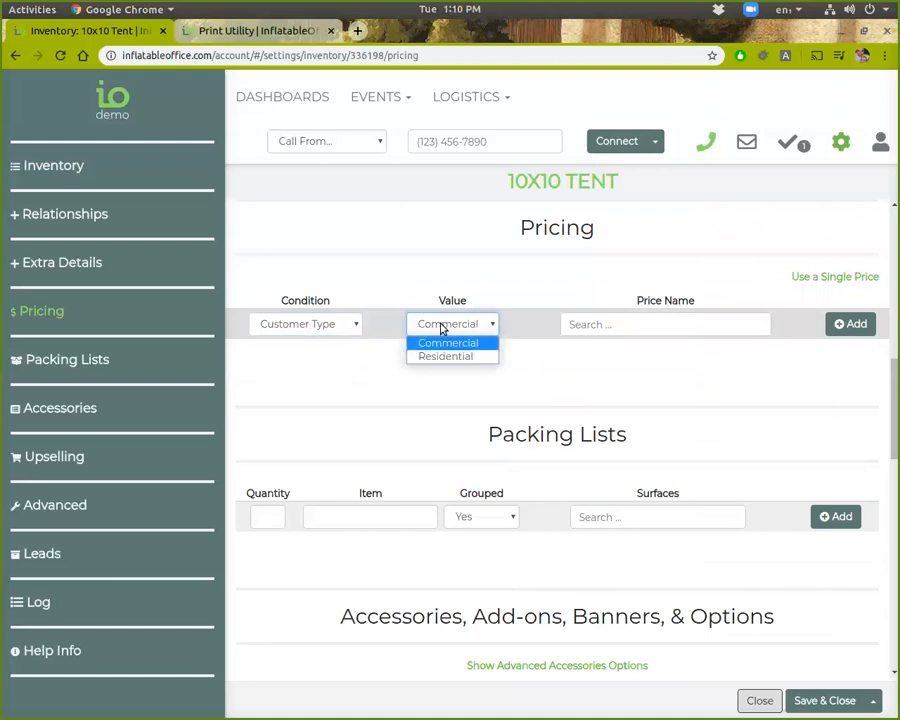
pyautogui.click(441, 328)
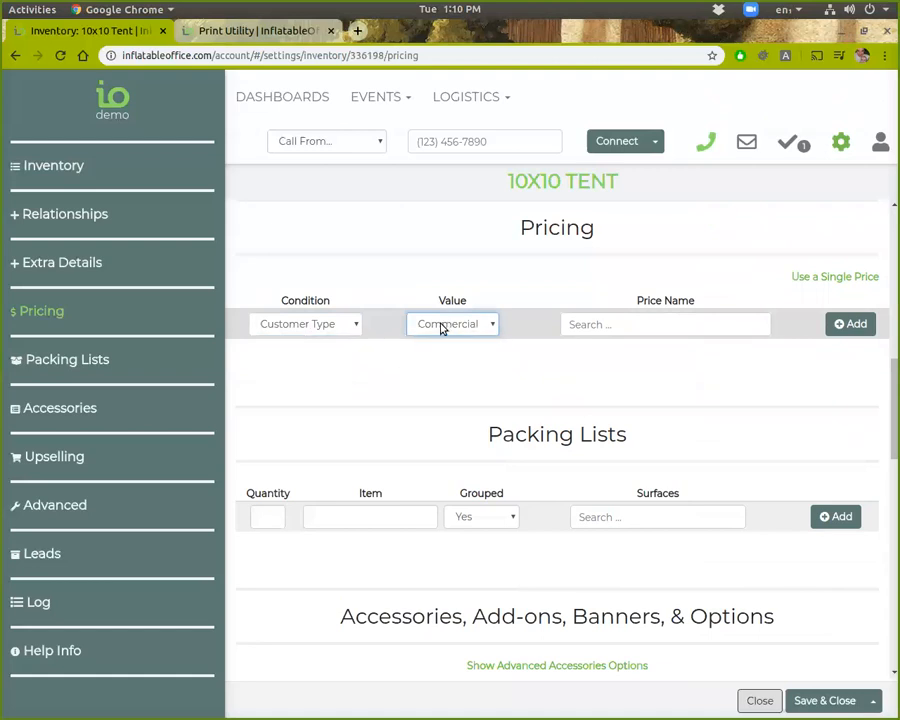
# - Switch the pricing condition to Delivery Method and review its values and the remaining condition types
pyautogui.click(330, 324)
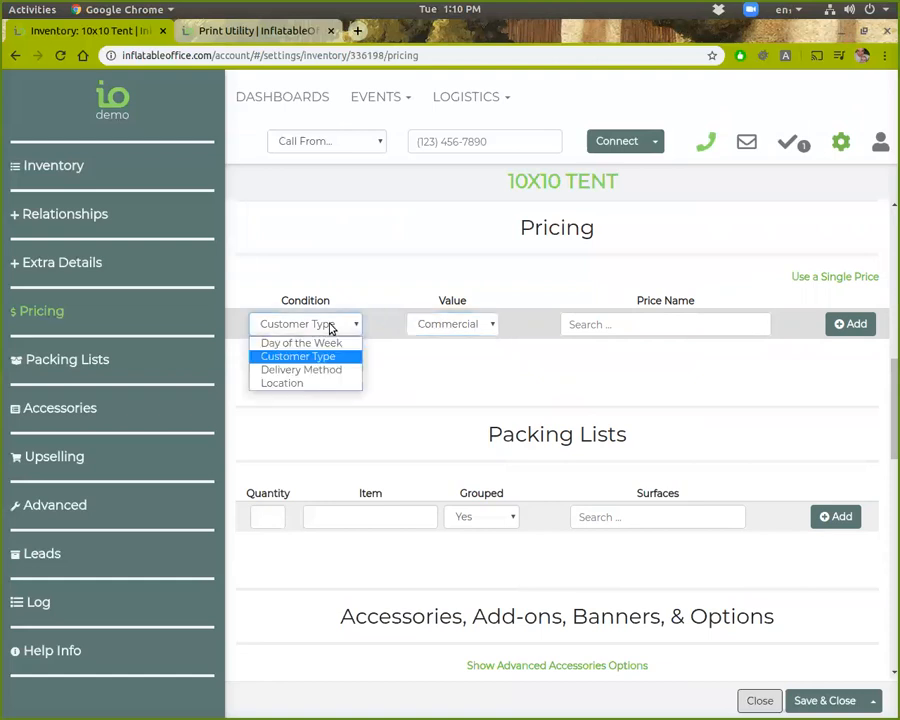
pyautogui.click(335, 372)
pyautogui.click(462, 323)
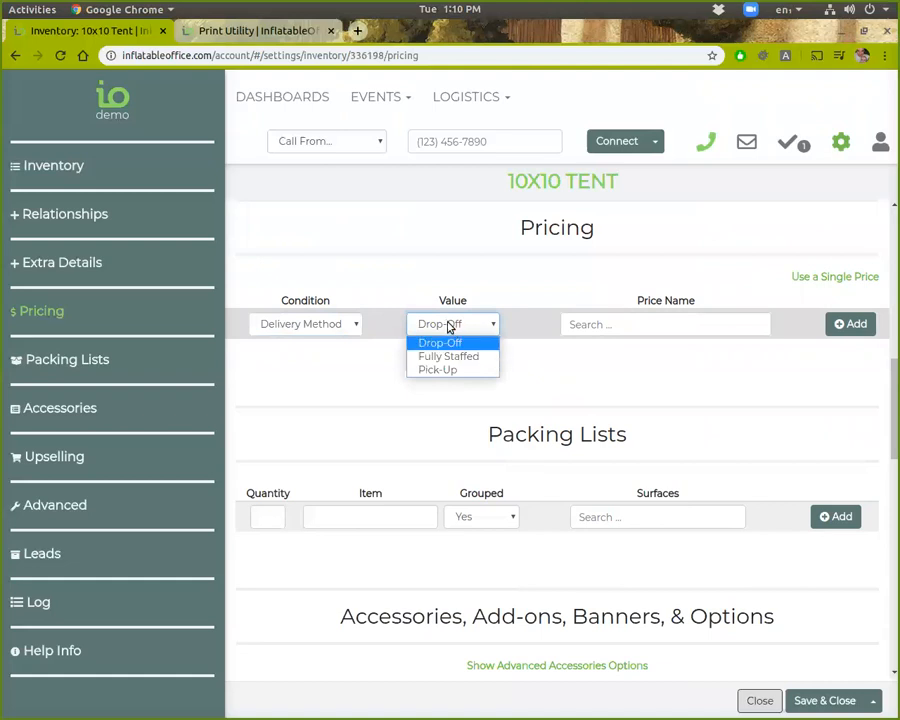
pyautogui.click(323, 333)
pyautogui.click(322, 330)
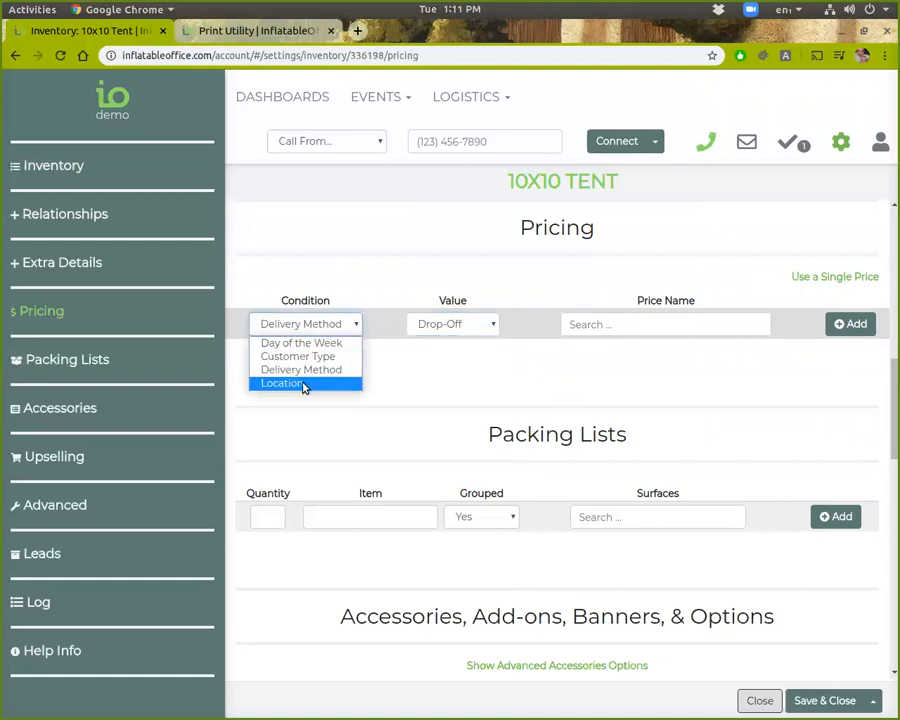
pyautogui.click(462, 359)
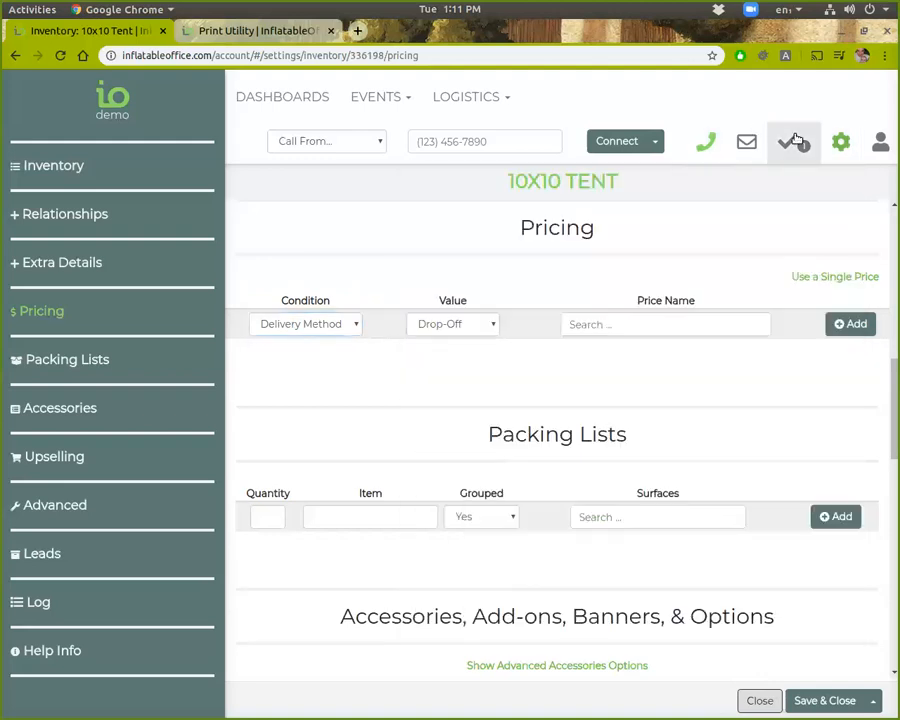
# - Leave the 10x10 Tent without saving its changes and open the Automations settings
pyautogui.click(838, 143)
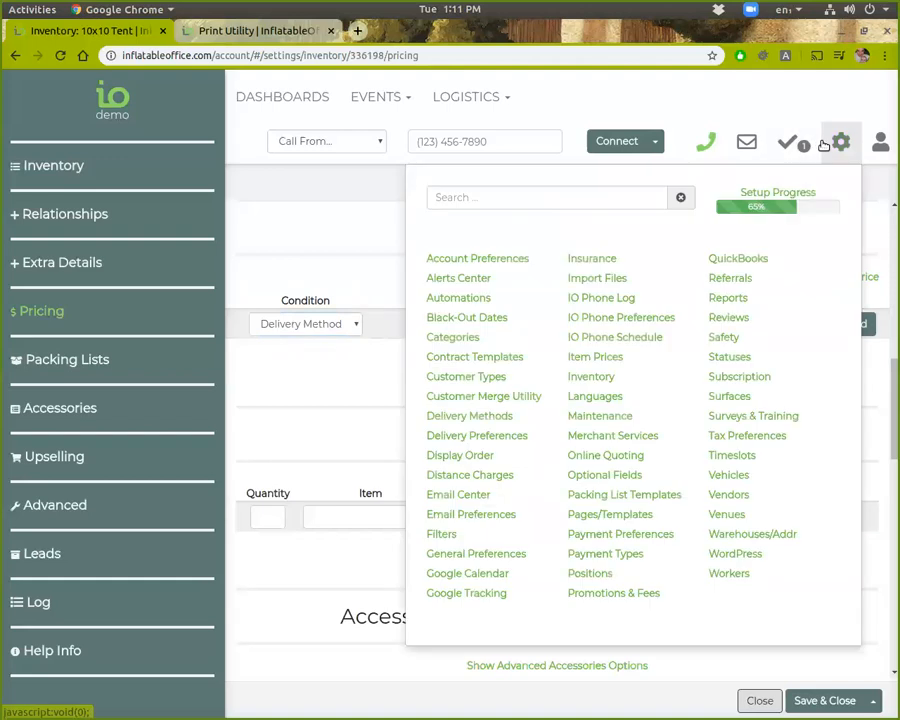
pyautogui.click(452, 300)
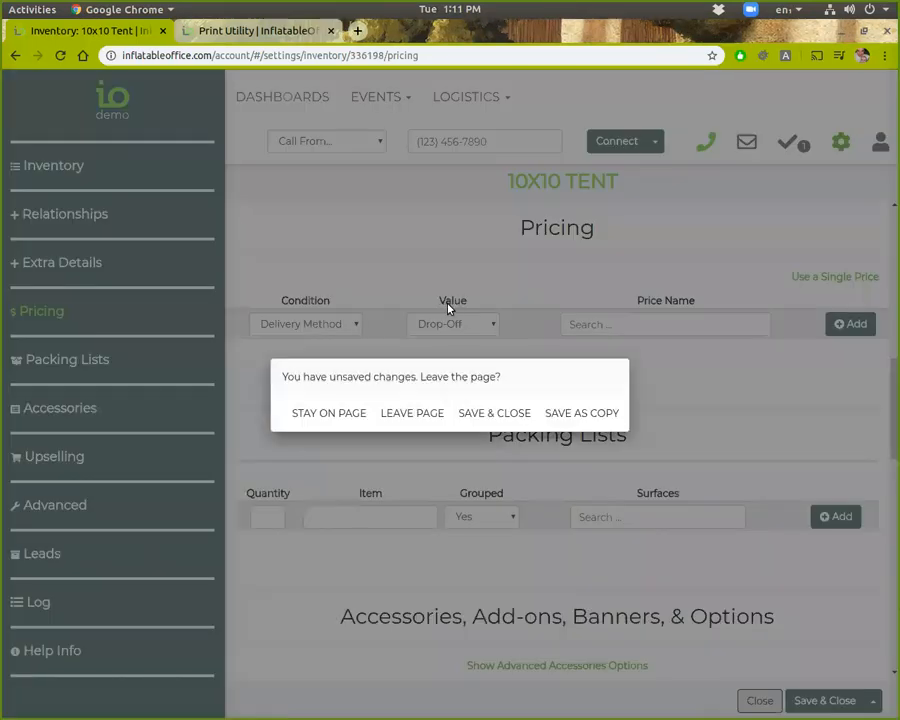
pyautogui.click(391, 414)
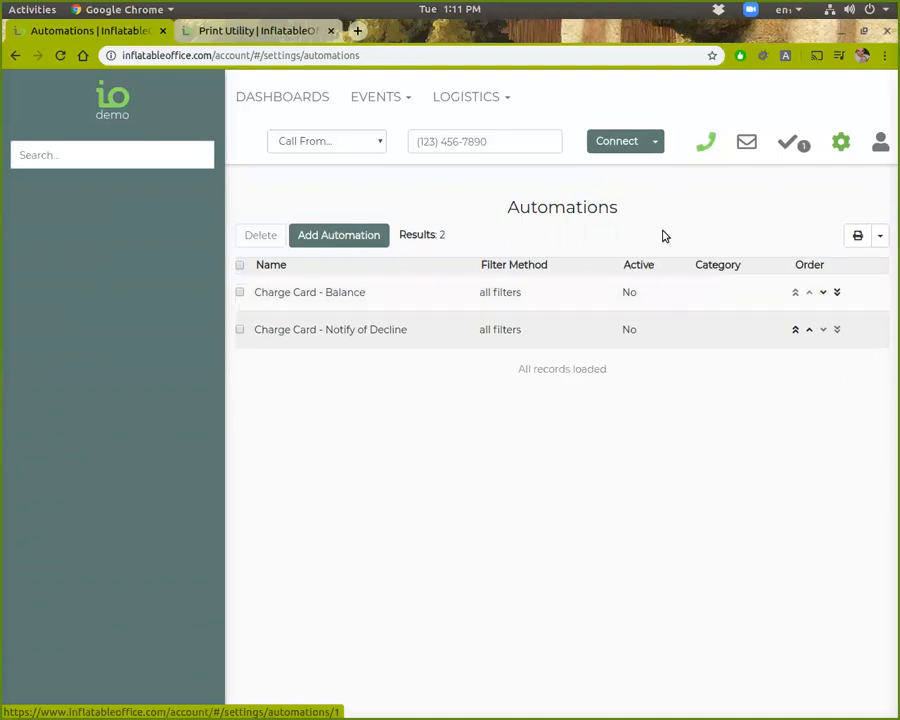
pyautogui.click(826, 152)
pyautogui.click(800, 112)
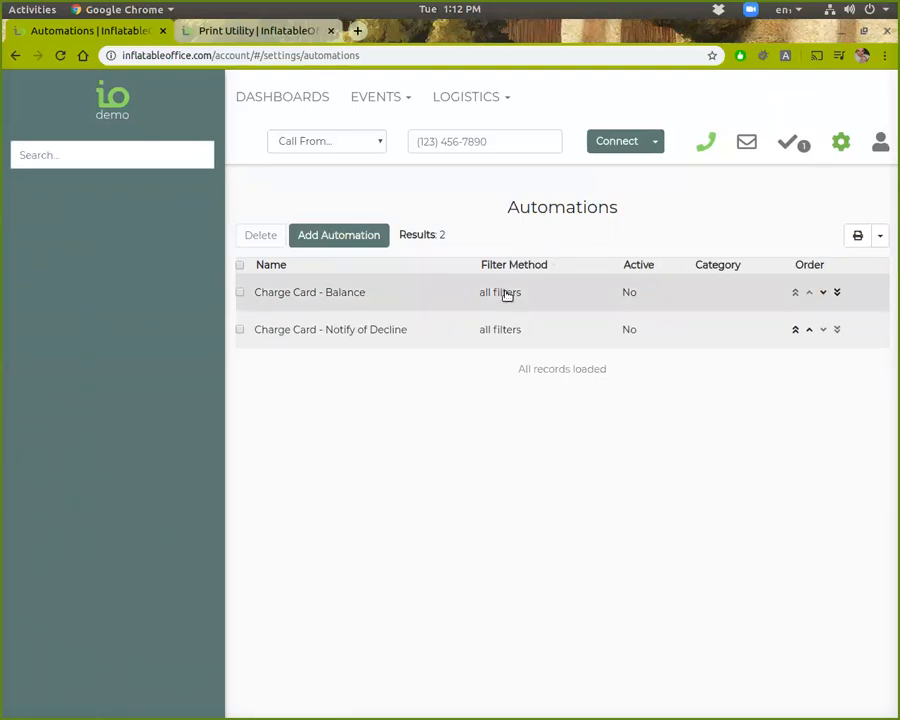
# - Start a new automation and choose a charge card action with the Balance Due setting
pyautogui.click(350, 238)
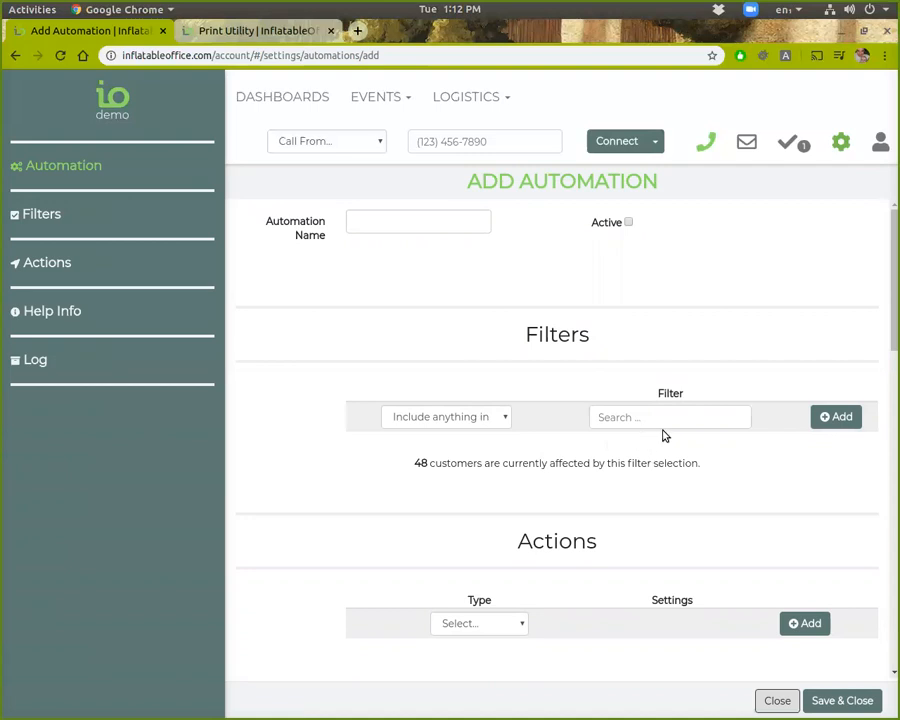
pyautogui.scroll(-3, 398, 432)
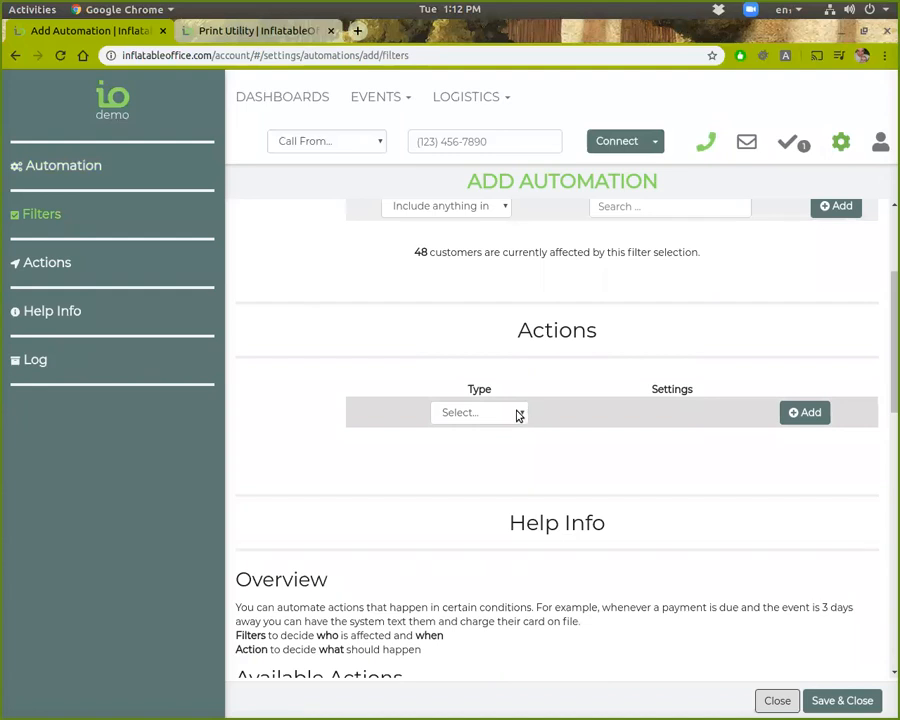
pyautogui.click(519, 415)
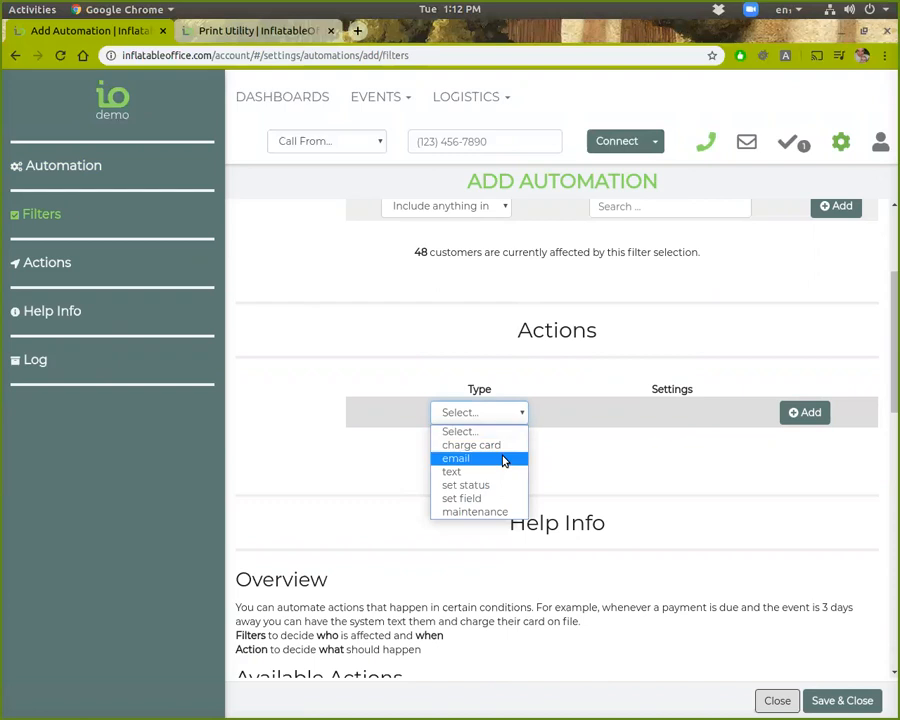
pyautogui.click(490, 450)
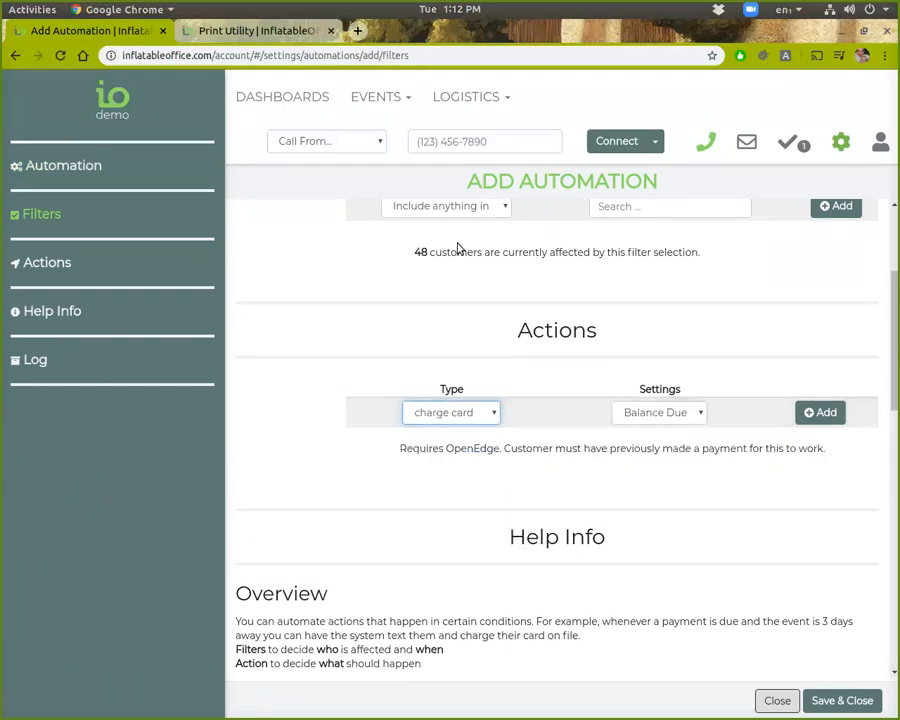
pyautogui.click(677, 418)
pyautogui.click(677, 418)
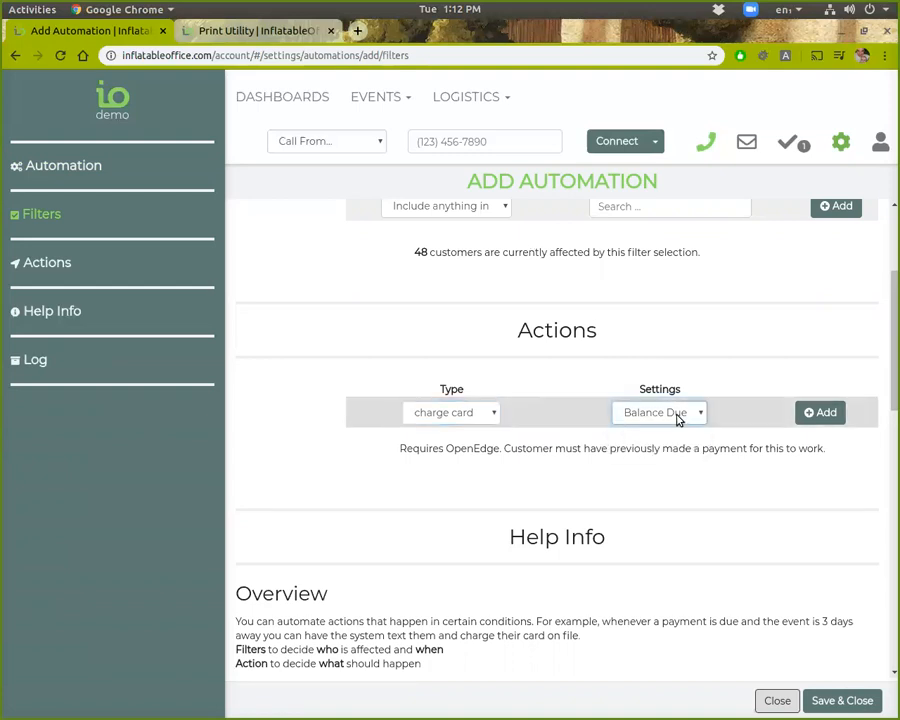
# - Review the available automation action types and the Statuses entry among the account settings
pyautogui.click(456, 416)
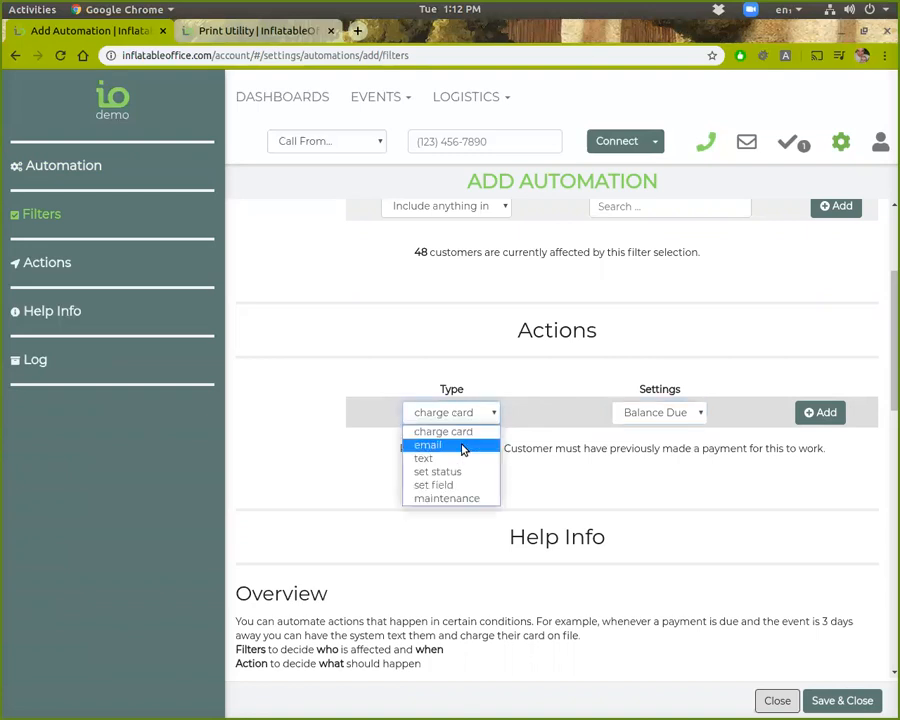
pyautogui.click(843, 150)
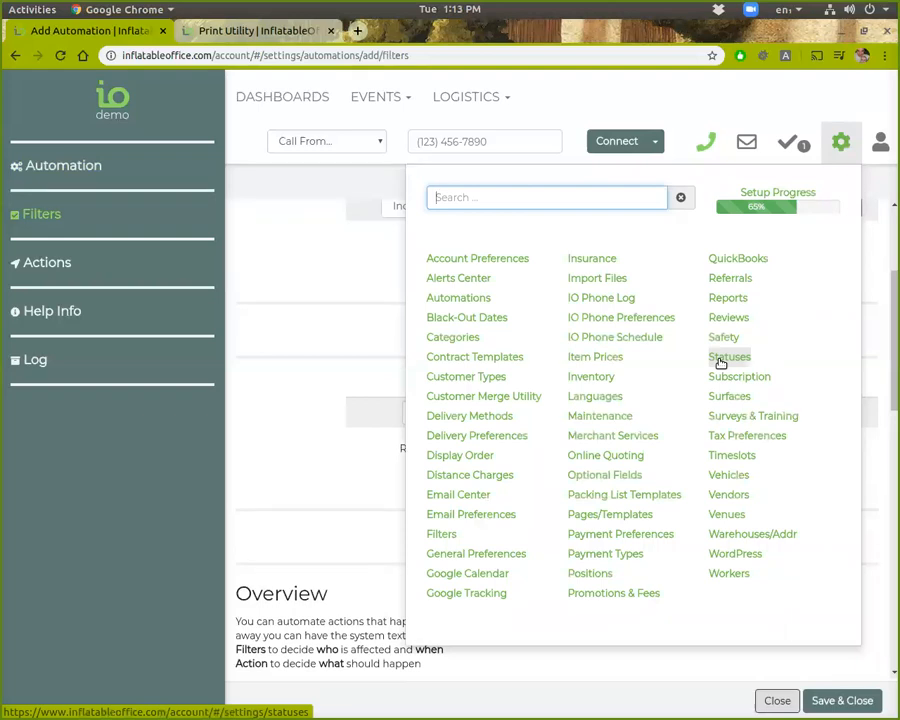
pyautogui.click(836, 140)
pyautogui.click(836, 140)
pyautogui.click(836, 140)
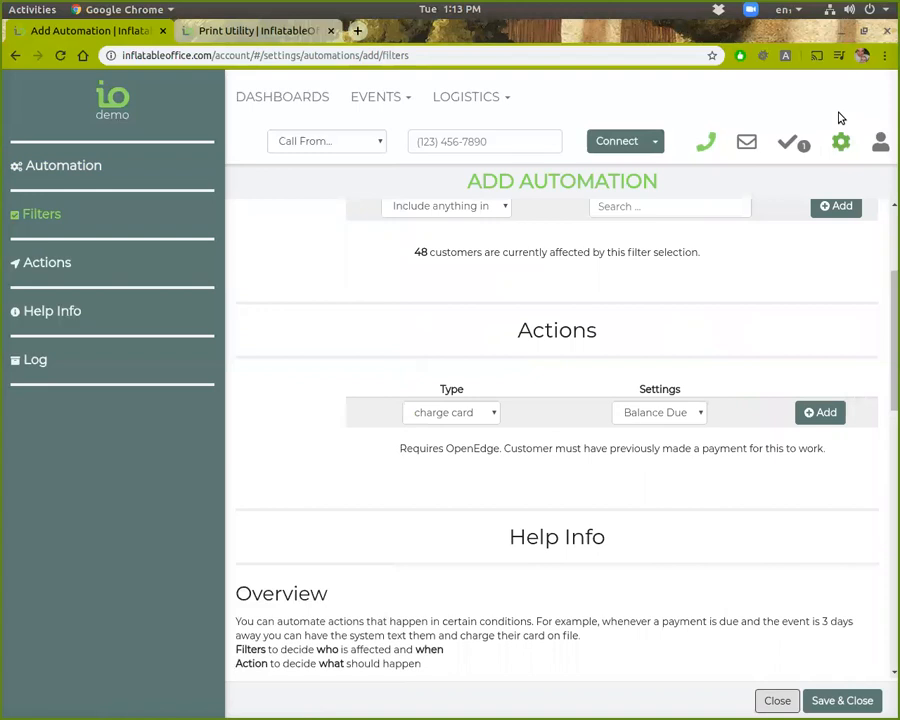
pyautogui.click(836, 140)
pyautogui.click(326, 467)
pyautogui.click(452, 412)
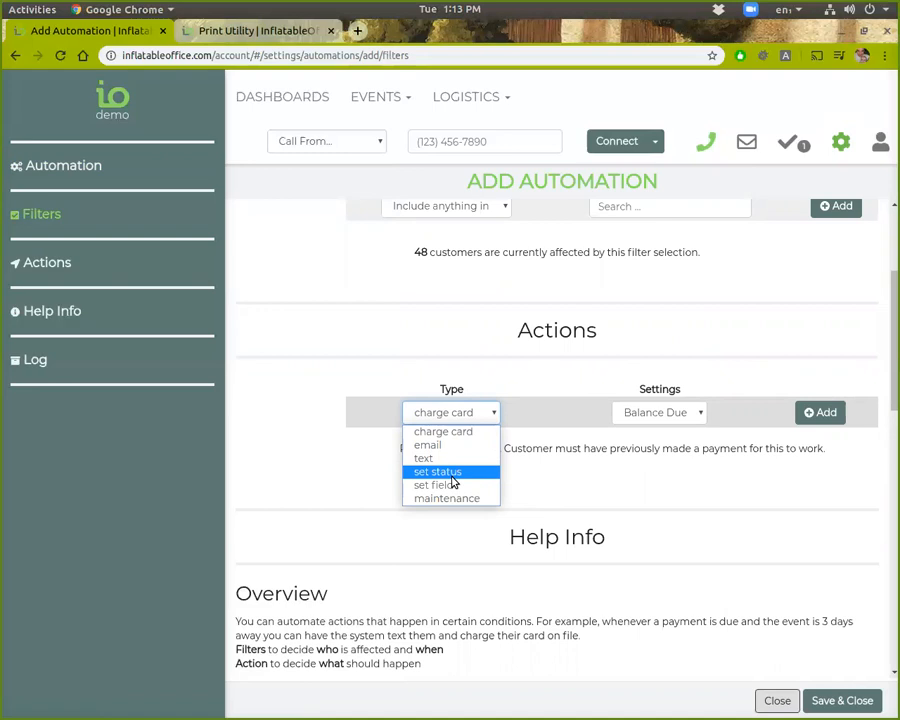
pyautogui.click(365, 464)
# - Change the automation's action type to set field and look through the contact and lead fields it can set
pyautogui.click(442, 414)
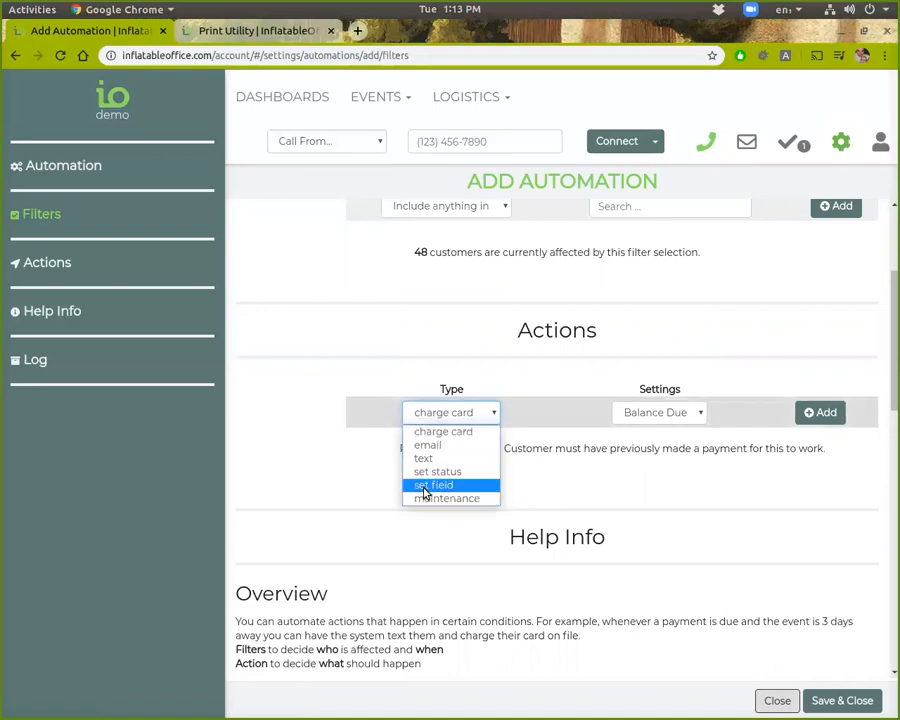
pyautogui.click(425, 489)
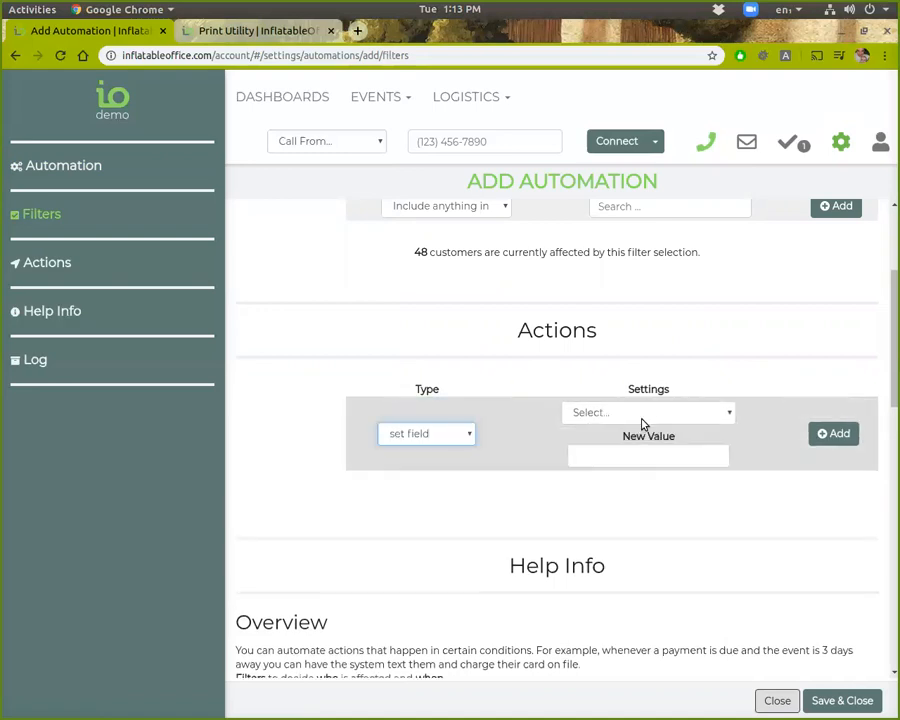
pyautogui.click(640, 421)
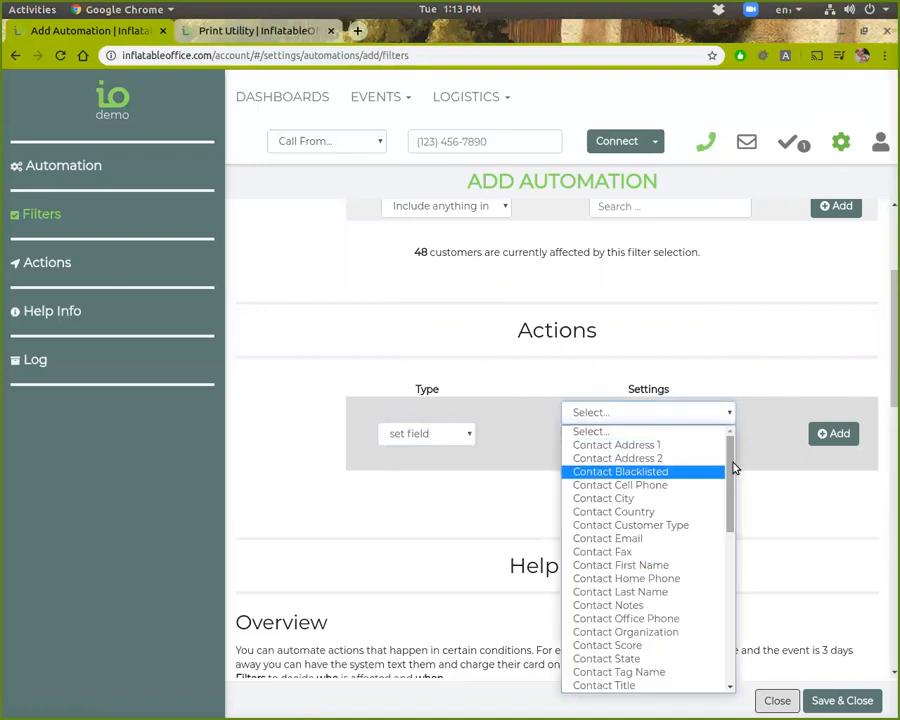
pyautogui.scroll(-10, 680, 640)
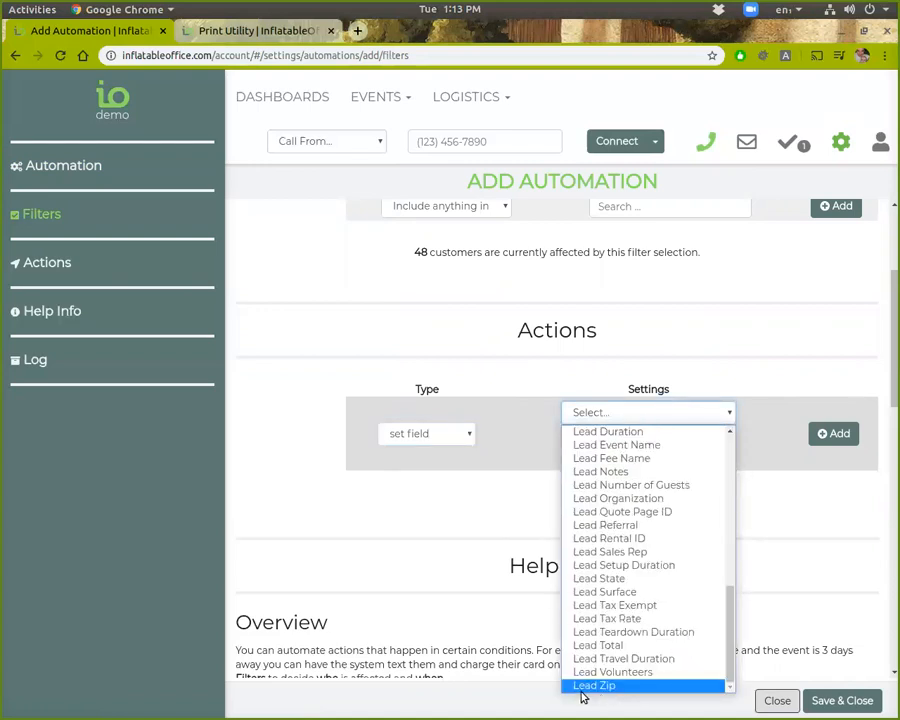
pyautogui.scroll(4, 640, 600)
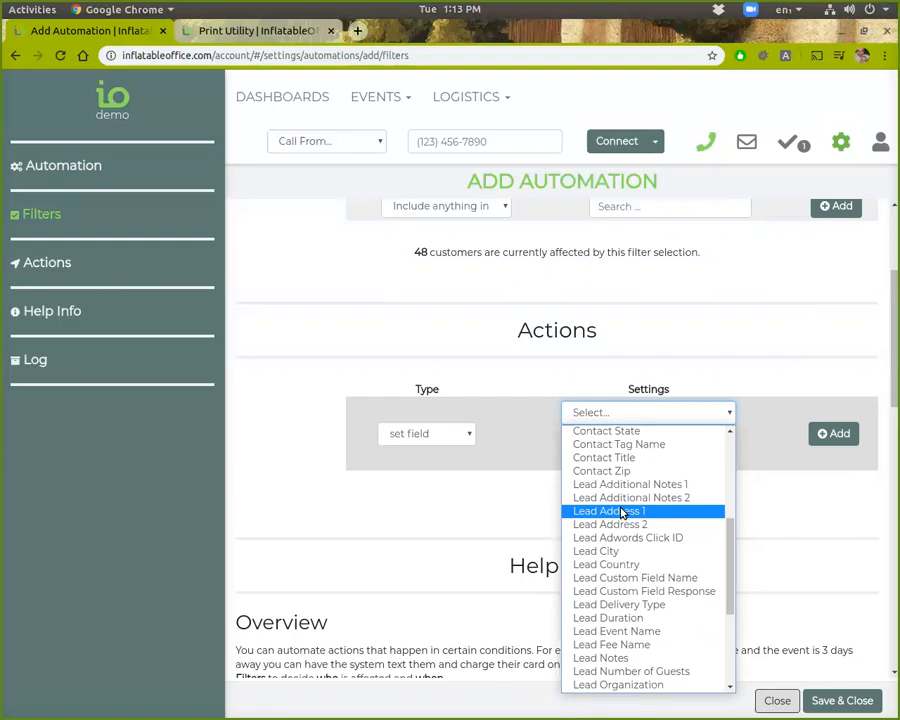
pyautogui.click(474, 490)
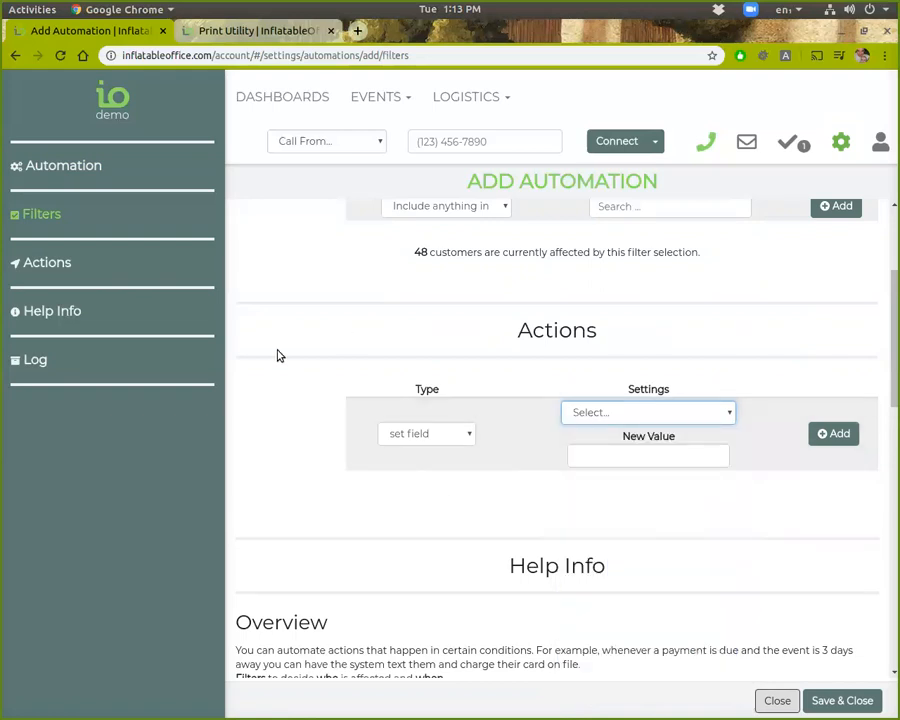
# - Read the automation help's common examples for charging balances, day-before reminders and downgrading the status of unpaid bookings
pyautogui.scroll(-3, 327, 412)
pyautogui.scroll(-4, 392, 424)
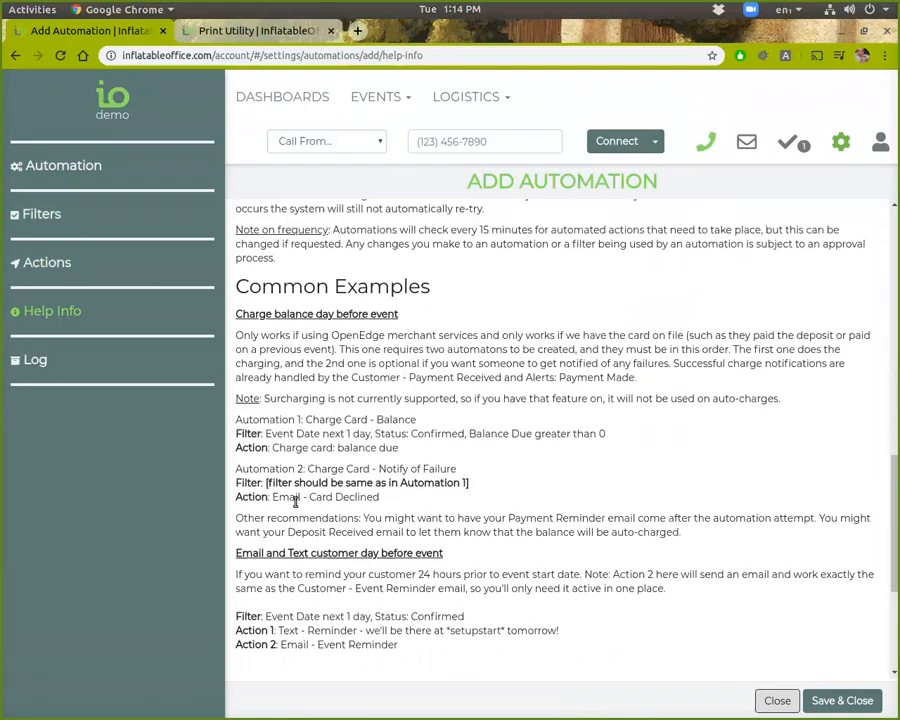
pyautogui.scroll(-1, 373, 376)
pyautogui.scroll(-2, 373, 376)
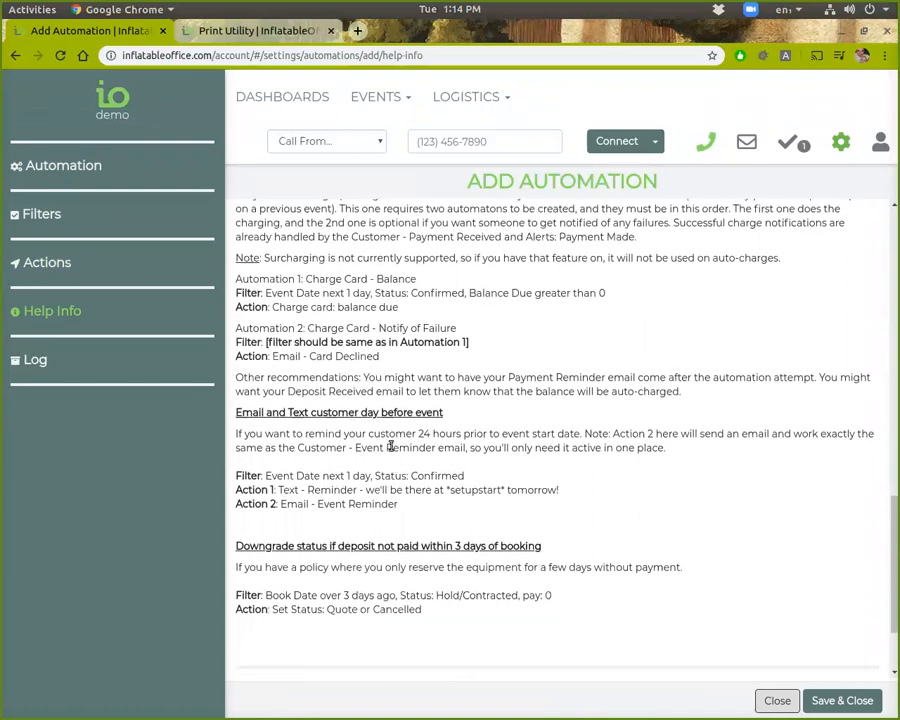
pyautogui.scroll(-3, 432, 465)
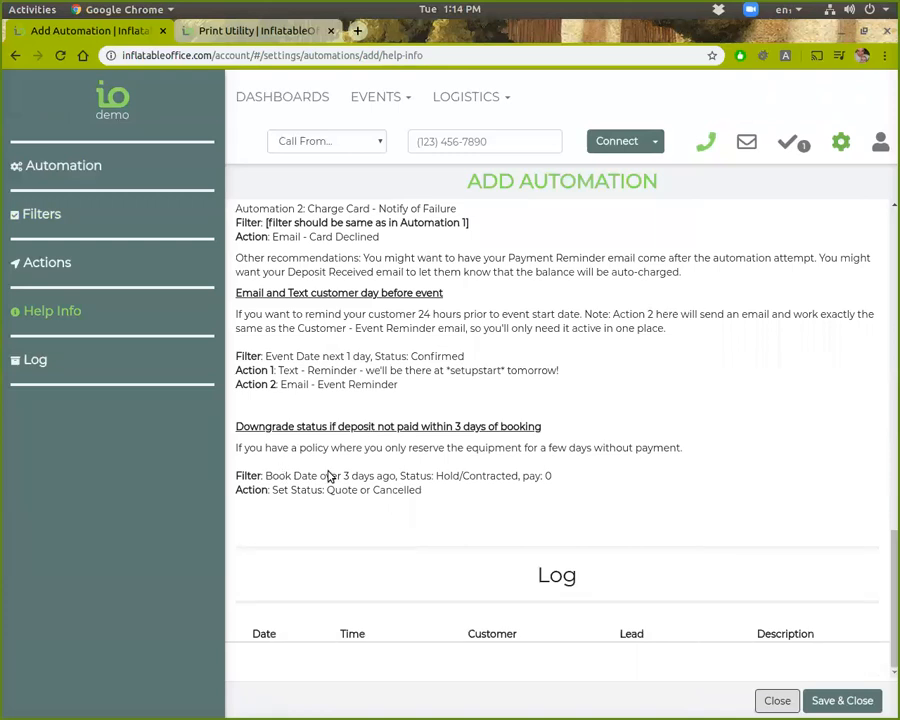
pyautogui.scroll(8, 526, 498)
pyautogui.scroll(15, 554, 492)
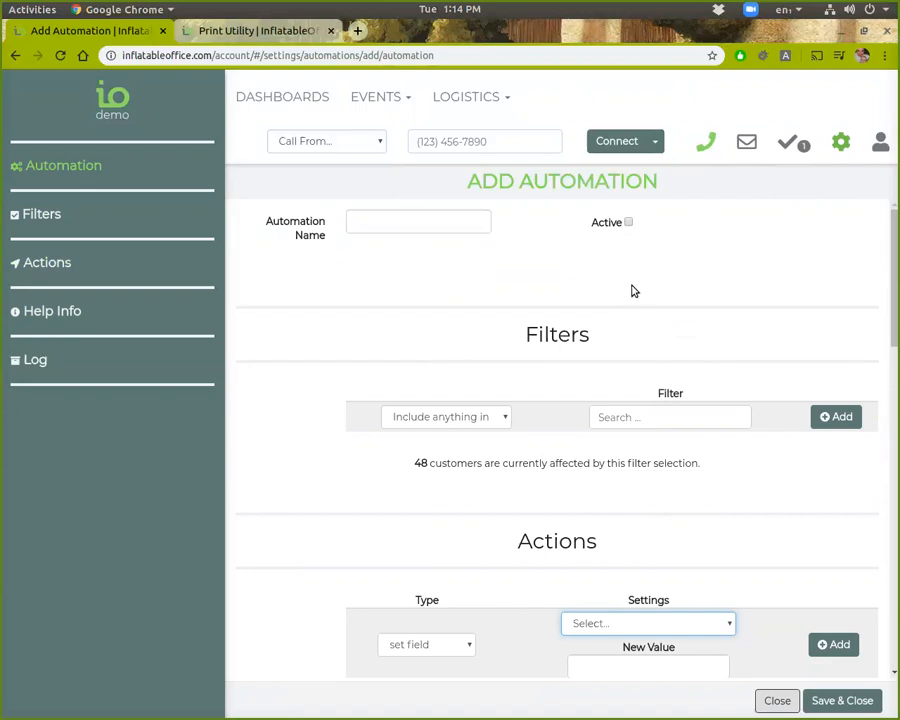
pyautogui.click(778, 700)
pyautogui.click(842, 141)
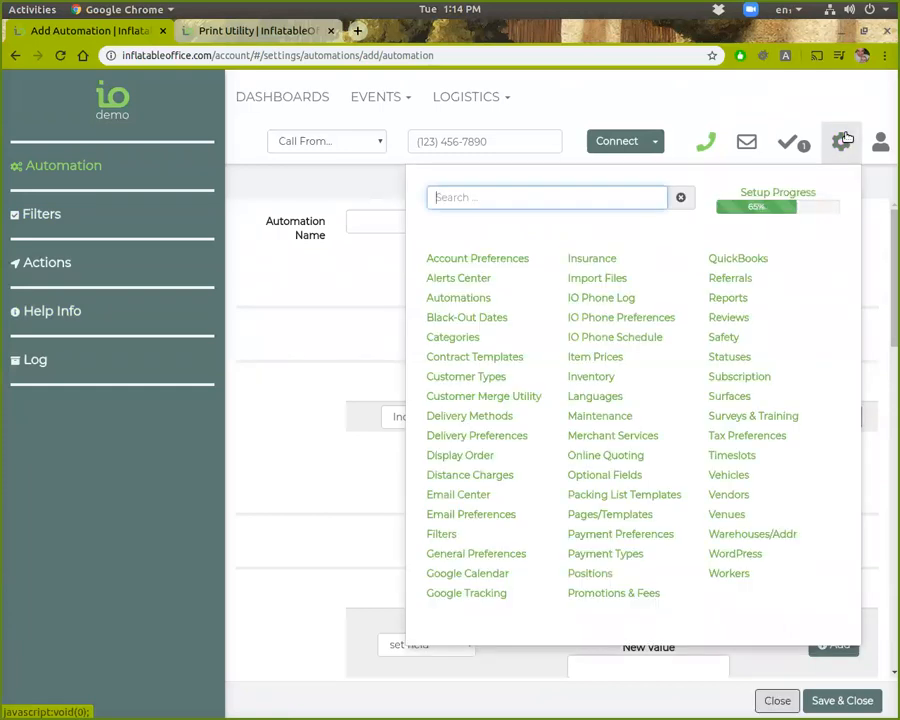
pyautogui.click(353, 303)
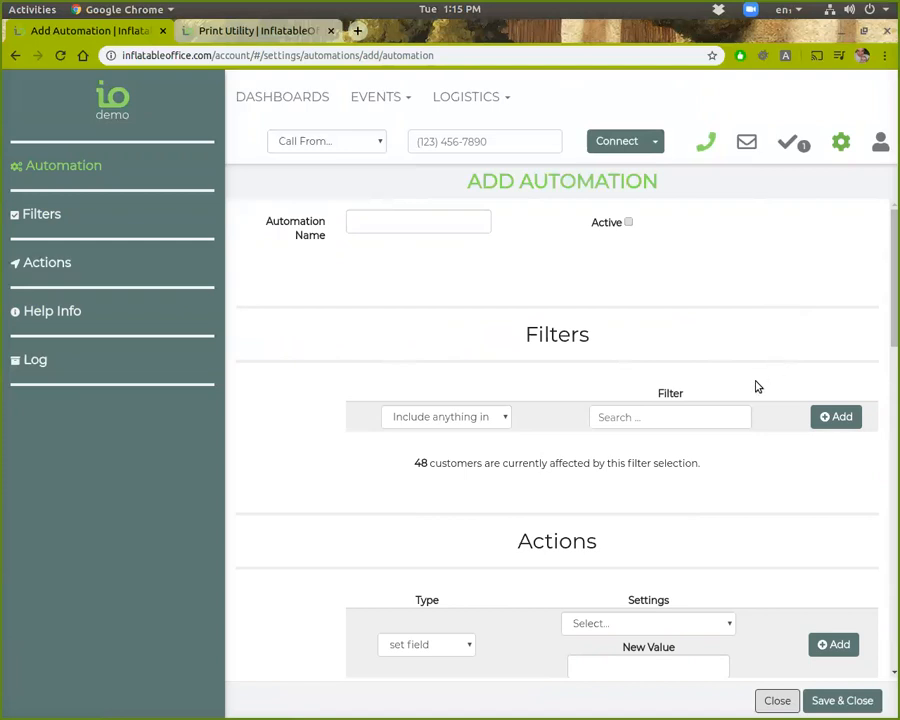
# - Add a checkbox field named Damage Waiver in the Optional Fields settings and save it
pyautogui.click(870, 146)
pyautogui.click(840, 155)
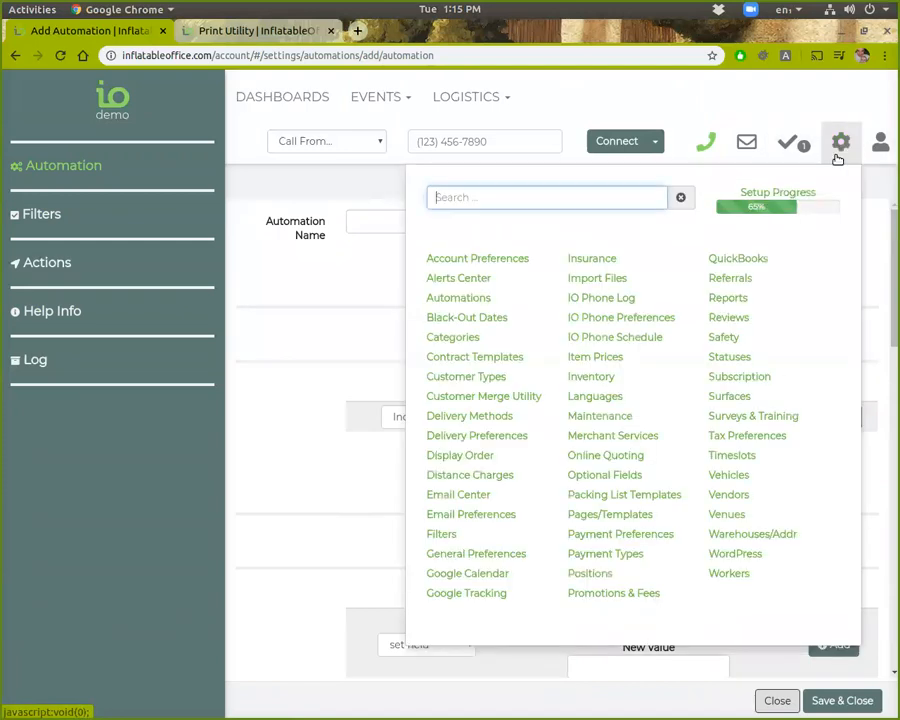
pyautogui.moveTo(827, 170); pyautogui.dragTo(820, 330)
pyautogui.click(830, 330)
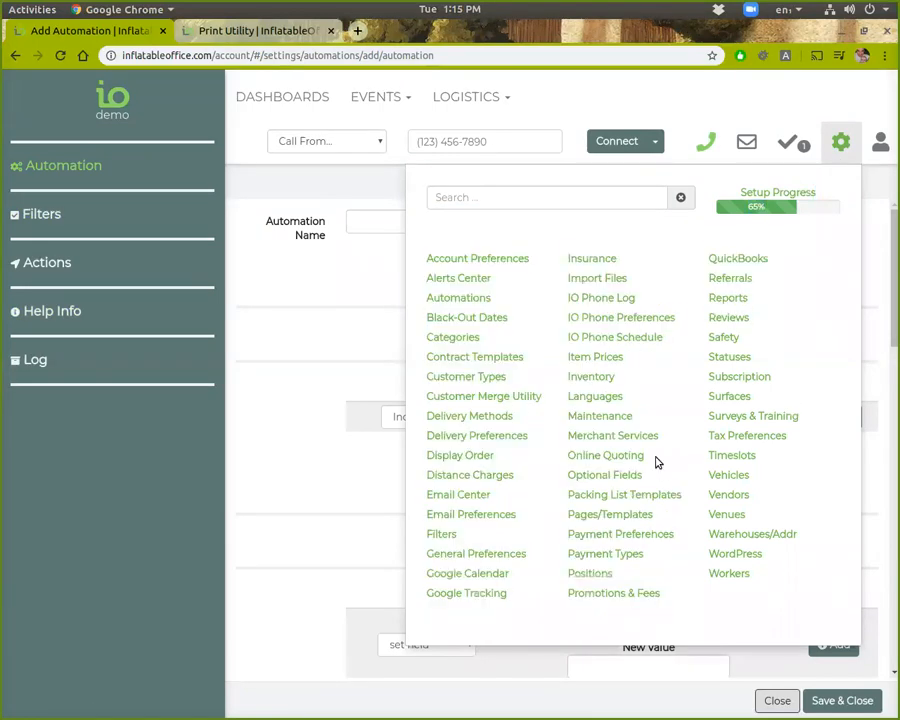
pyautogui.click(597, 476)
pyautogui.click(474, 412)
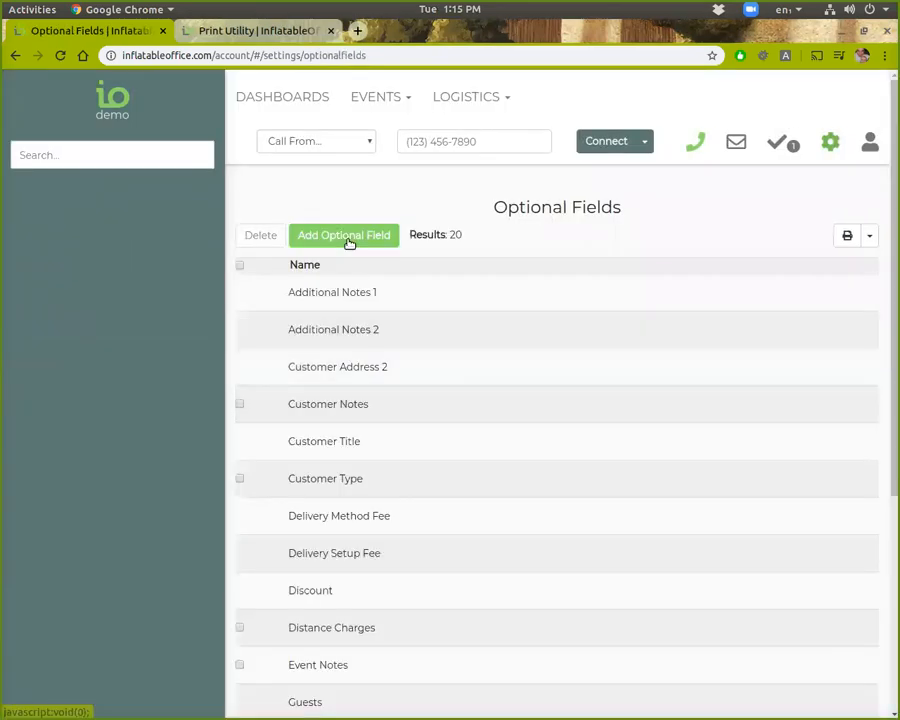
pyautogui.click(347, 237)
pyautogui.click(374, 221)
pyautogui.write('Damage Waiver')
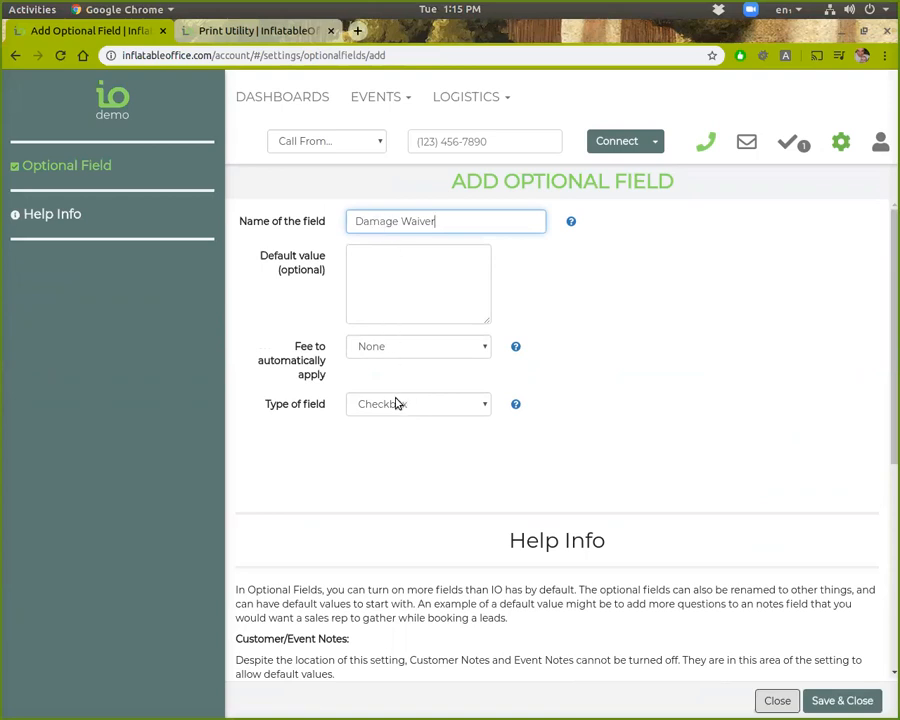
pyautogui.click(841, 699)
# - Open the first lead in the Leads/Events list and view its Optional Fields section
pyautogui.click(414, 104)
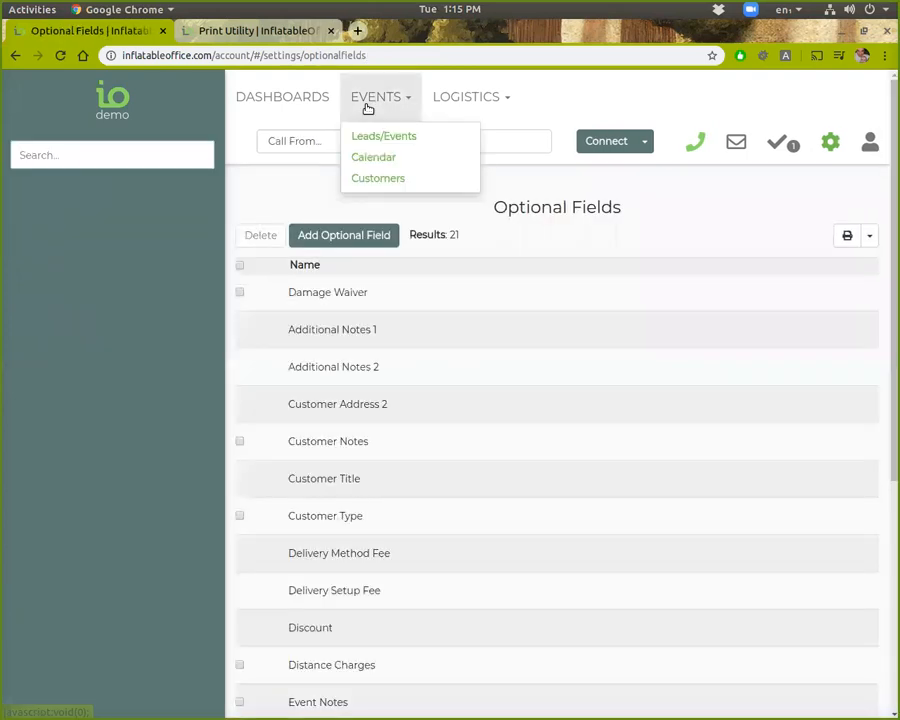
pyautogui.click(356, 137)
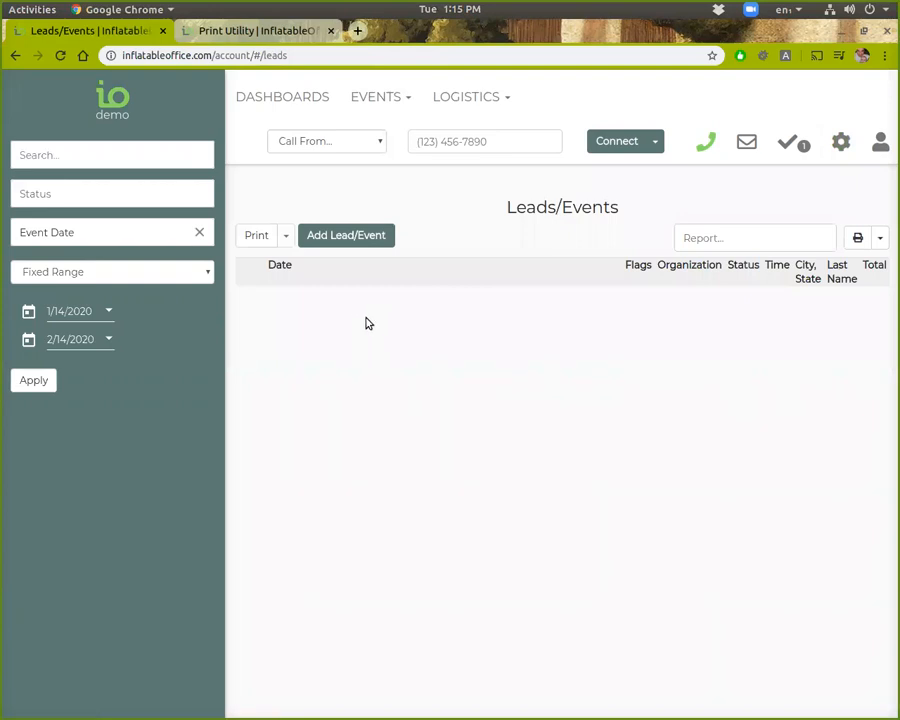
pyautogui.click(351, 302)
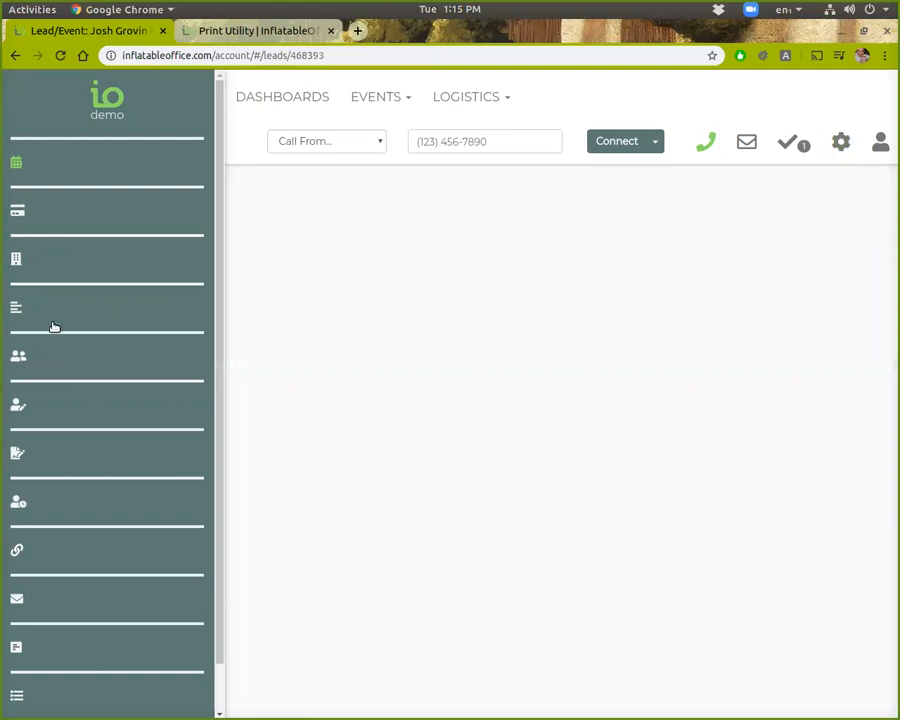
pyautogui.click(74, 309)
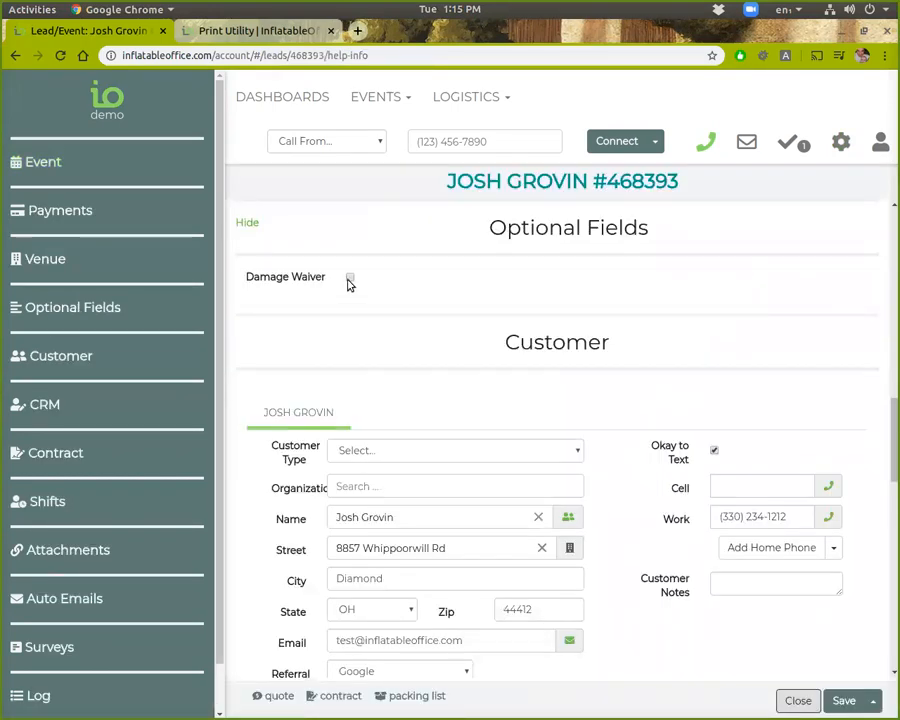
pyautogui.click(849, 149)
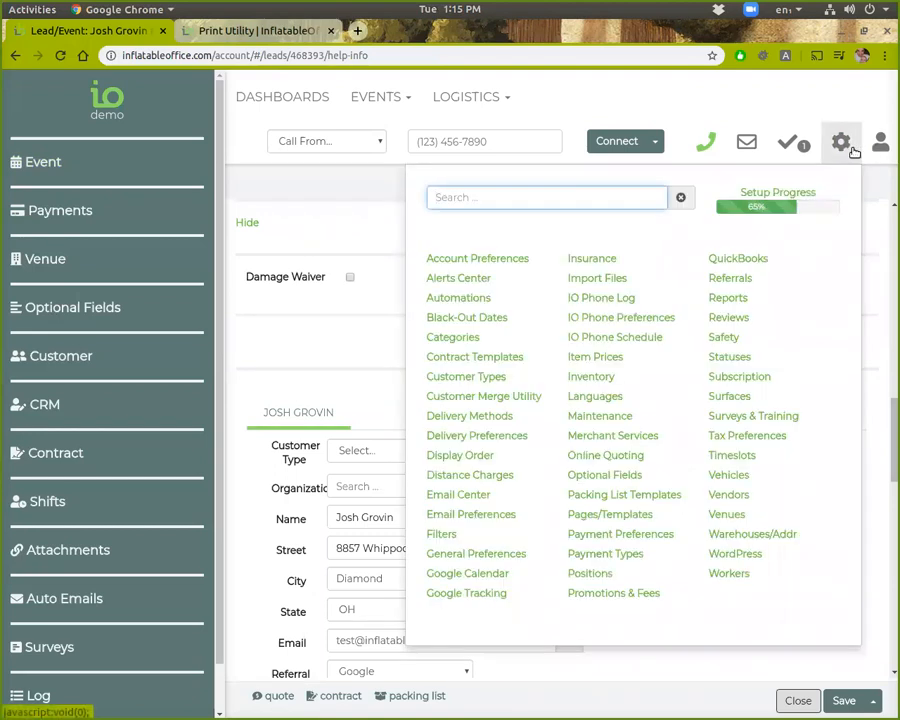
pyautogui.click(363, 280)
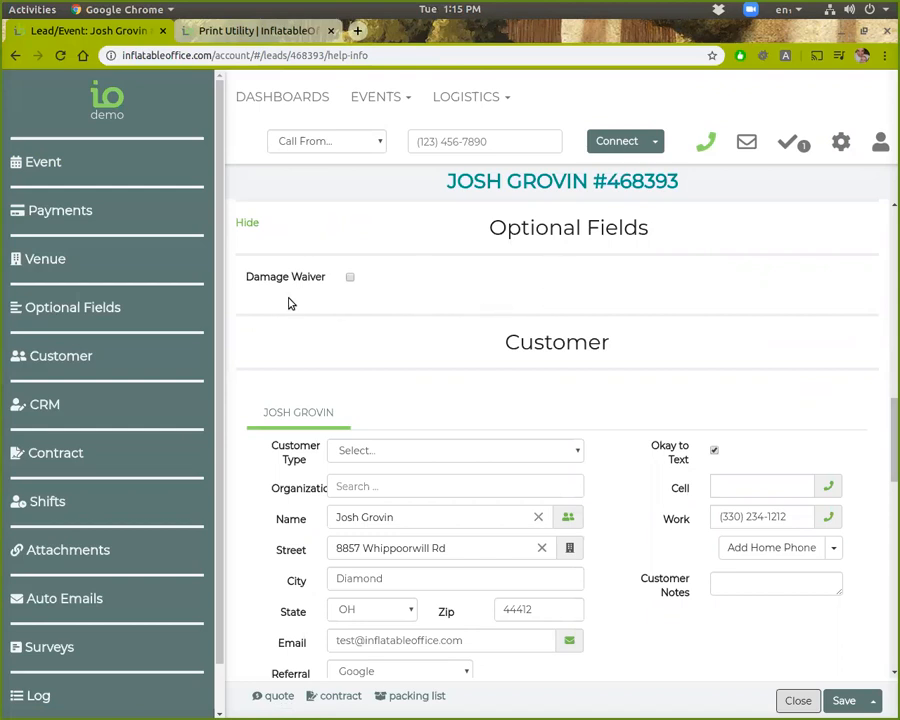
# - Start a new entry in the Promotions & Fees settings with the name Damage Waiver and type Fee
pyautogui.click(838, 146)
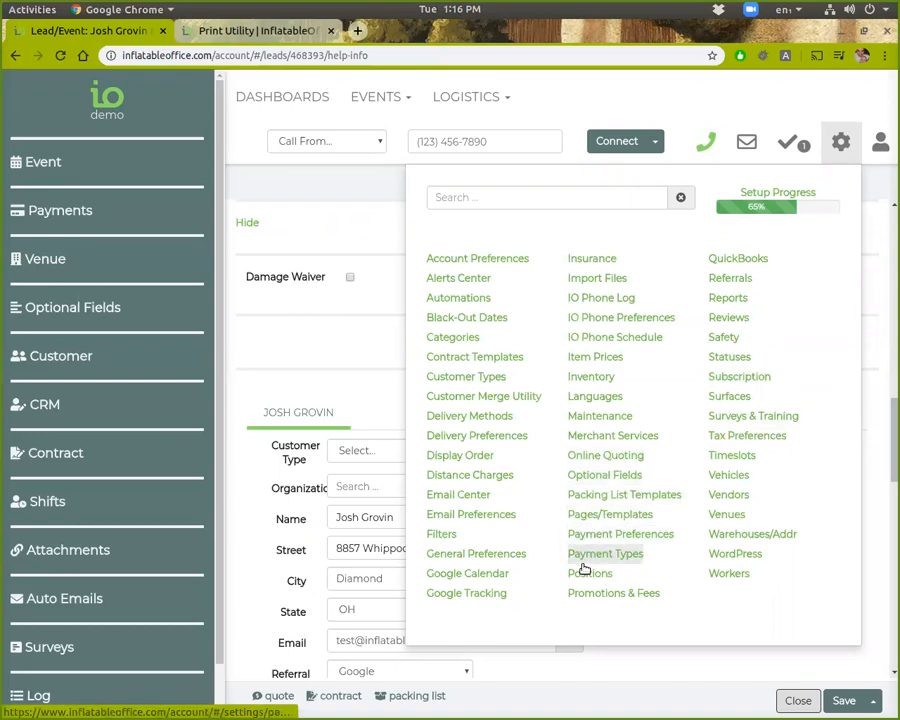
pyautogui.click(598, 595)
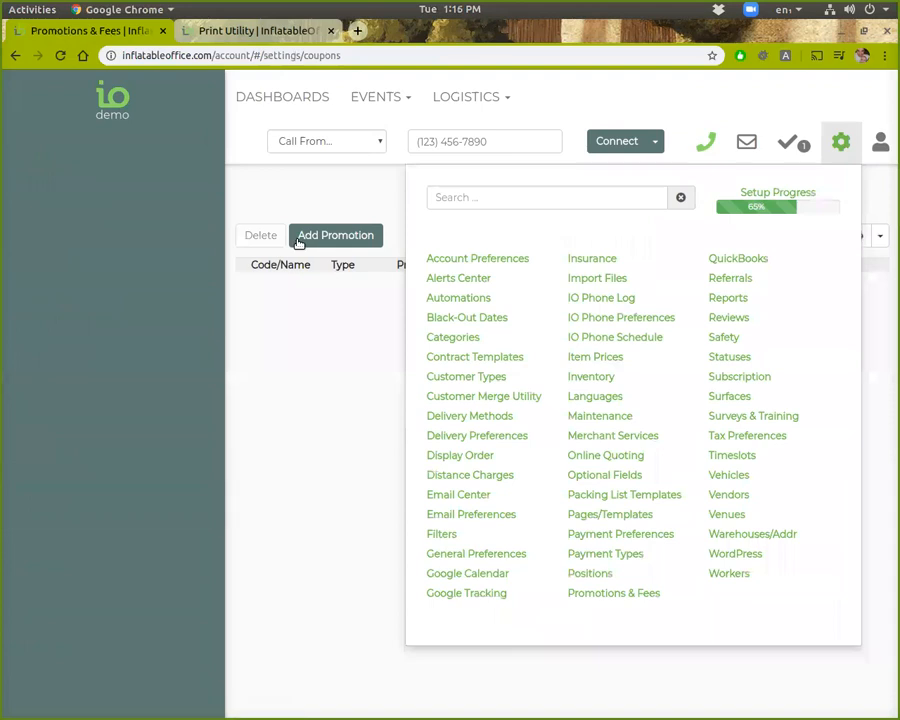
pyautogui.click(297, 240)
pyautogui.click(369, 229)
pyautogui.write('Damage W')
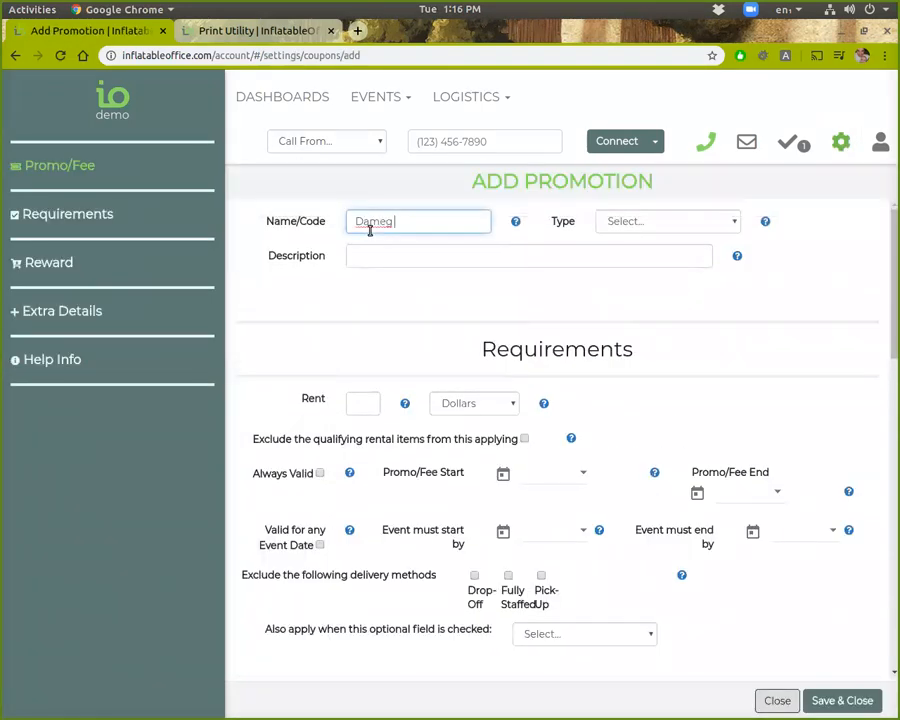
pyautogui.write('aiver')
pyautogui.press('Tab')
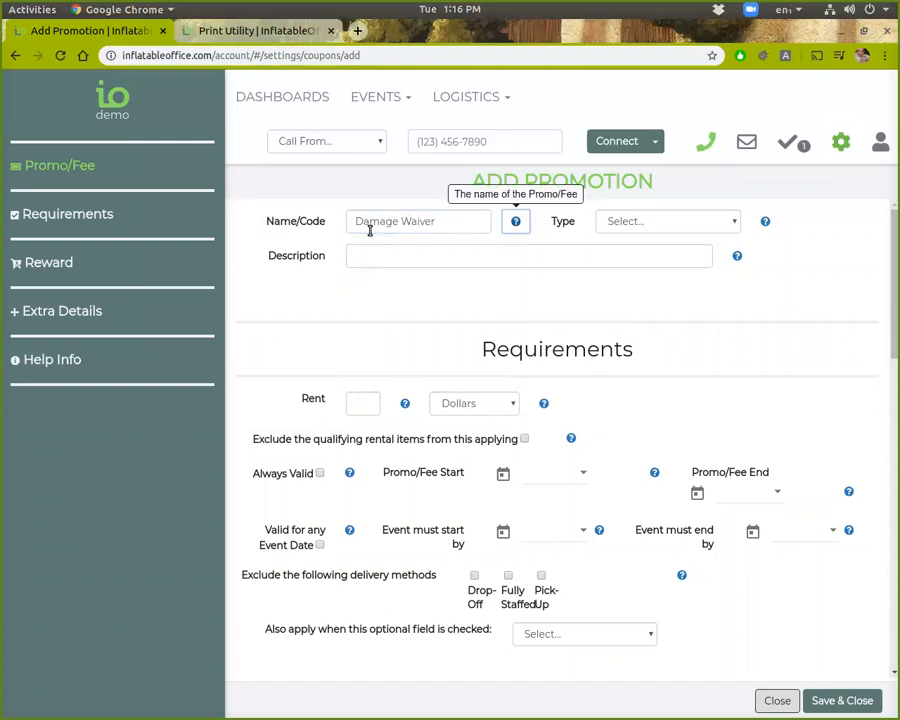
pyautogui.click(658, 221)
pyautogui.click(622, 265)
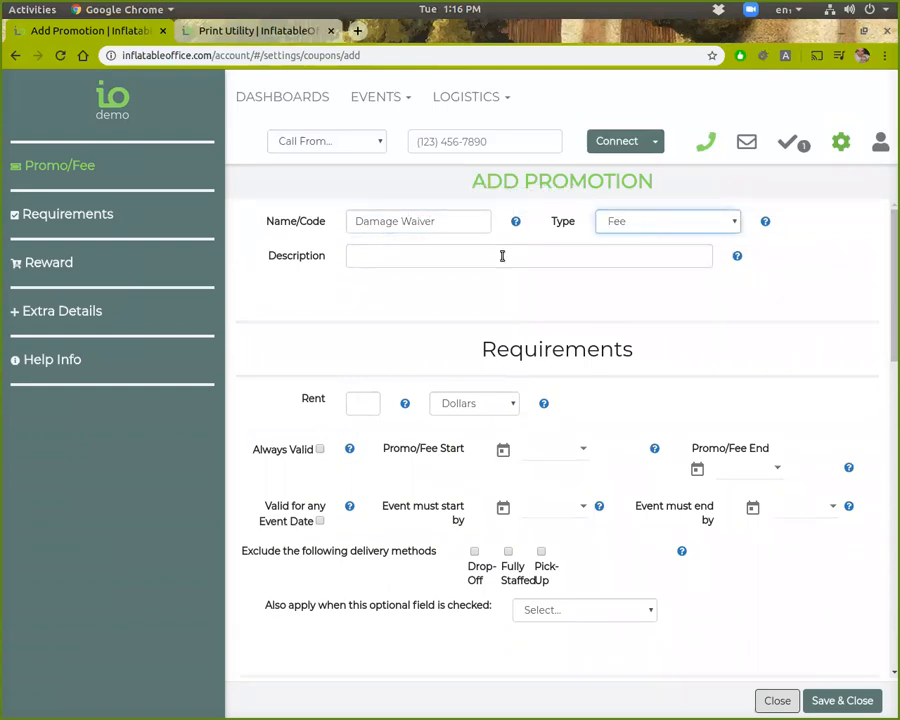
# - Make the fee always valid for any event date, apply it with the Damage Waiver optional field, and require 1 dollar of rentals
pyautogui.click(317, 451)
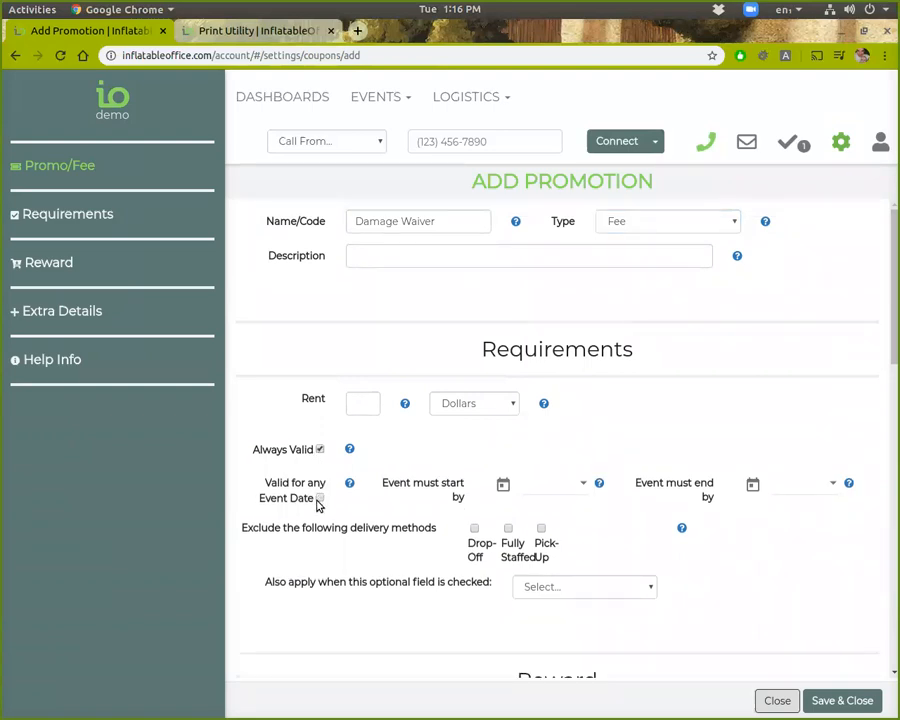
pyautogui.click(319, 497)
pyautogui.click(587, 586)
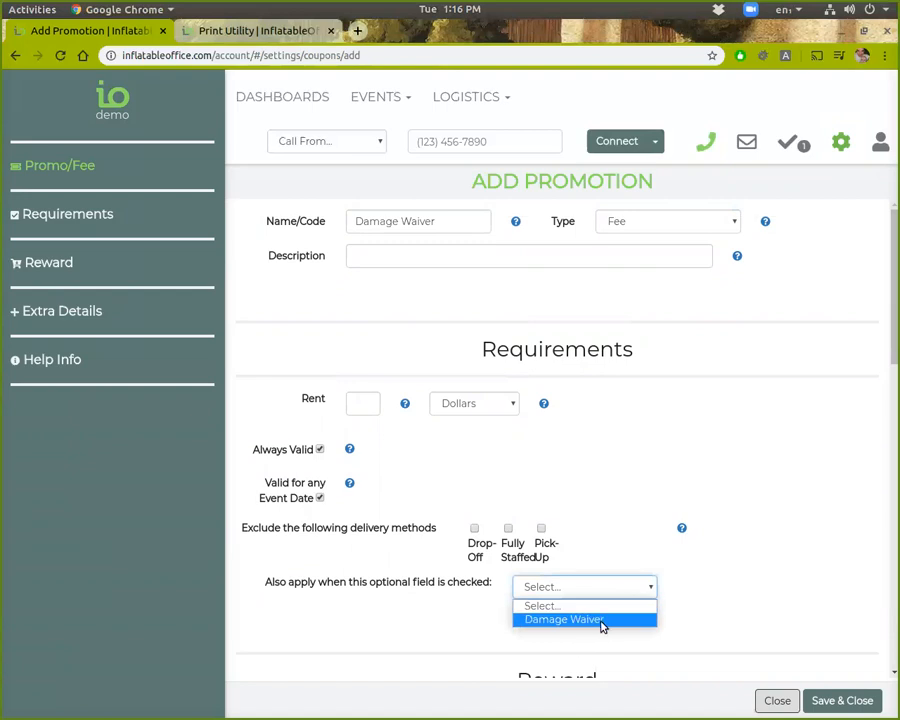
pyautogui.click(603, 625)
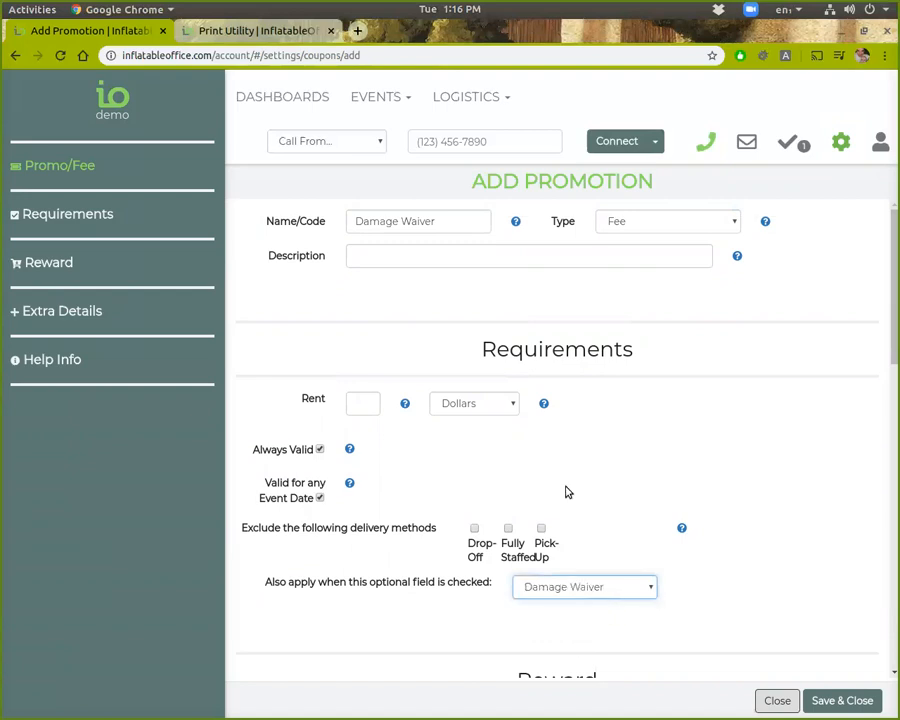
pyautogui.click(354, 398)
pyautogui.write('1')
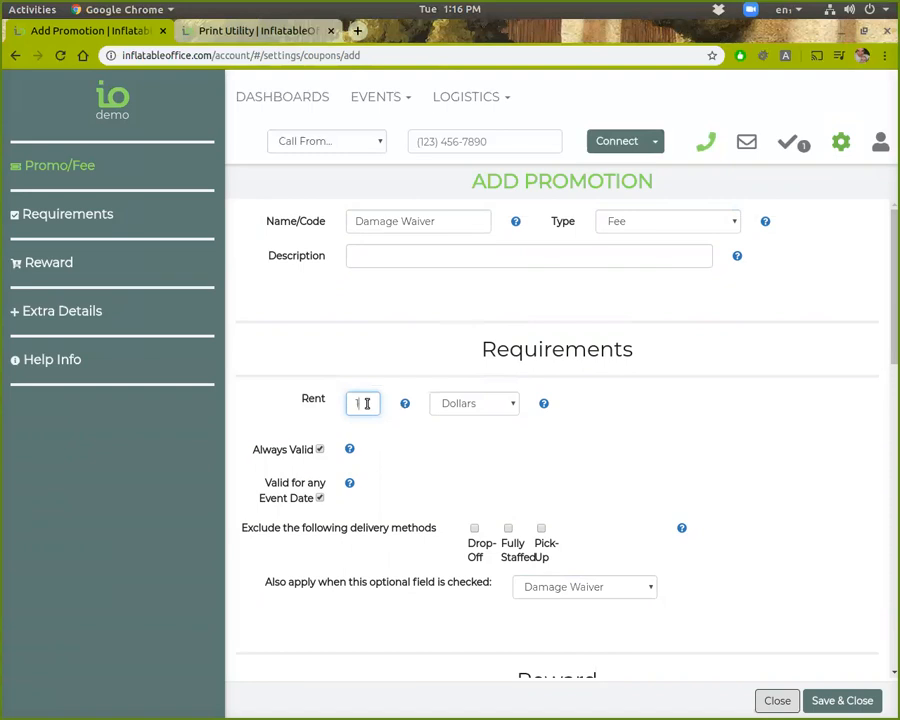
# - Set the fee's reward to pay 5 as % Fee on Rentals
pyautogui.scroll(-2, 370, 402)
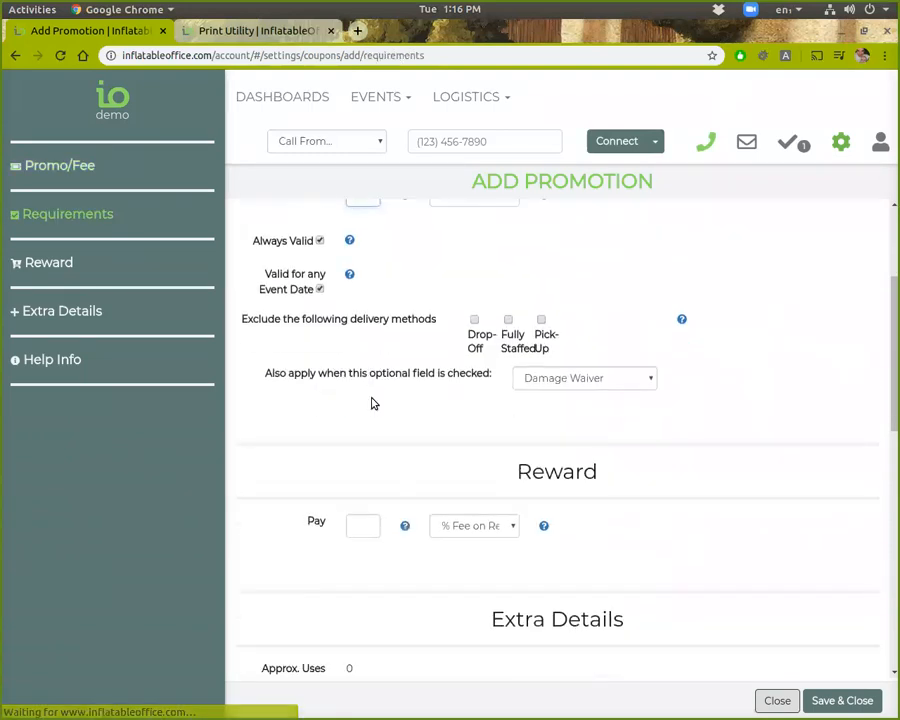
pyautogui.scroll(-1, 400, 440)
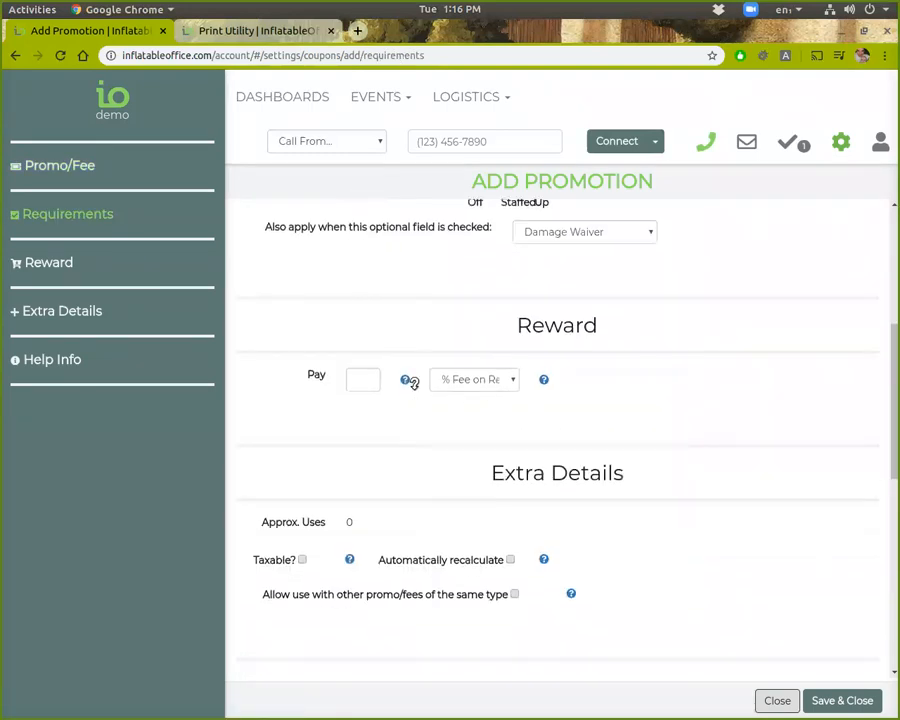
pyautogui.click(368, 381)
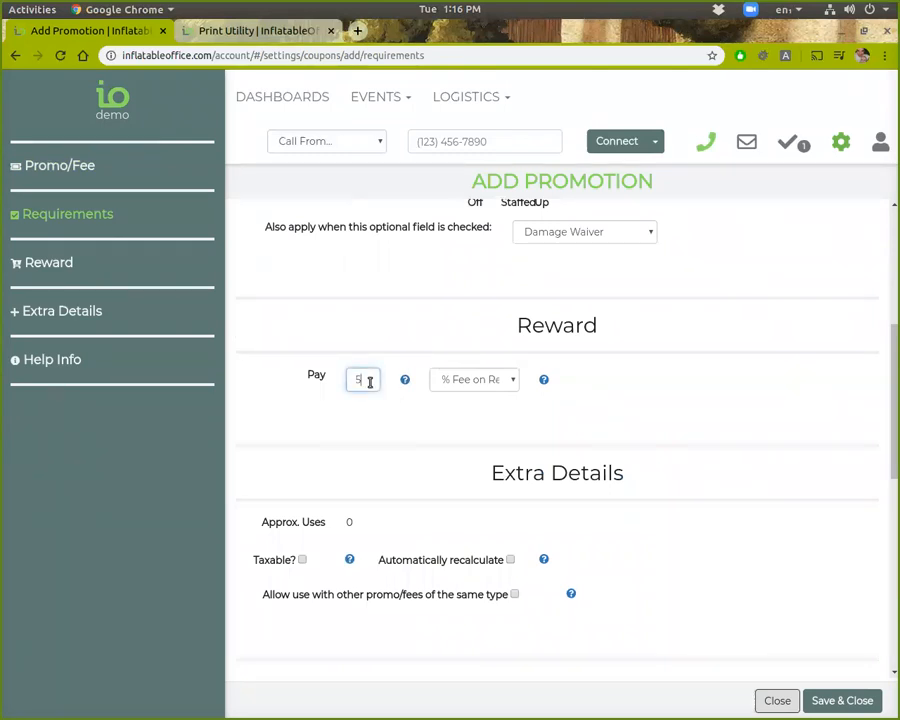
pyautogui.click(471, 380)
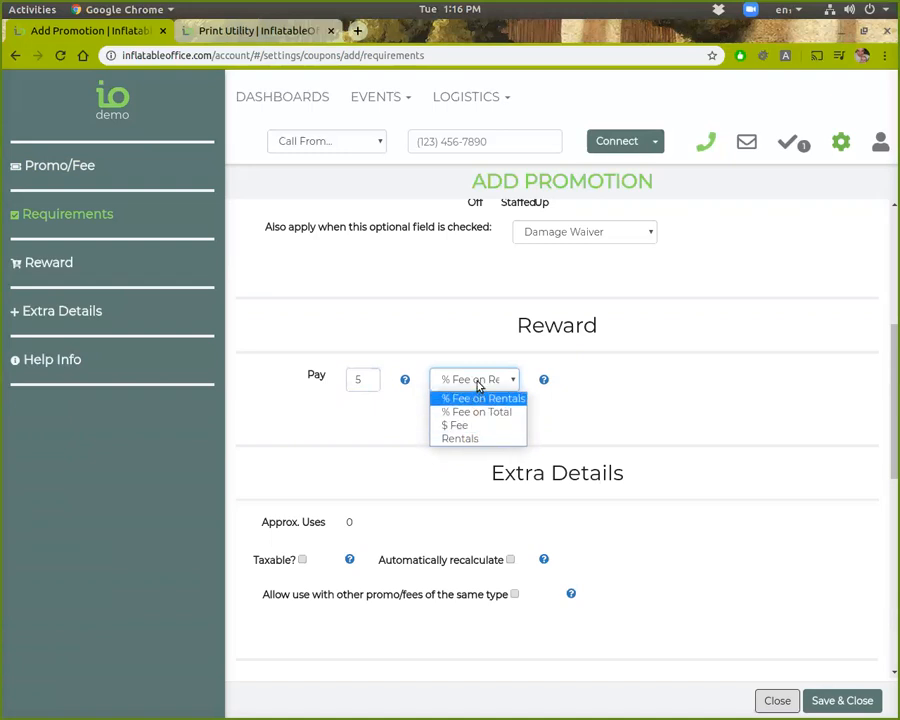
pyautogui.click(478, 387)
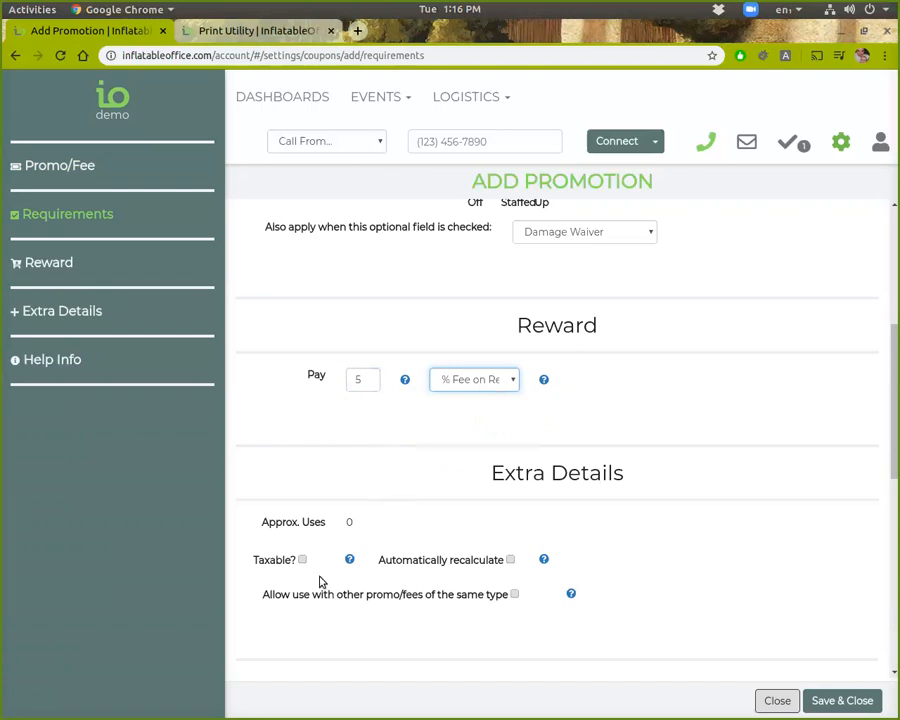
# - Make the fee taxable, automatically recalculated and usable with other promo/fees of the same type, and save it
pyautogui.scroll(-1, 320, 582)
pyautogui.click(302, 489)
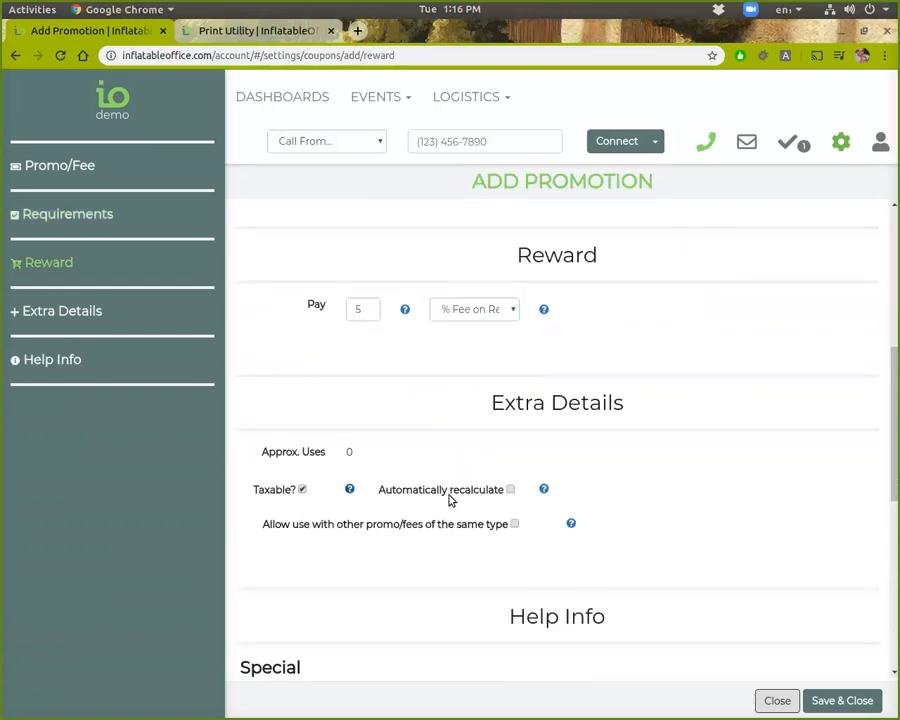
pyautogui.click(509, 490)
pyautogui.click(514, 524)
pyautogui.click(842, 705)
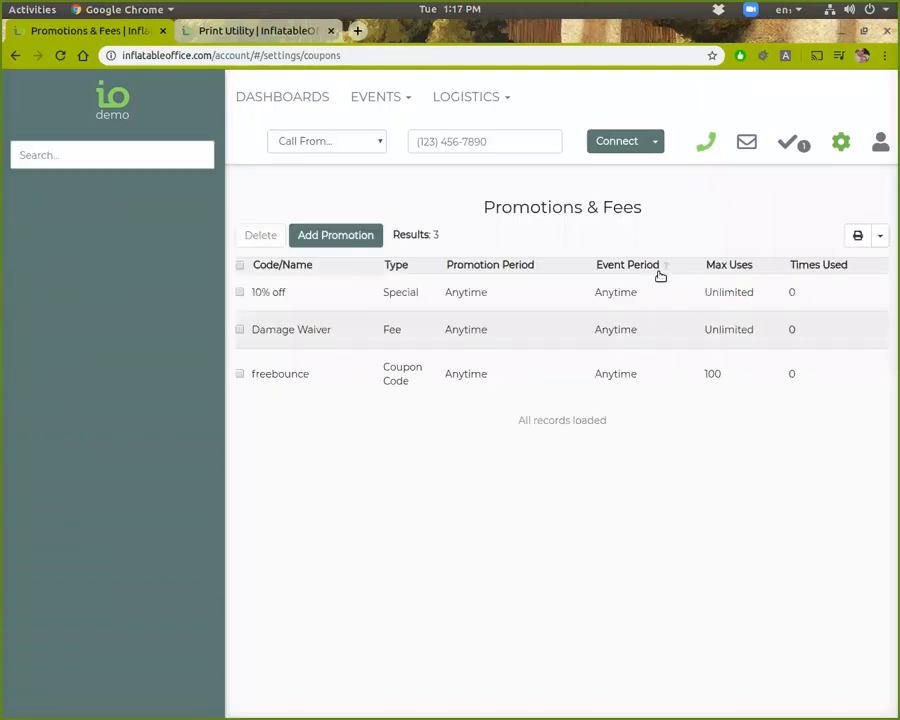
# - Open the first lead in the Leads/Events list and go to its optional fields
pyautogui.moveTo(395, 112)
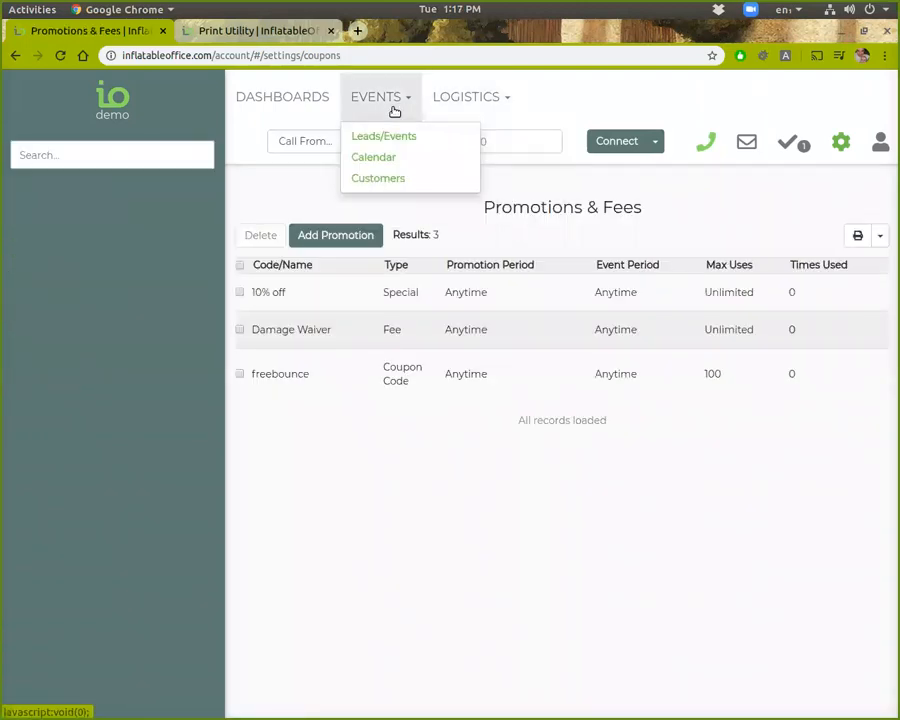
pyautogui.click(387, 137)
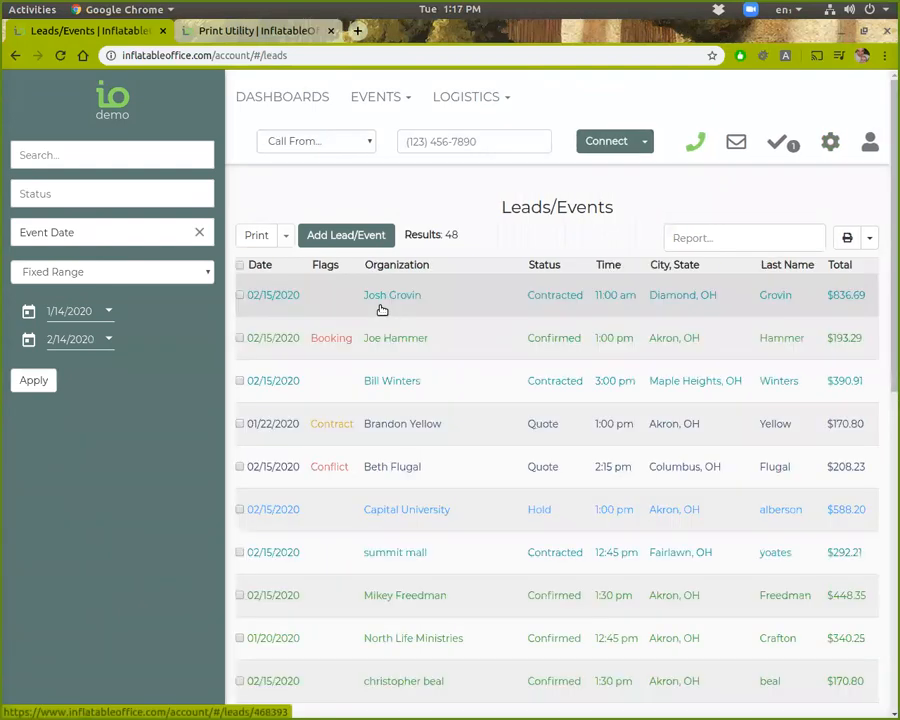
pyautogui.click(382, 308)
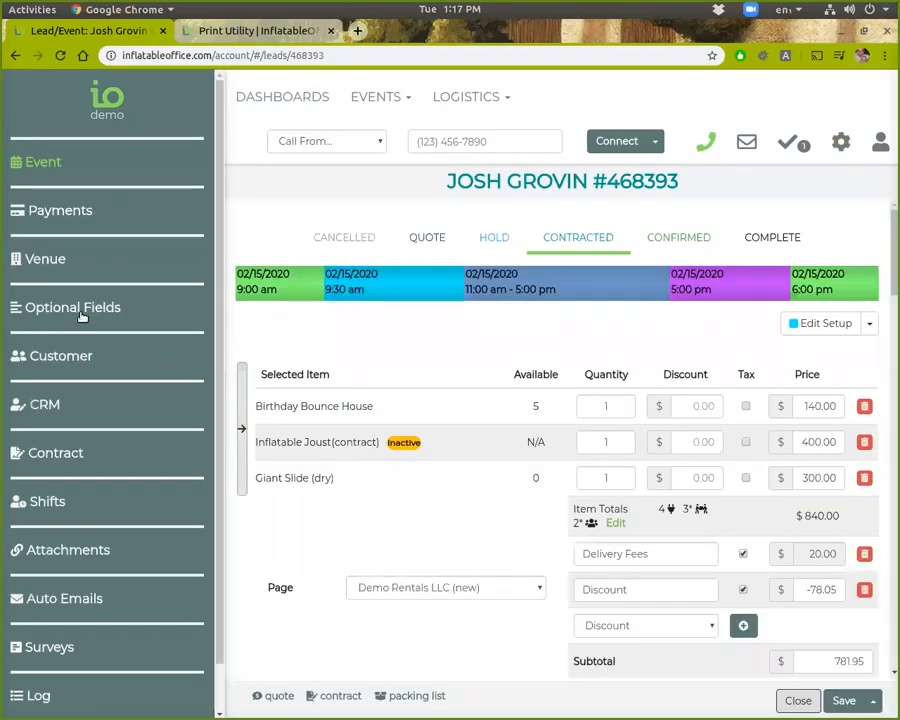
pyautogui.click(82, 312)
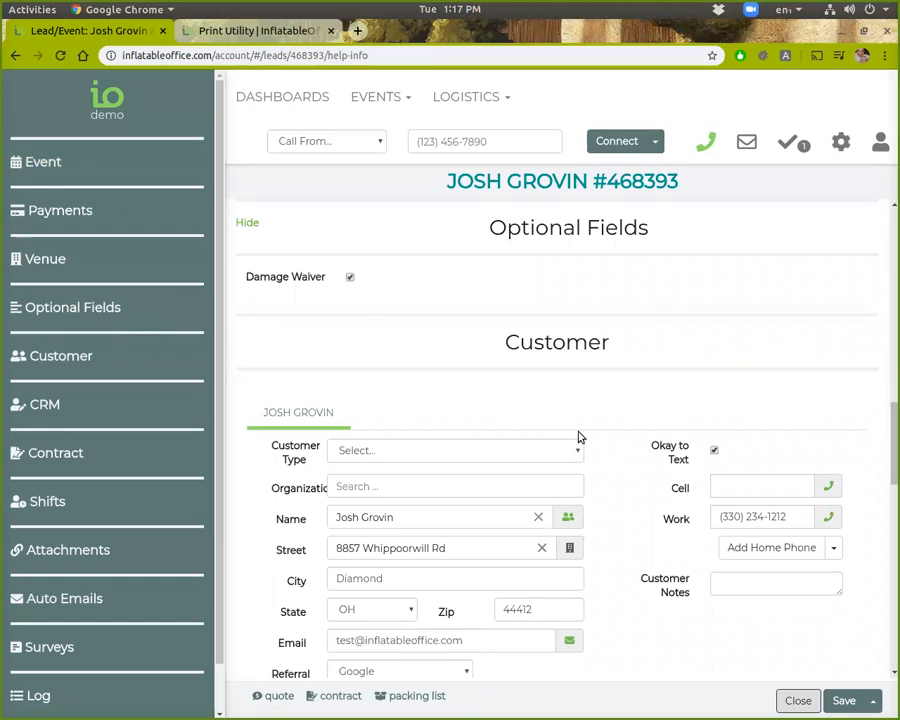
# - Set the lead's customer type to Commercial and save the lead
pyautogui.click(850, 701)
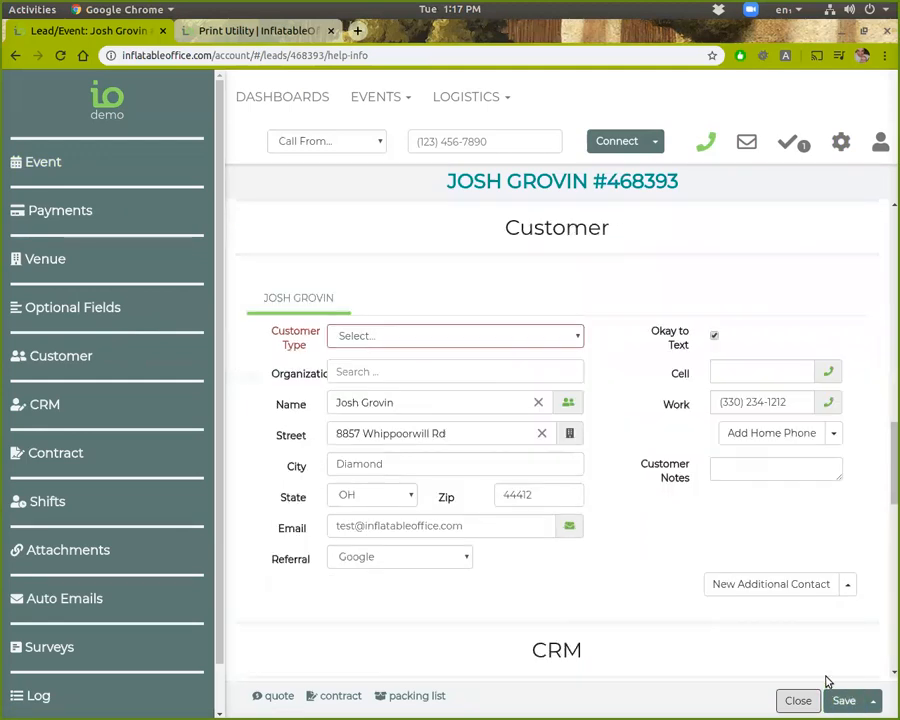
pyautogui.click(376, 341)
pyautogui.click(382, 365)
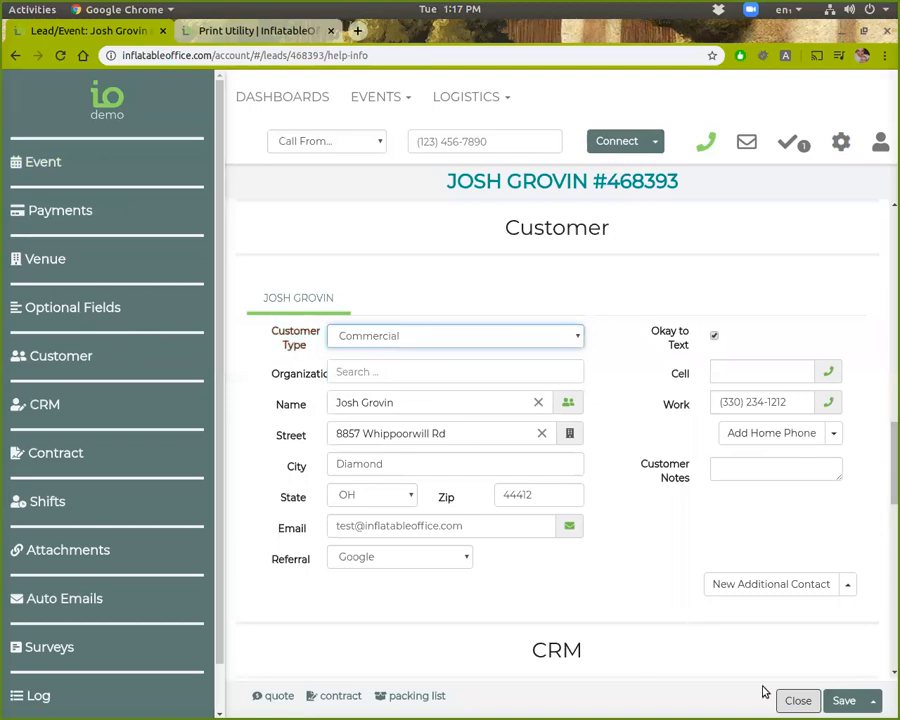
pyautogui.click(840, 695)
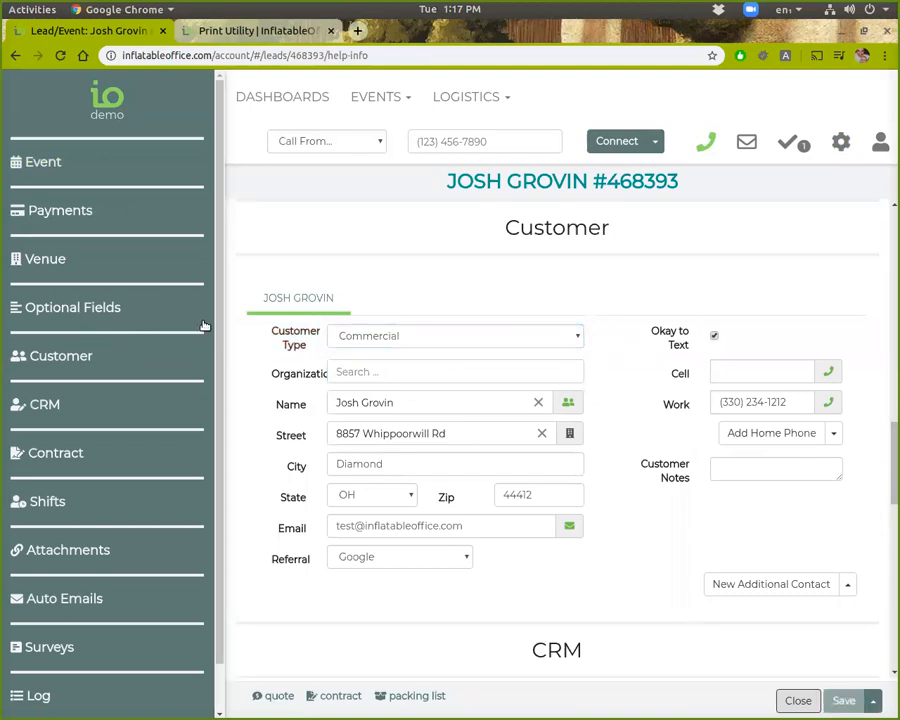
# - Check the Damage Waiver fee among the lead's event charges, along with the item prices and totals
pyautogui.click(62, 165)
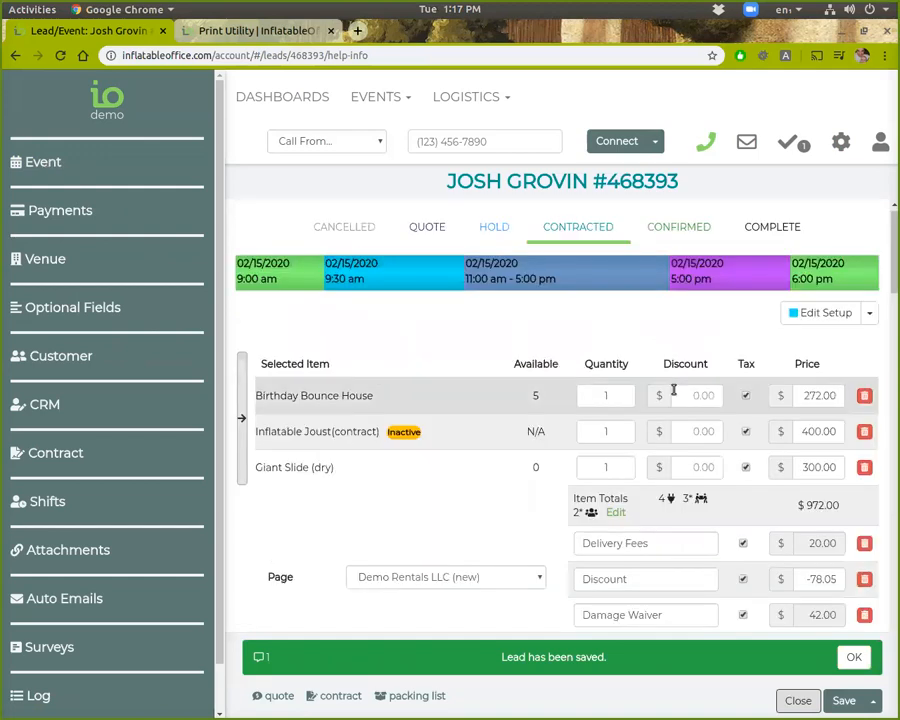
pyautogui.scroll(-3, 704, 432)
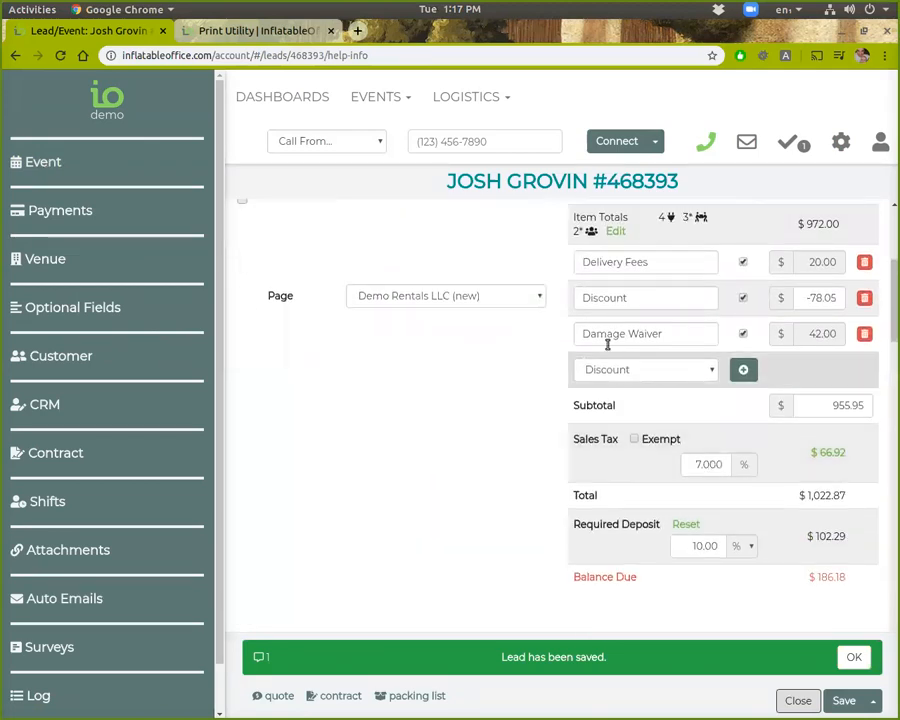
pyautogui.scroll(1, 775, 323)
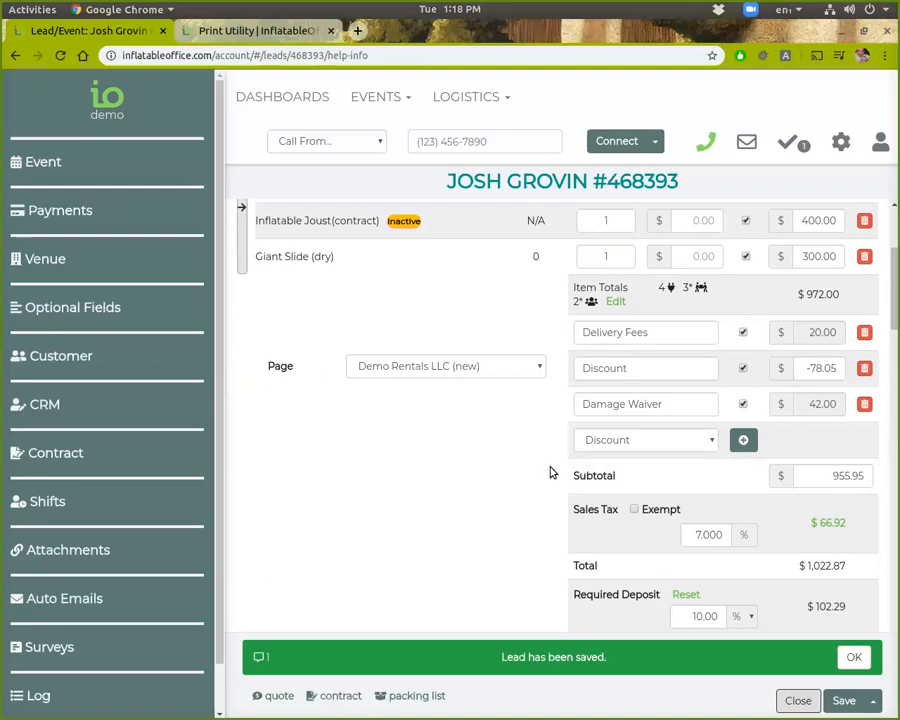
pyautogui.scroll(1, 549, 471)
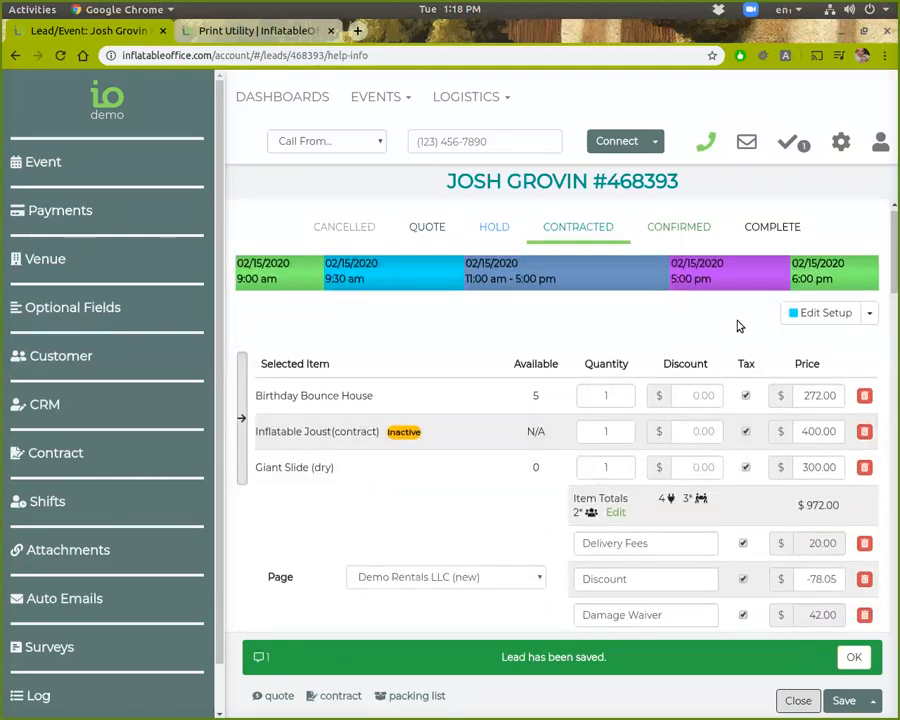
# - Go to the Email Center settings and filter the emails with the preset Type: Automatic
pyautogui.click(843, 150)
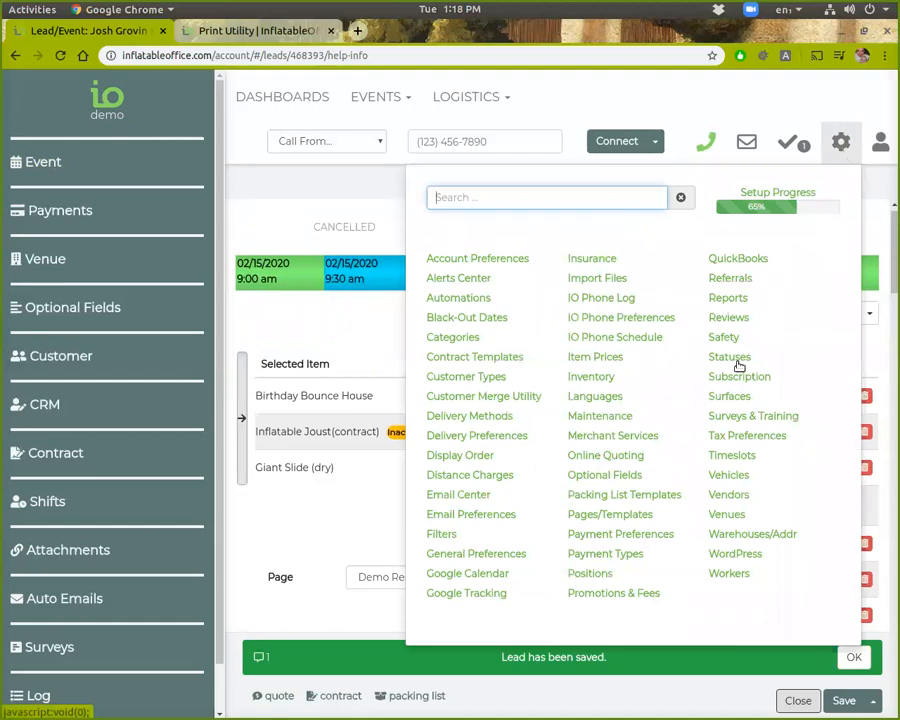
pyautogui.click(465, 498)
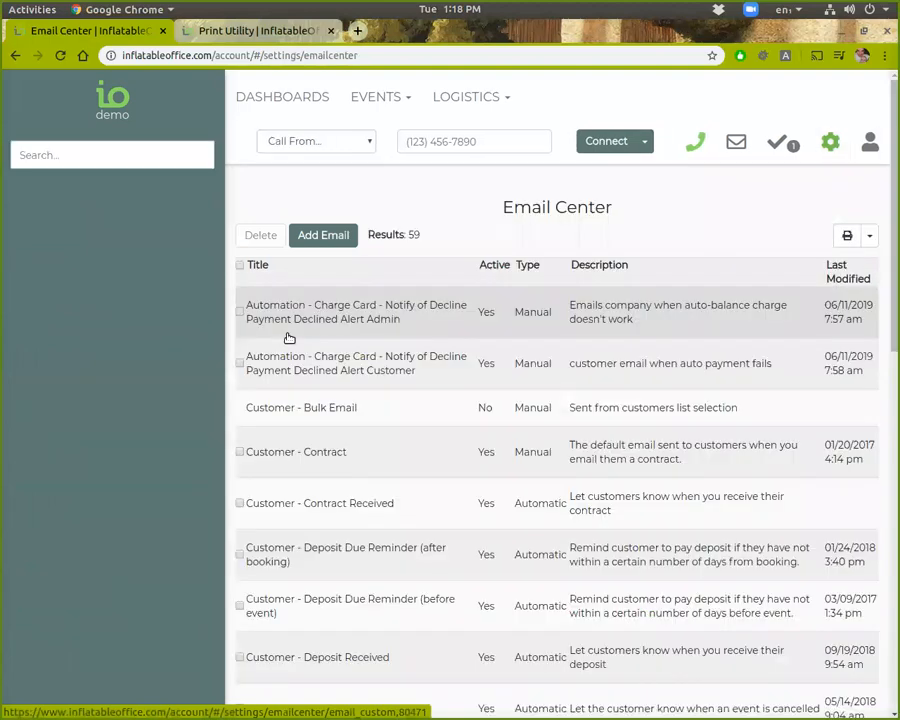
pyautogui.click(135, 159)
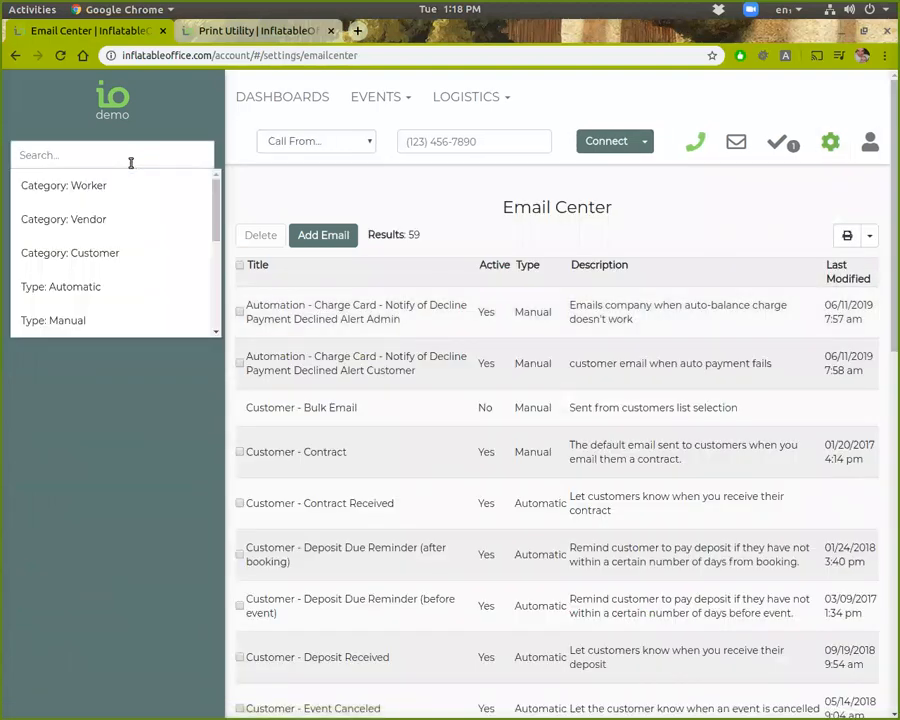
pyautogui.click(86, 287)
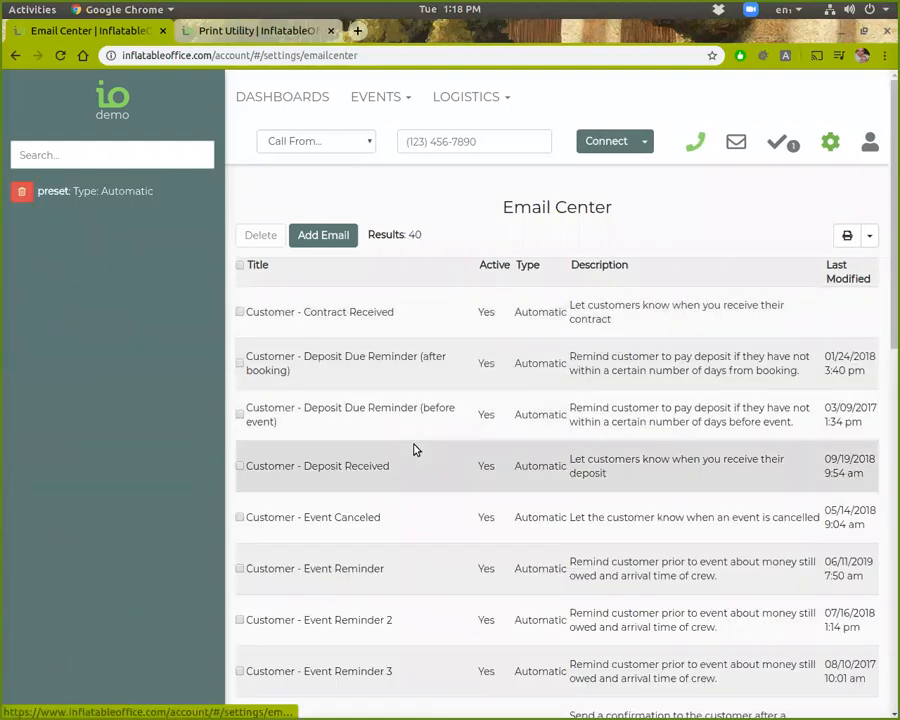
# - Look through the automatic emails and open Customer - Send Contract Reminder (after contract sent)
pyautogui.scroll(-3, 414, 451)
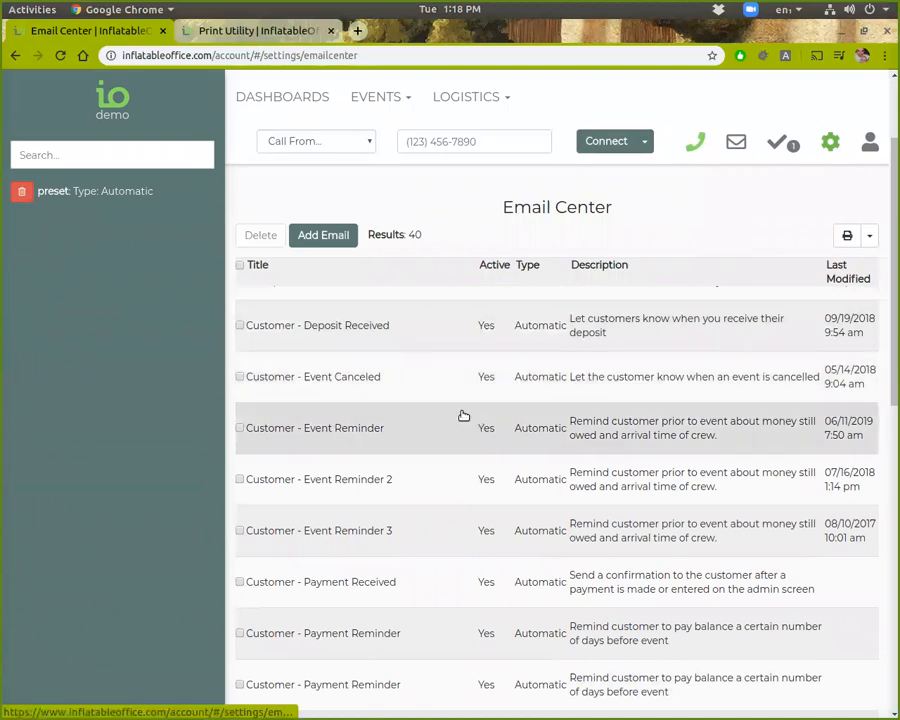
pyautogui.scroll(-2, 474, 444)
pyautogui.scroll(-7, 475, 466)
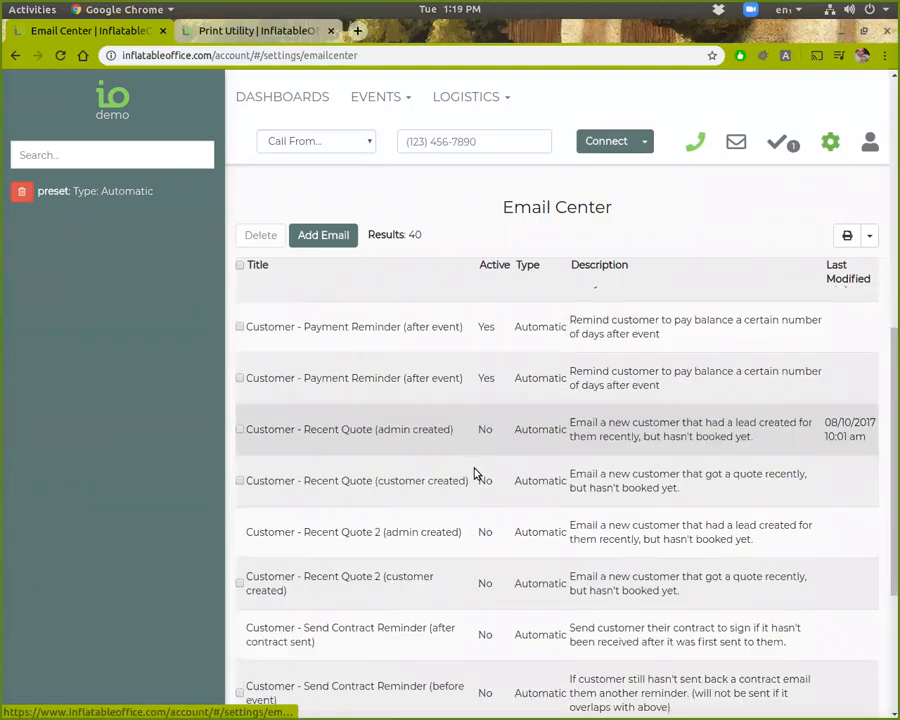
pyautogui.scroll(-1, 478, 490)
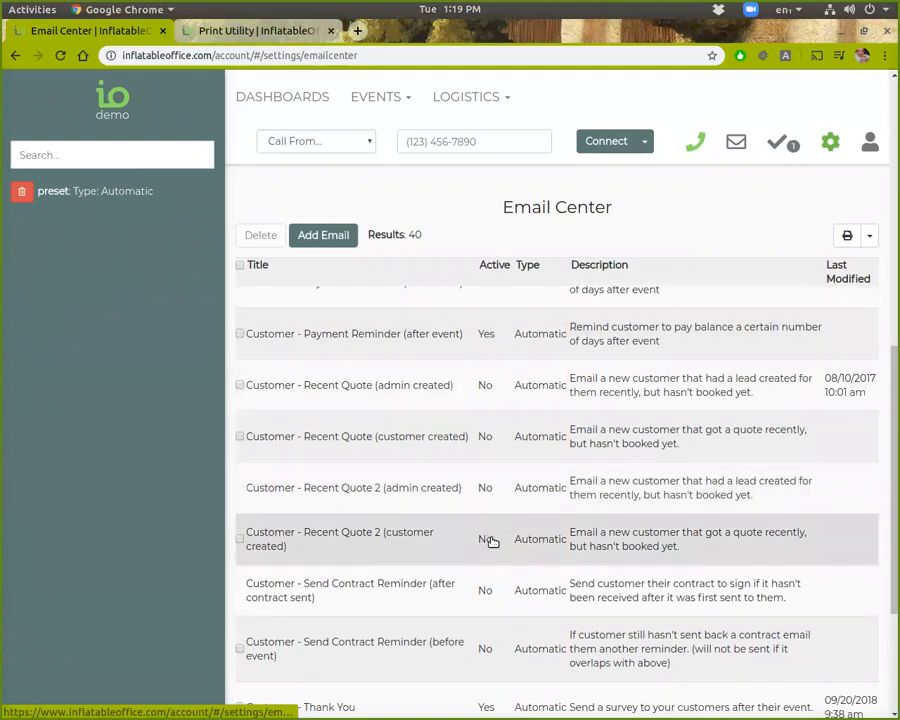
pyautogui.scroll(-2, 488, 536)
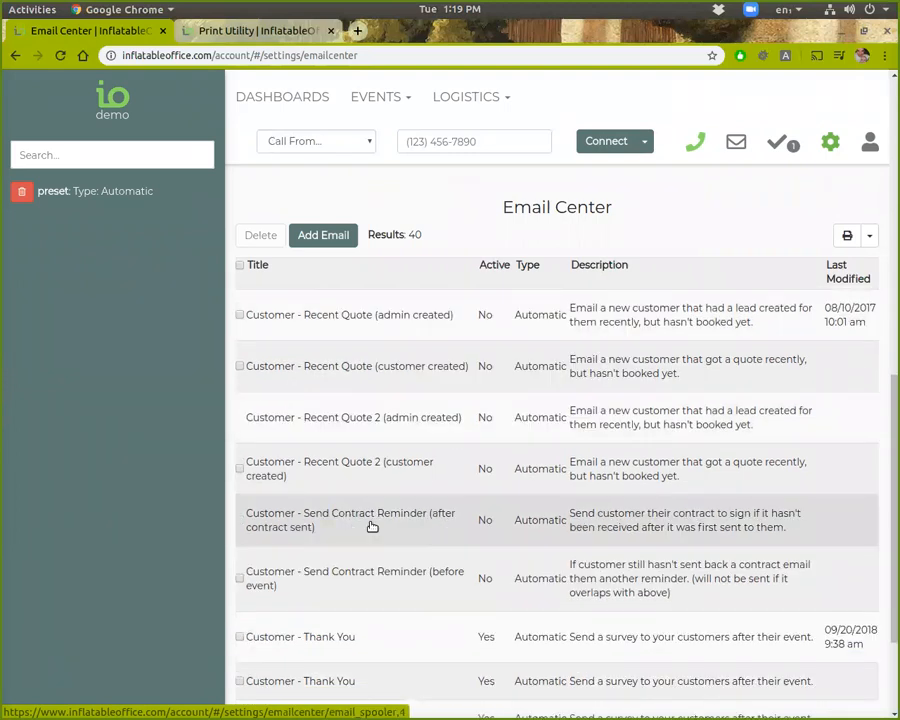
pyautogui.click(445, 530)
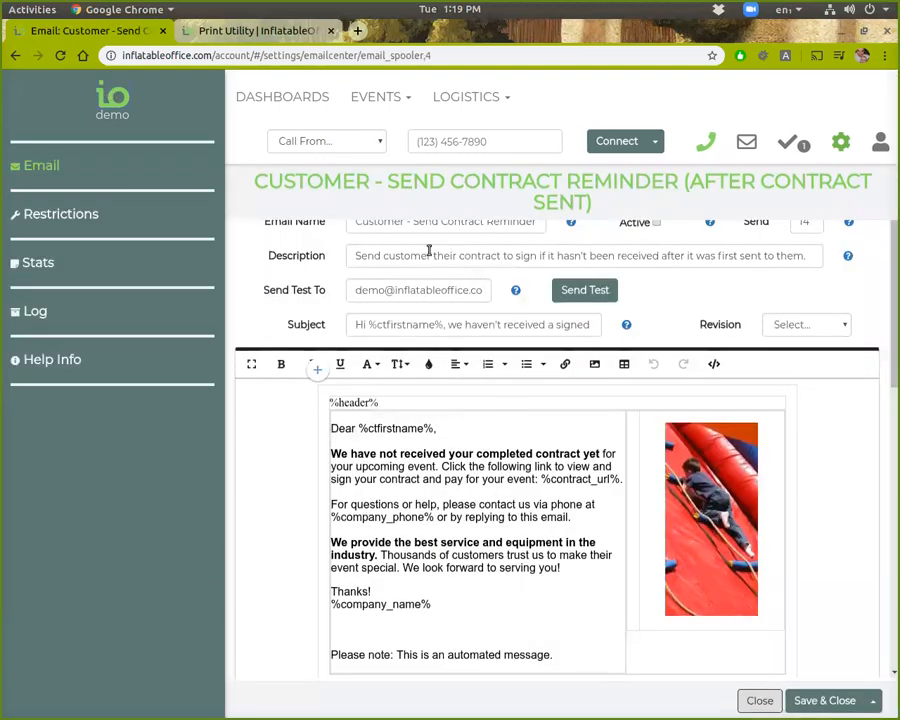
# - Make the contract reminder active with a Send value of 5, view the save options, and close the email without saving
pyautogui.click(580, 223)
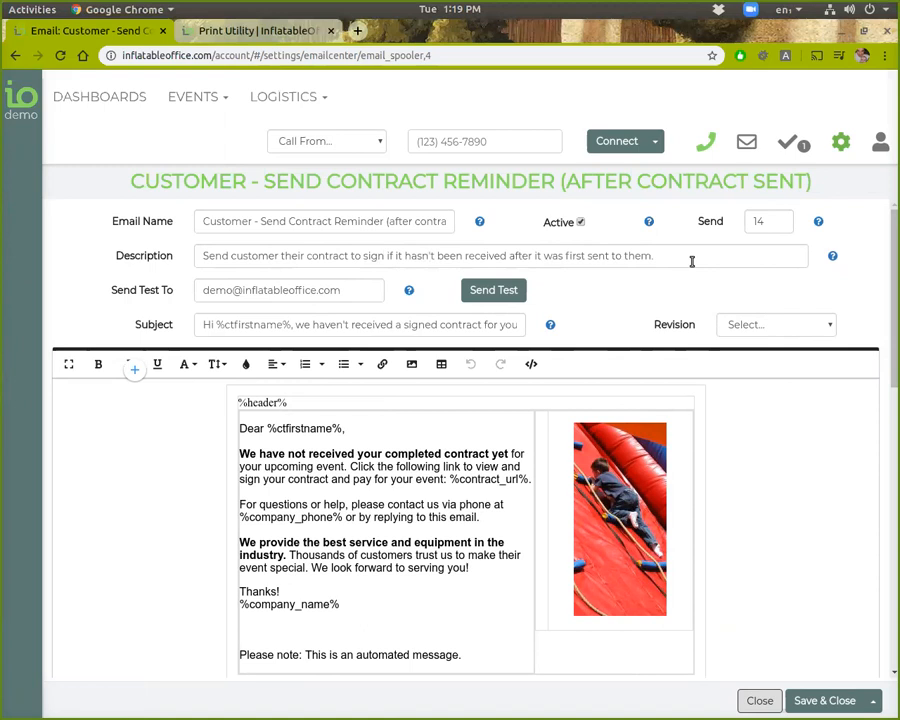
pyautogui.click(769, 222)
pyautogui.hotkey('ctrl', 'a')
pyautogui.write('5')
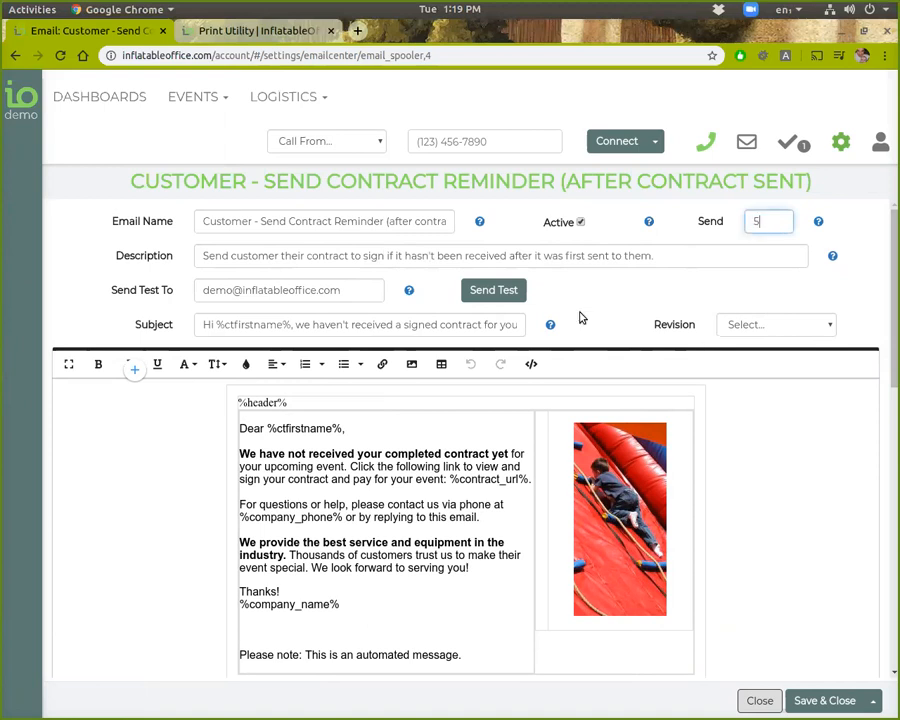
pyautogui.click(877, 699)
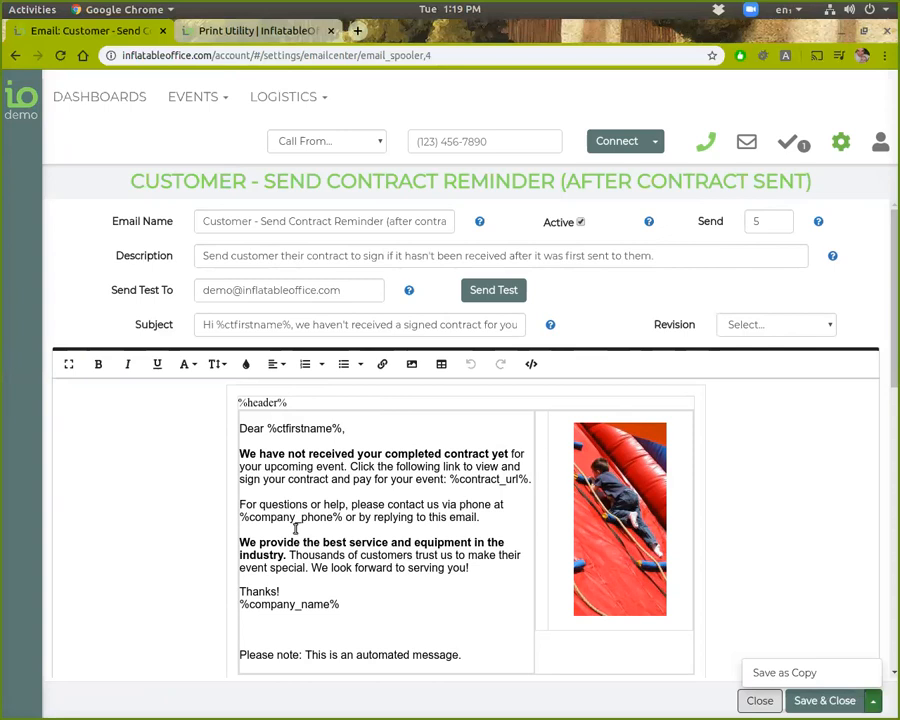
pyautogui.click(345, 527)
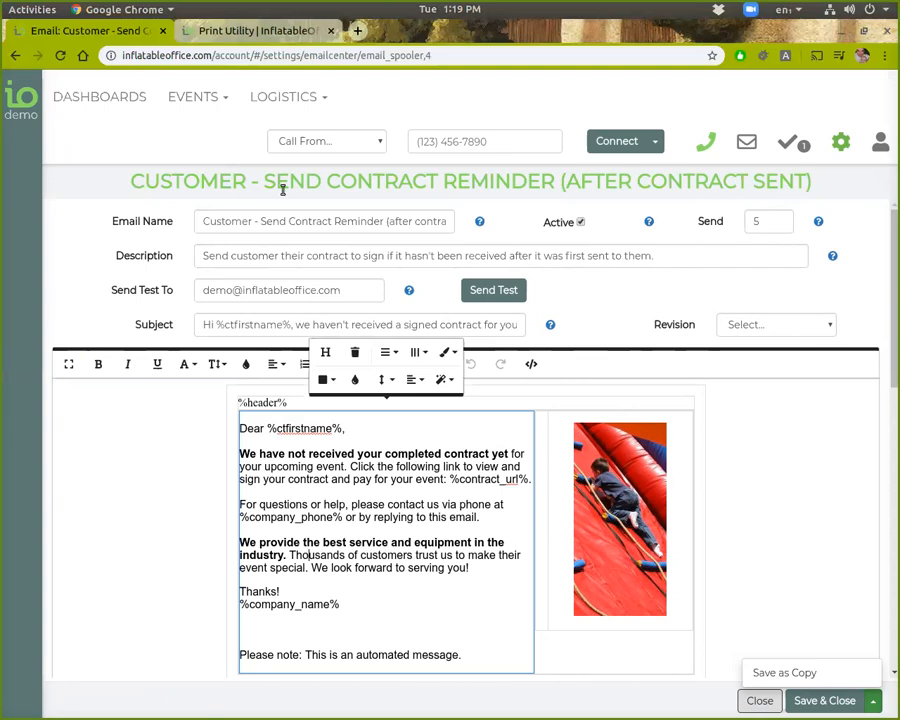
pyautogui.click(766, 703)
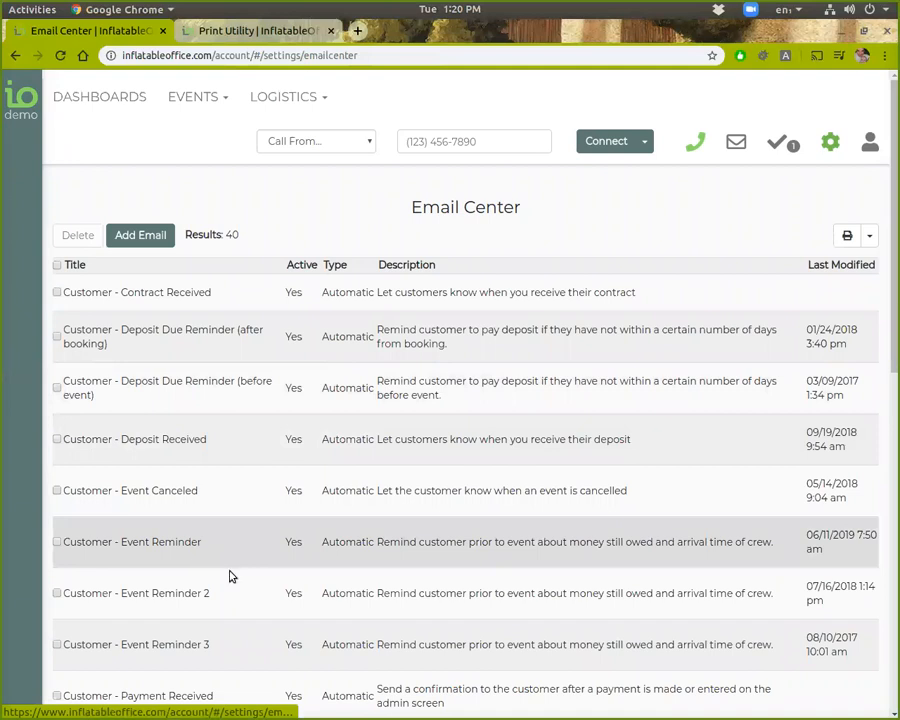
# - Open the Customer - Event Reminder email and go to its restrictions
pyautogui.scroll(-1, 229, 576)
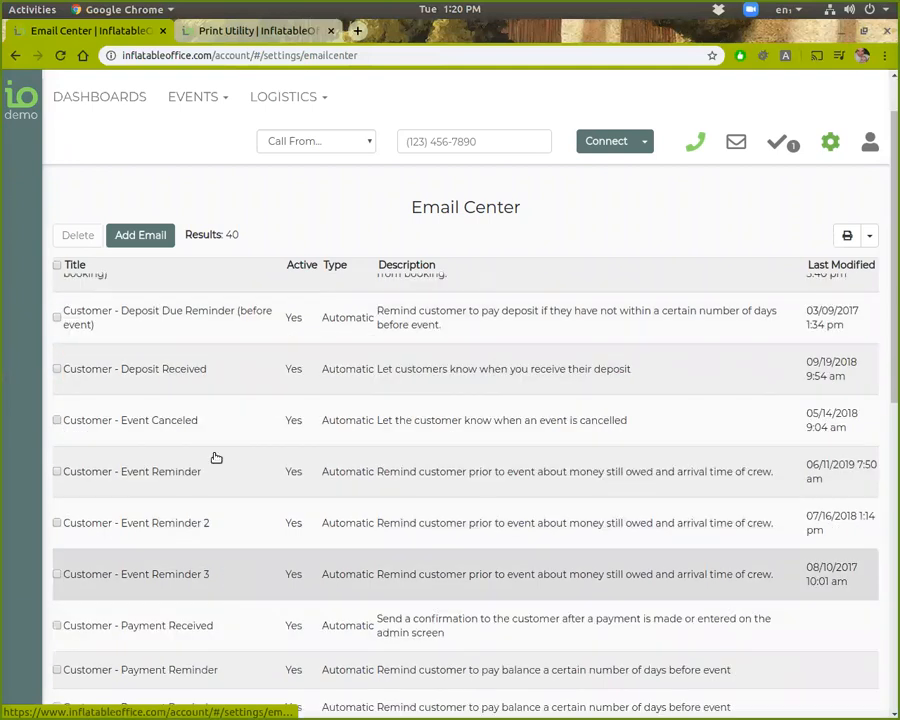
pyautogui.scroll(1, 216, 457)
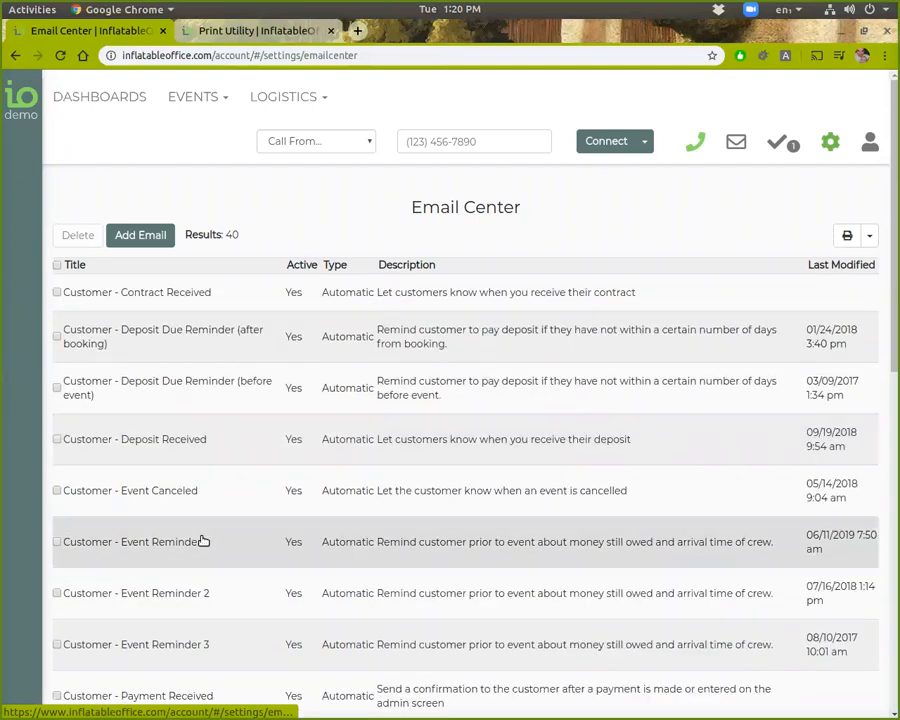
pyautogui.click(202, 541)
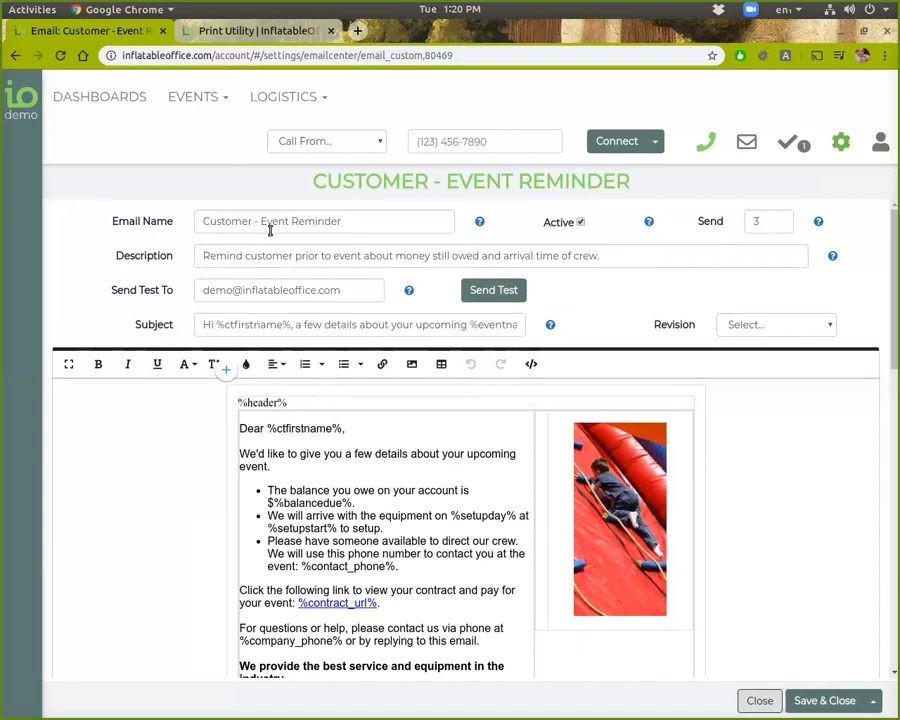
pyautogui.click(397, 566)
pyautogui.click(22, 97)
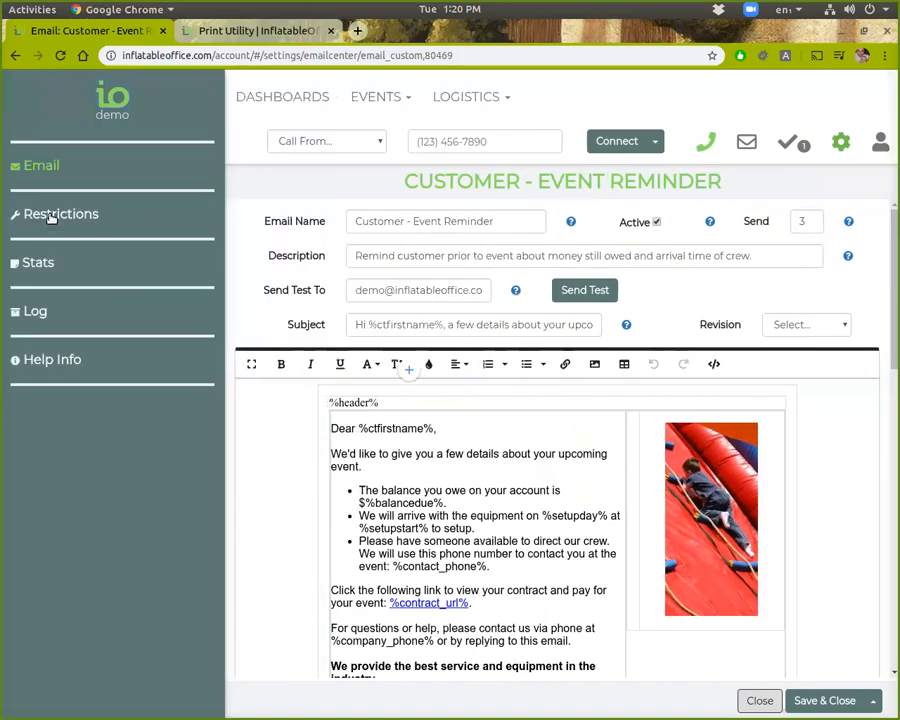
pyautogui.click(50, 216)
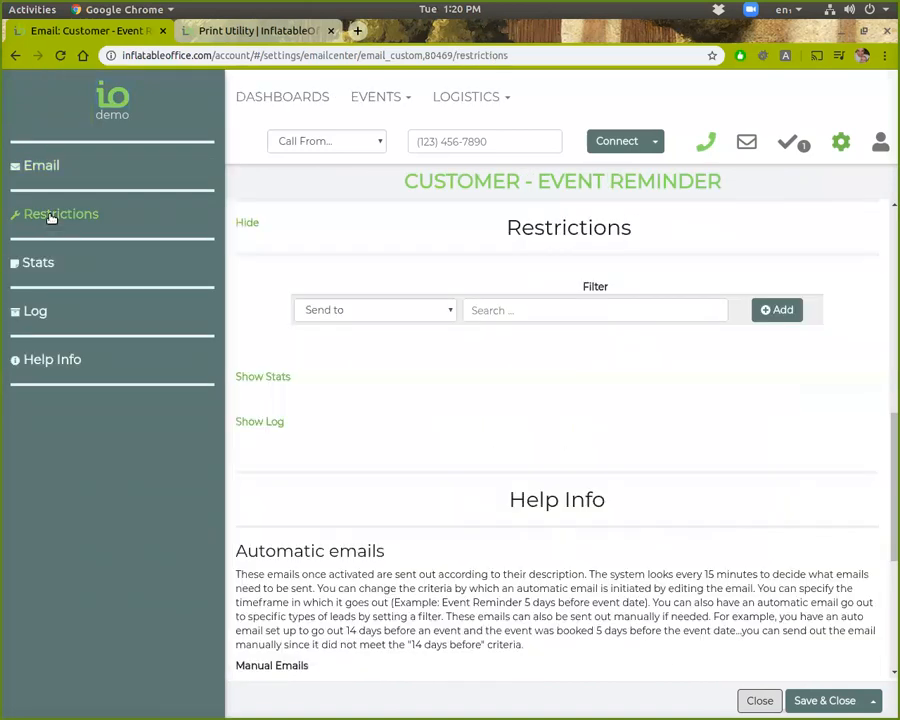
# - Examine the filters available for the event reminder's Send to restriction and review the message body
pyautogui.click(524, 314)
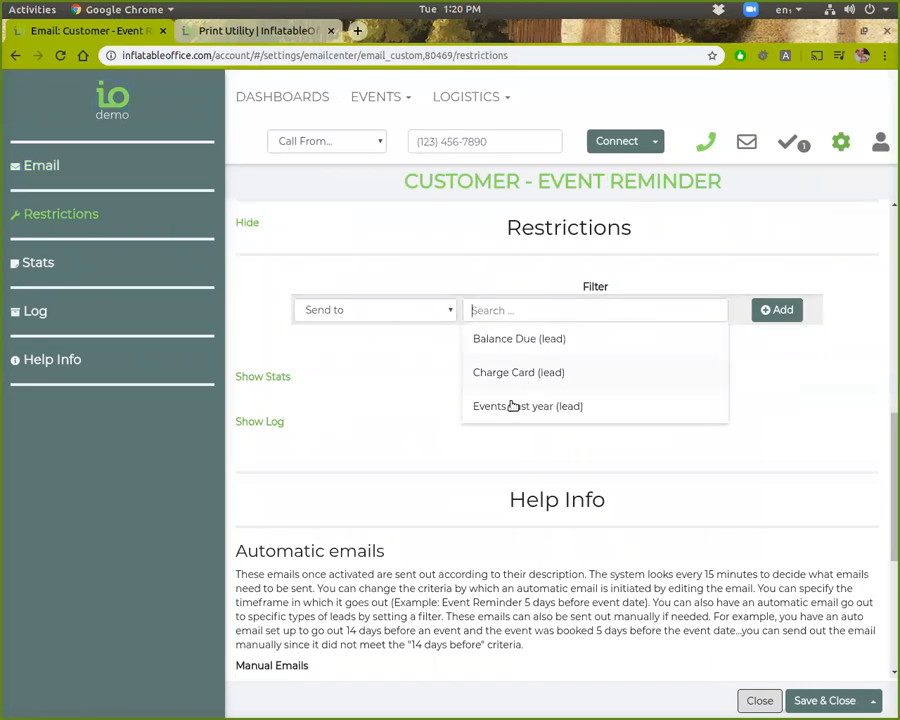
pyautogui.click(539, 366)
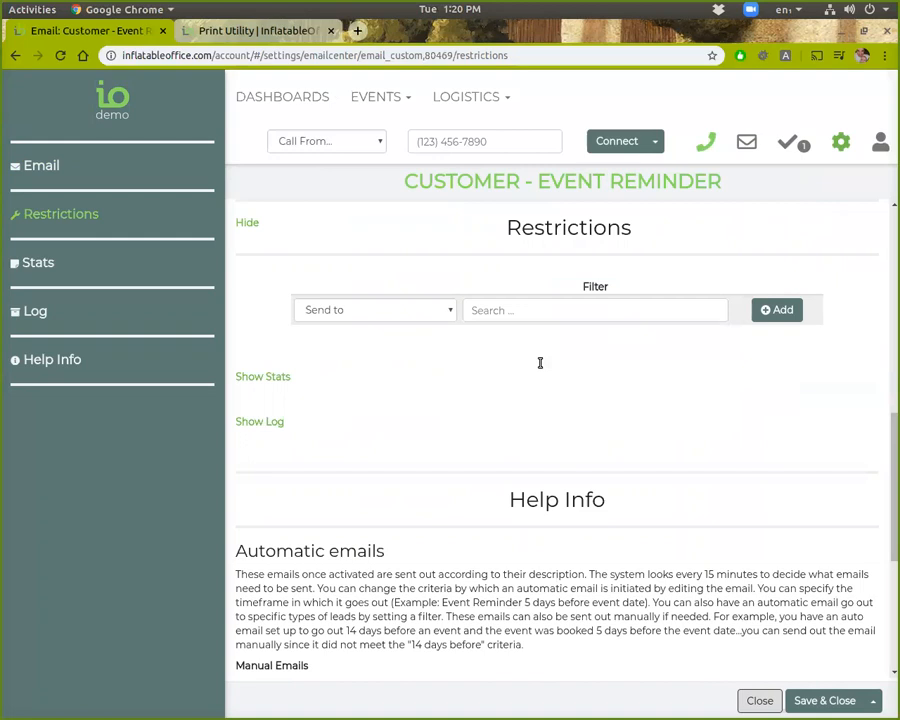
pyautogui.scroll(1, 540, 363)
pyautogui.scroll(1, 534, 370)
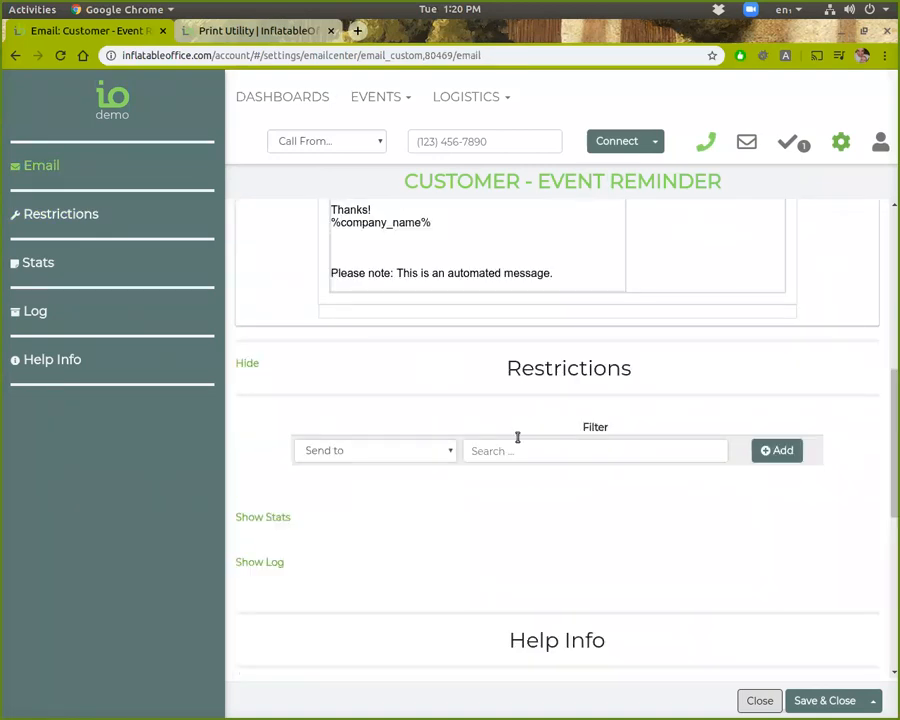
pyautogui.scroll(2, 517, 436)
pyautogui.scroll(1, 499, 484)
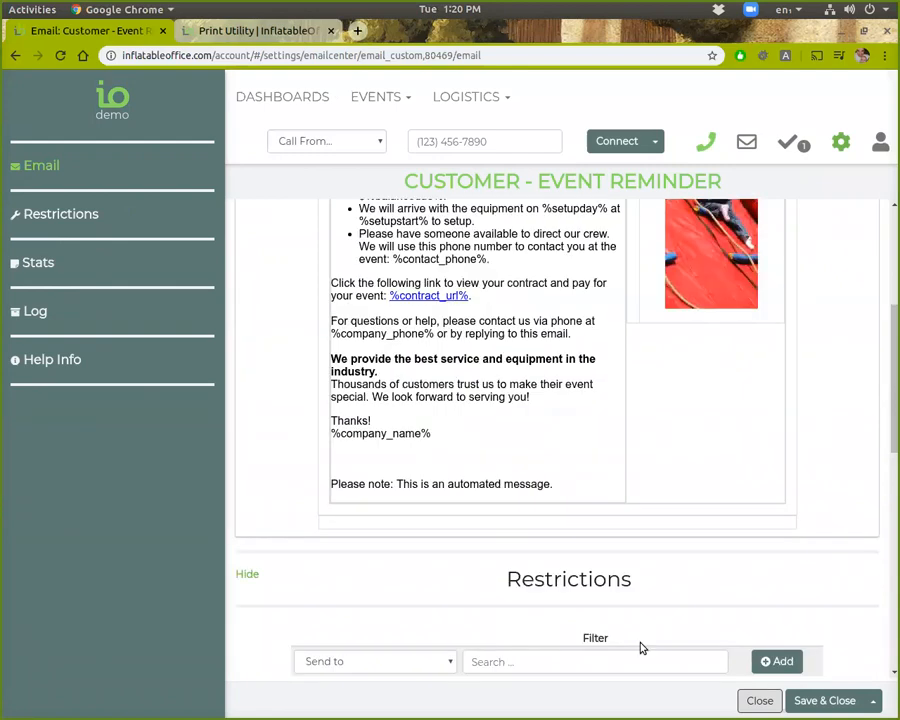
pyautogui.scroll(1, 720, 688)
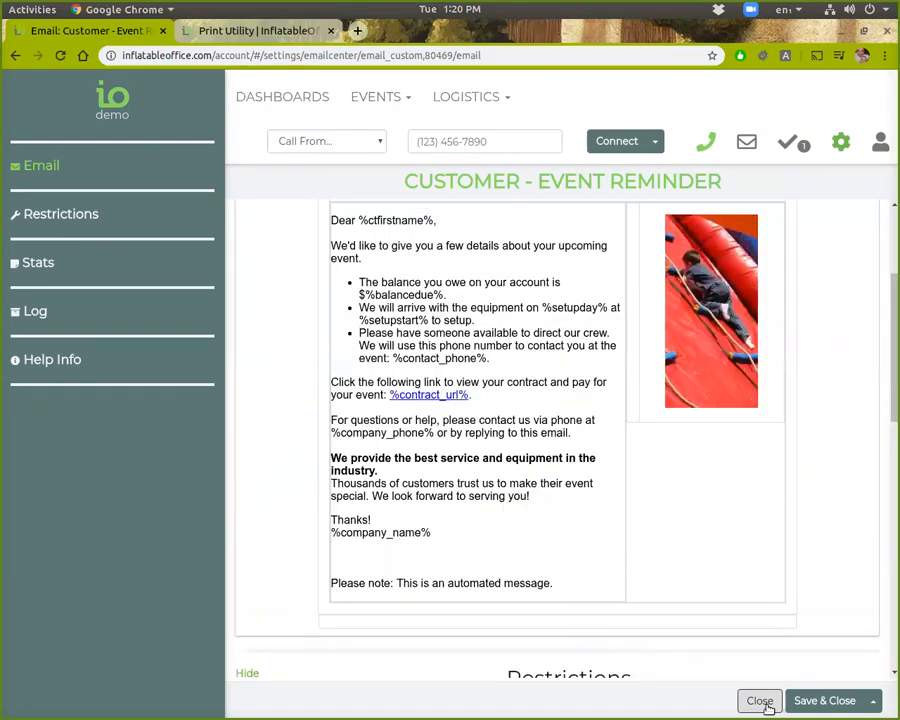
# - Close the event reminder email without saving and start a new message addressed to an existing customer
pyautogui.scroll(1, 765, 706)
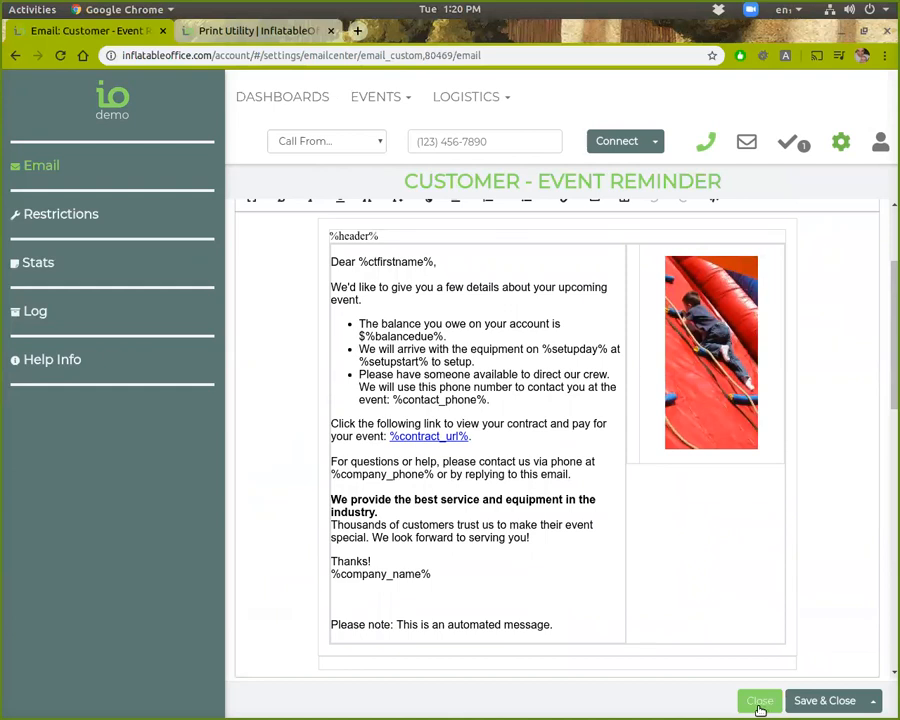
pyautogui.click(761, 701)
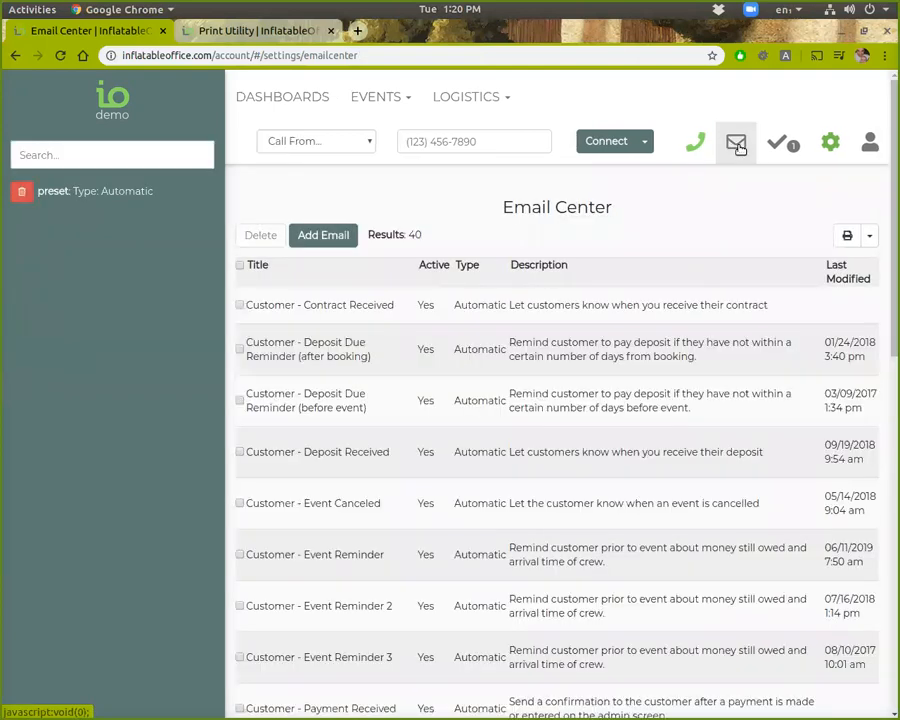
pyautogui.click(739, 147)
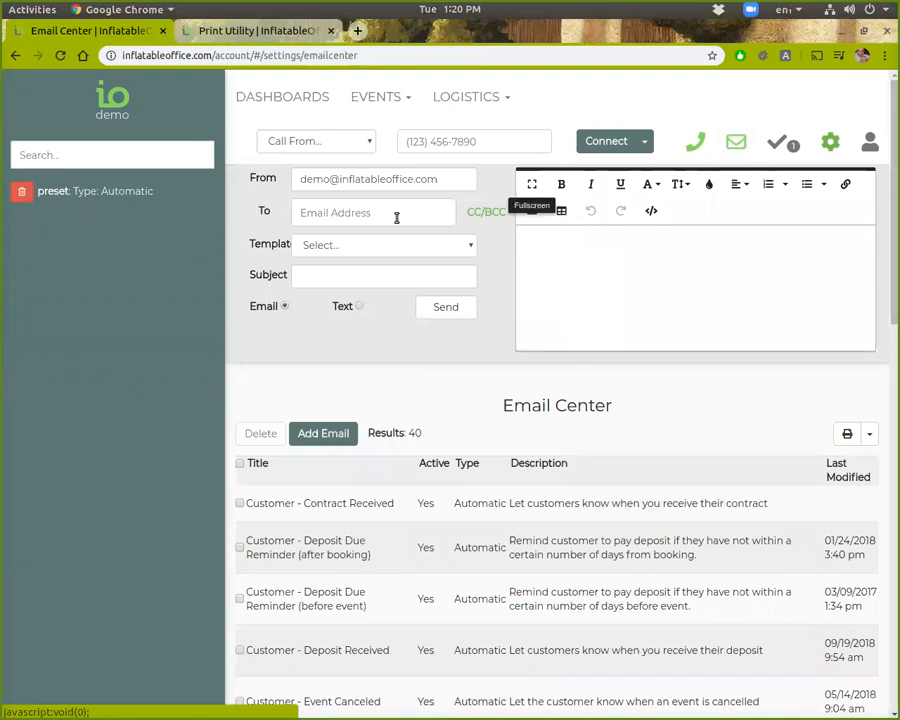
pyautogui.click(373, 216)
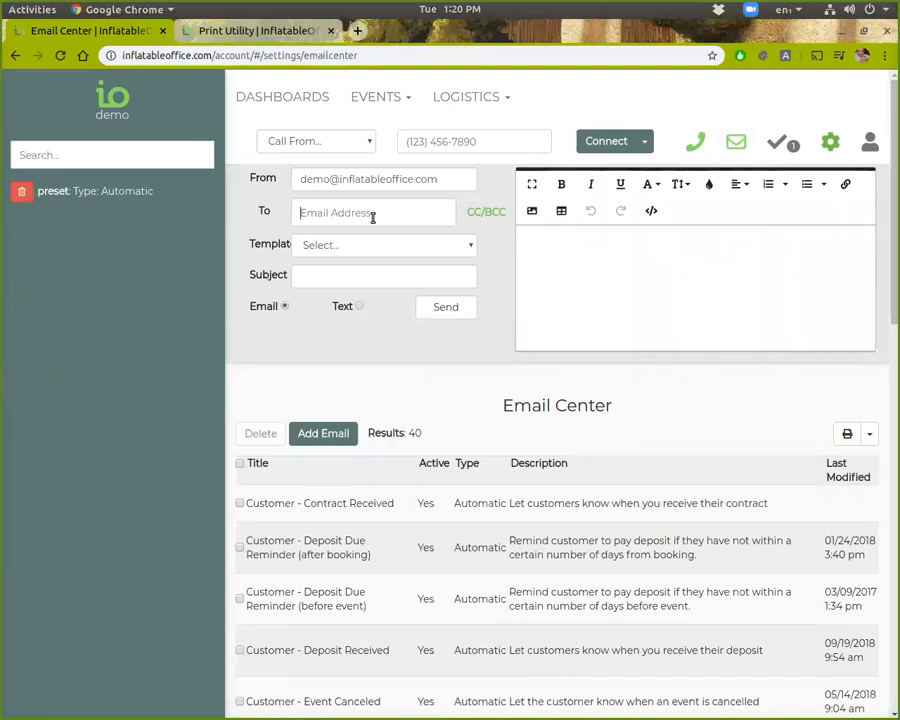
pyautogui.write('win')
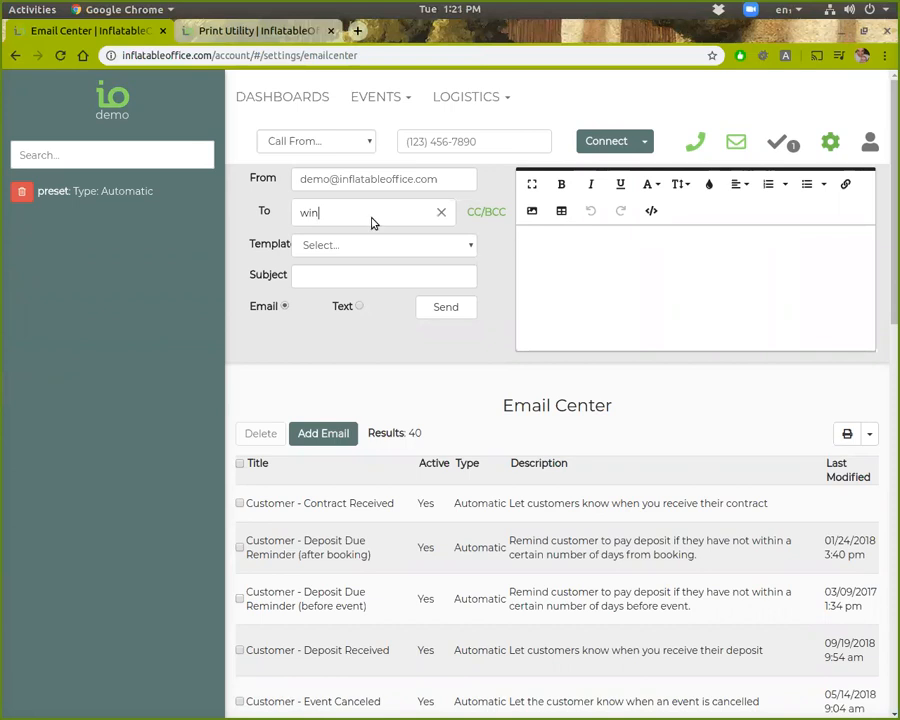
pyautogui.write('b')
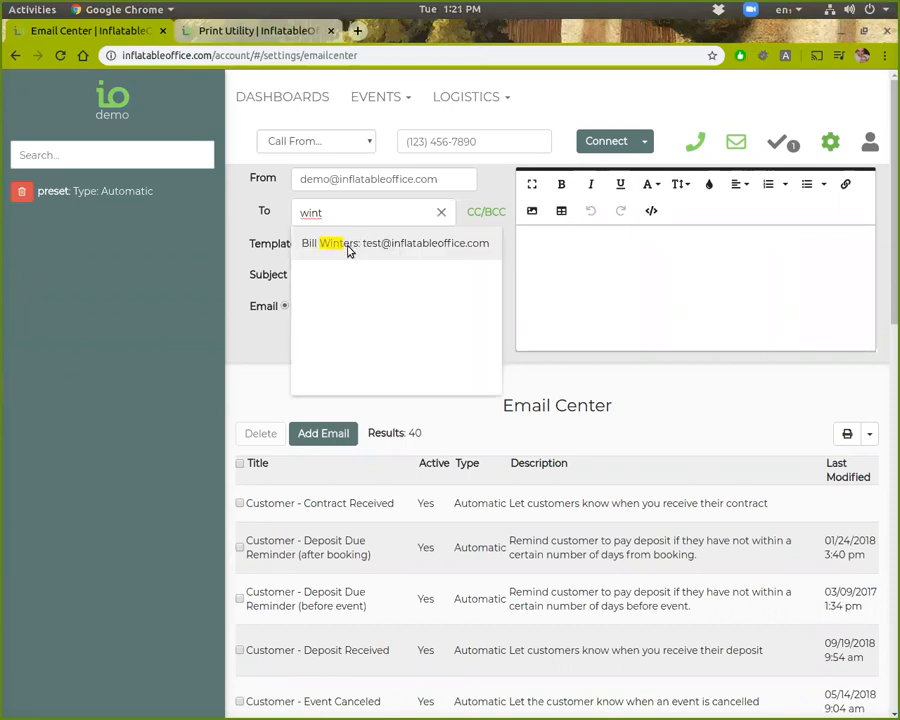
pyautogui.click(350, 245)
pyautogui.click(349, 250)
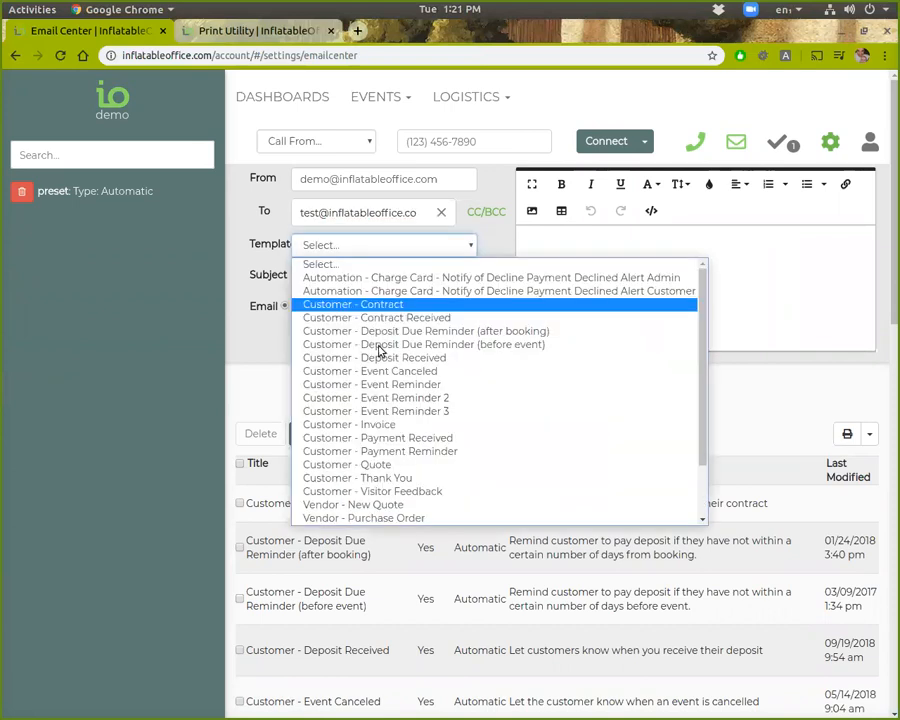
# - Preview the Customer - Contract and Customer - Contract Received templates in the new message
pyautogui.scroll(-2, 380, 358)
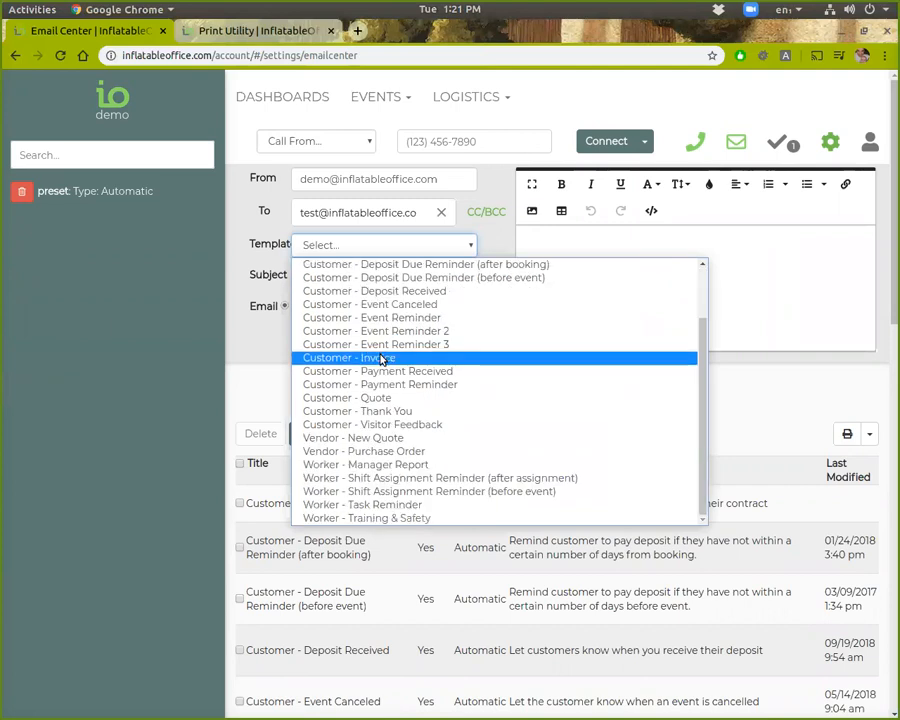
pyautogui.scroll(2, 385, 350)
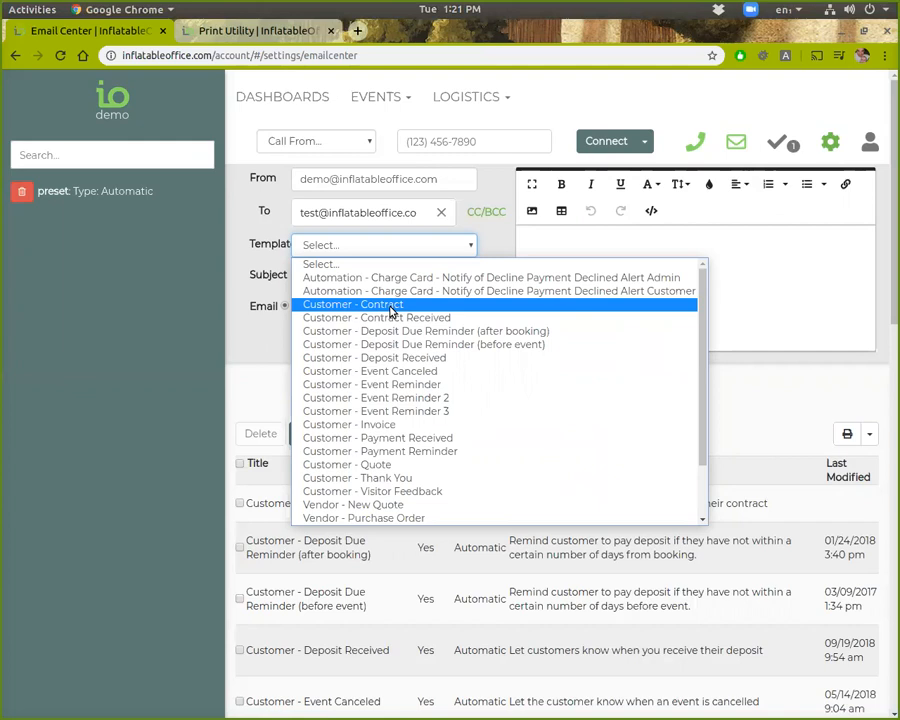
pyautogui.click(390, 306)
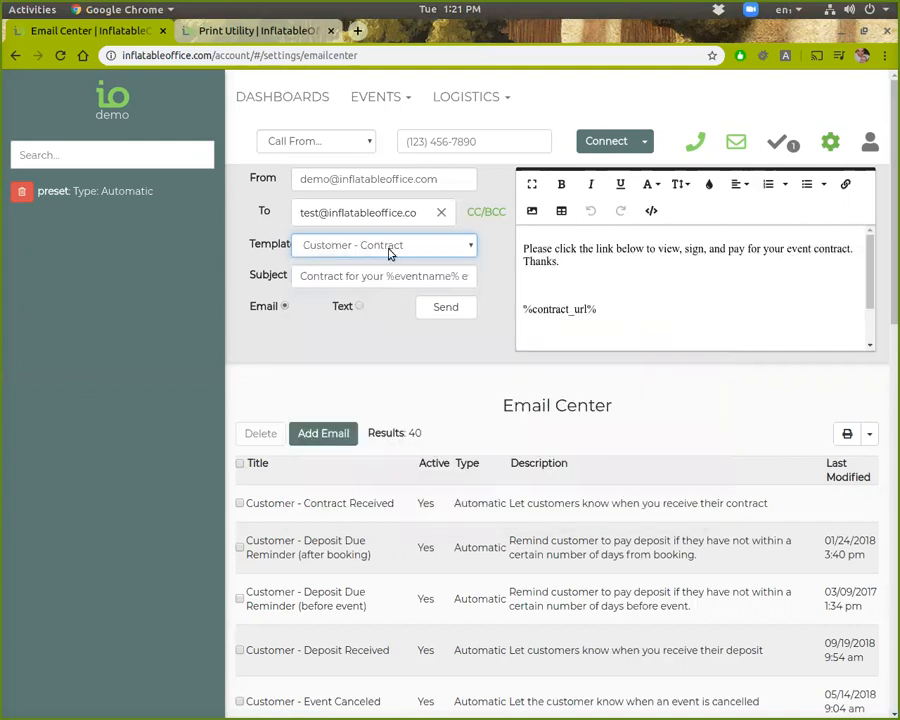
pyautogui.click(387, 250)
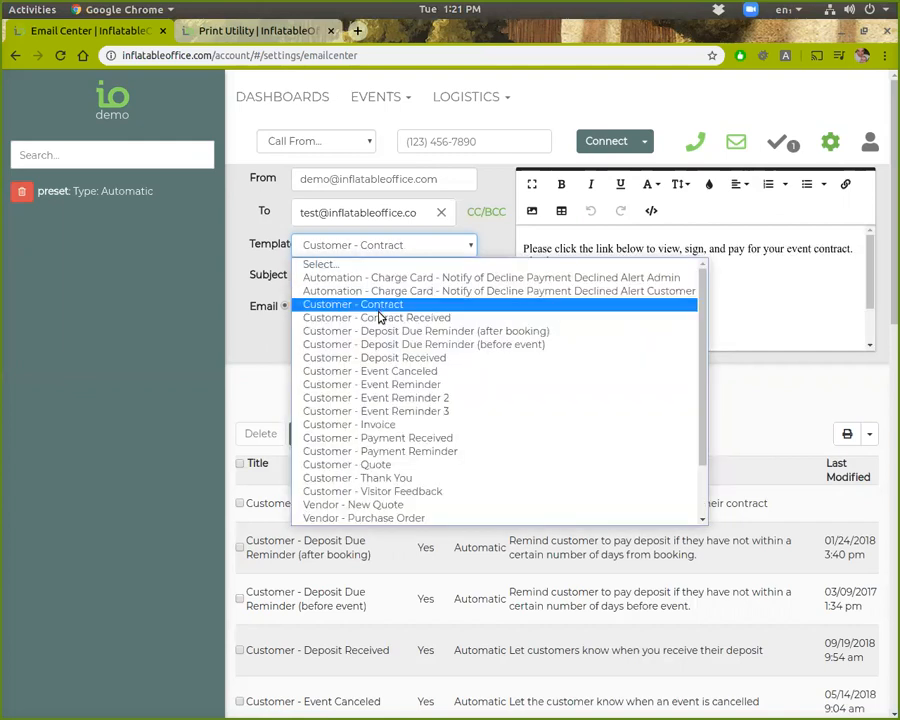
pyautogui.click(536, 315)
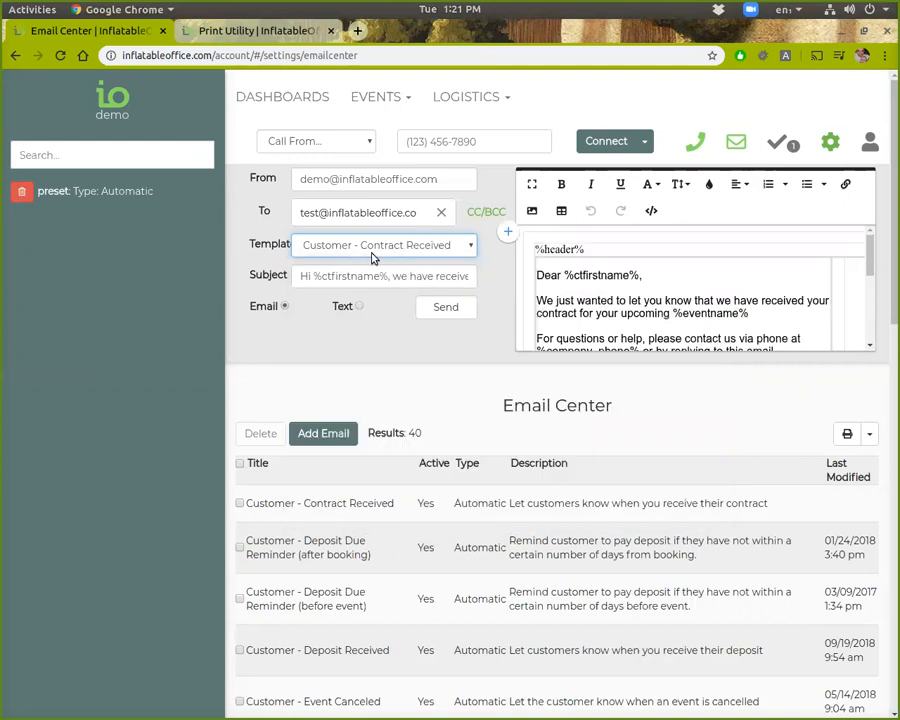
# - Load the Customer - Invoice template into the message and review its merge fields
pyautogui.click(375, 252)
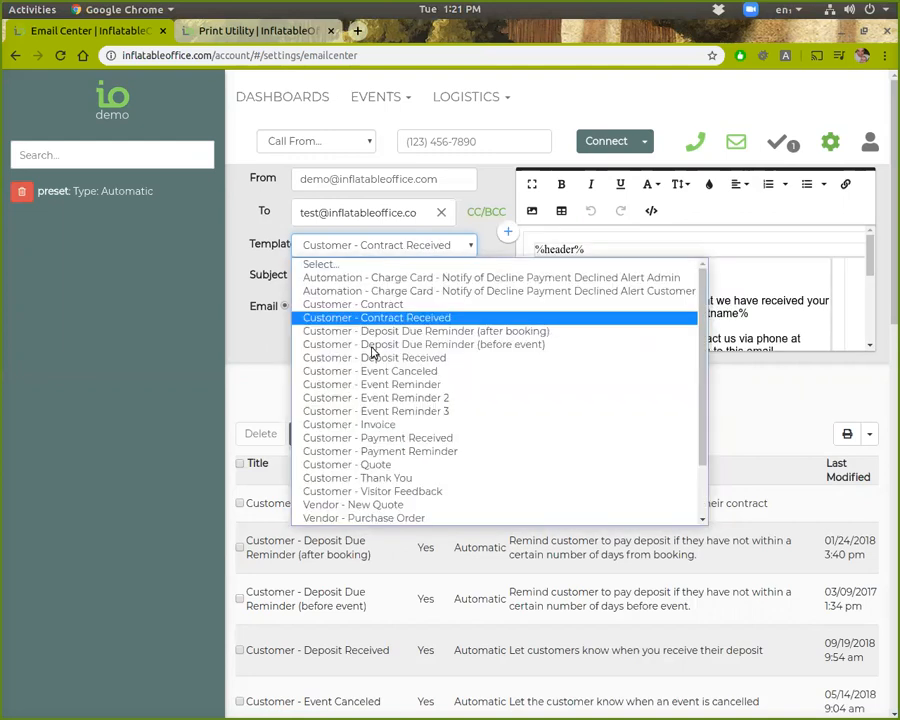
pyautogui.press('Down')
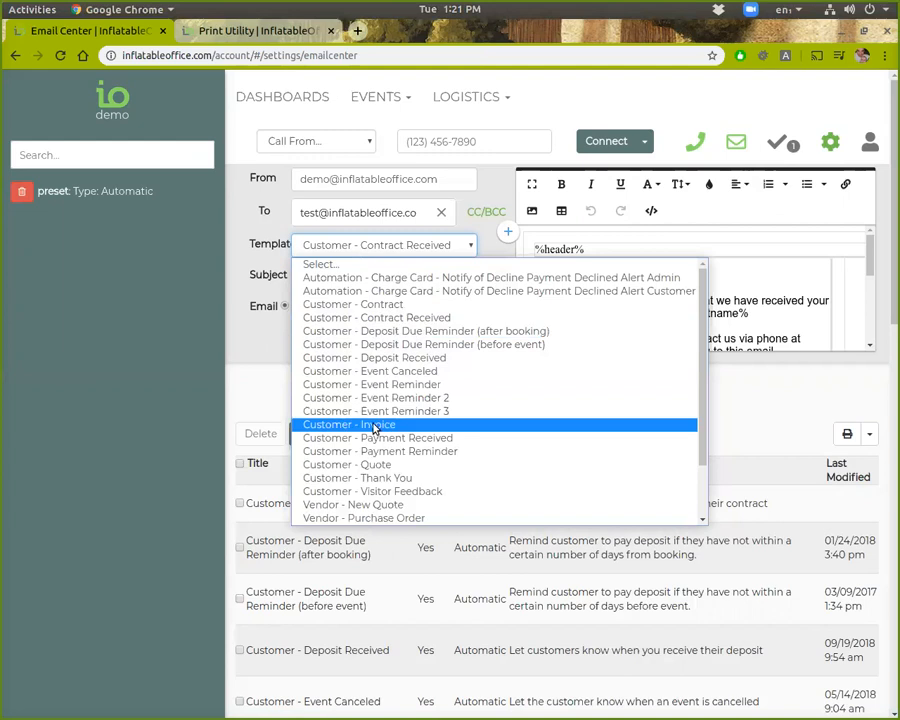
pyautogui.press('Return')
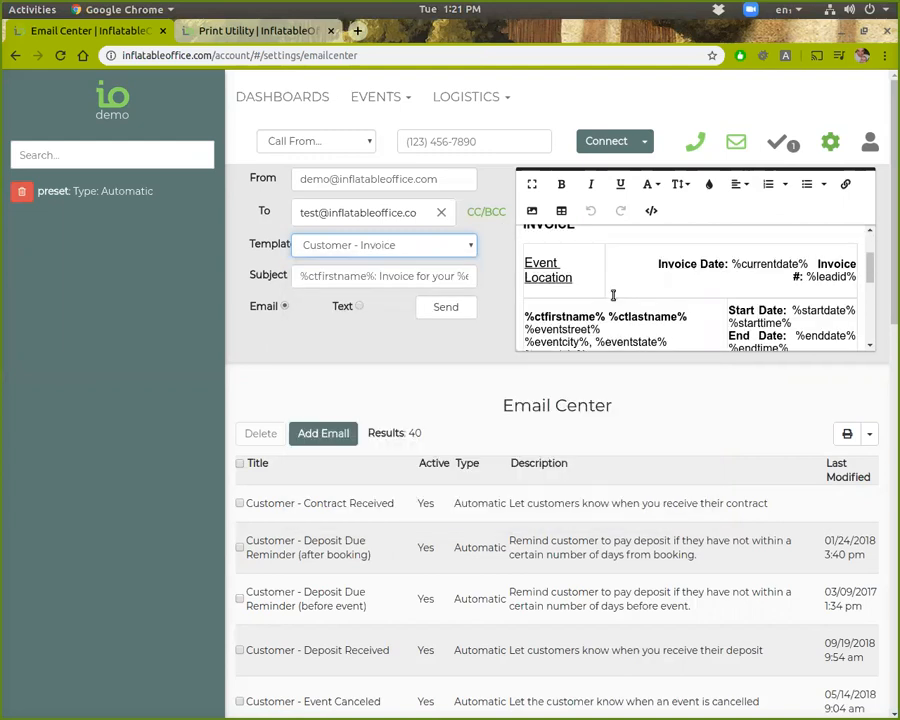
pyautogui.scroll(2, 590, 285)
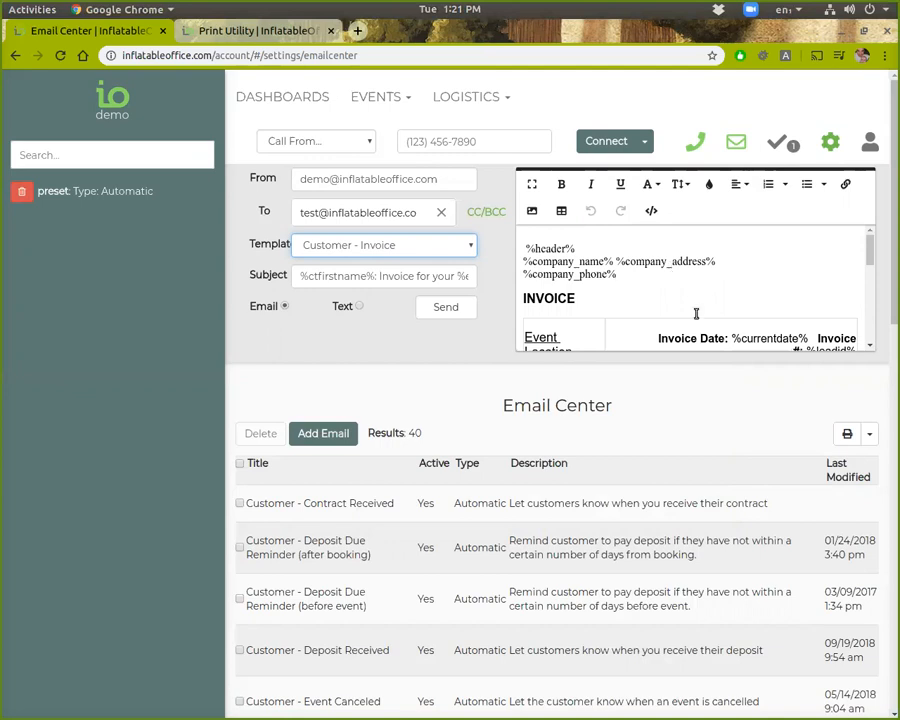
pyautogui.scroll(-2, 696, 314)
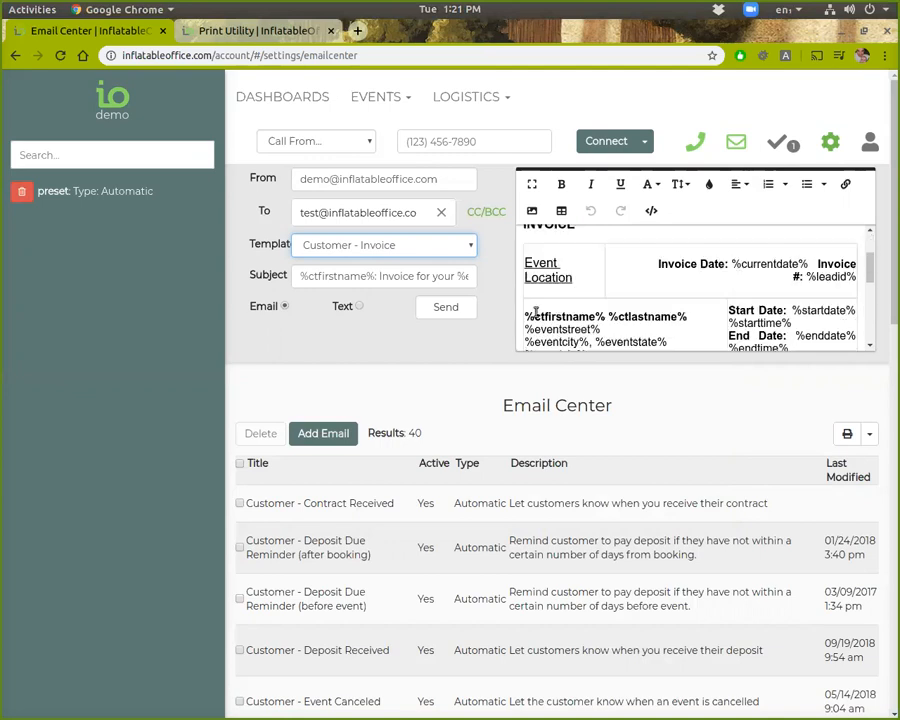
pyautogui.scroll(1, 580, 310)
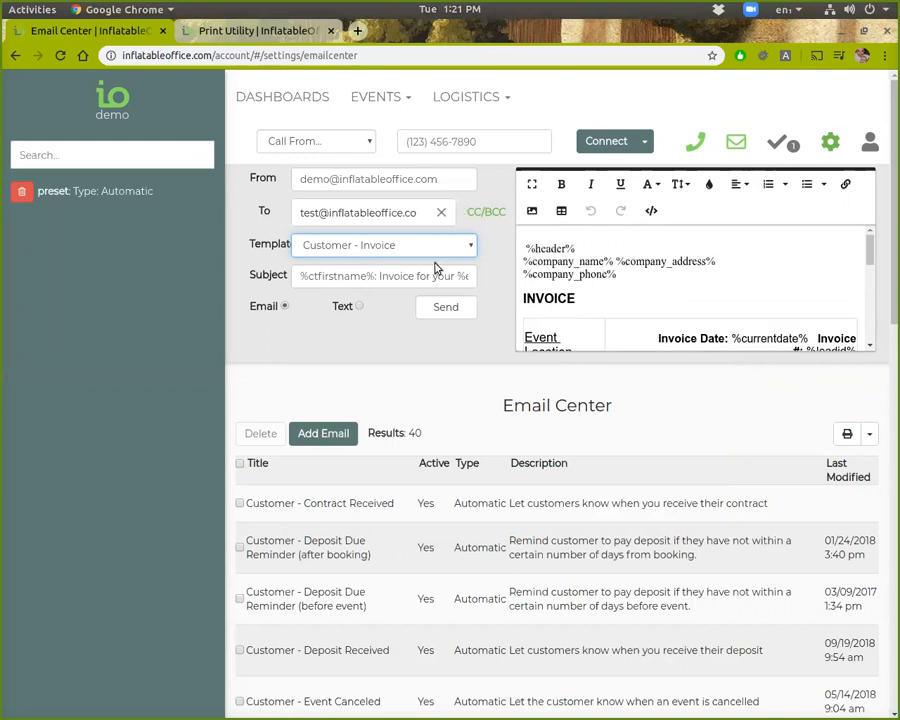
# - Leave the unsent message and open the contracted event dated 02/15/2020
pyautogui.click(737, 148)
pyautogui.click(737, 148)
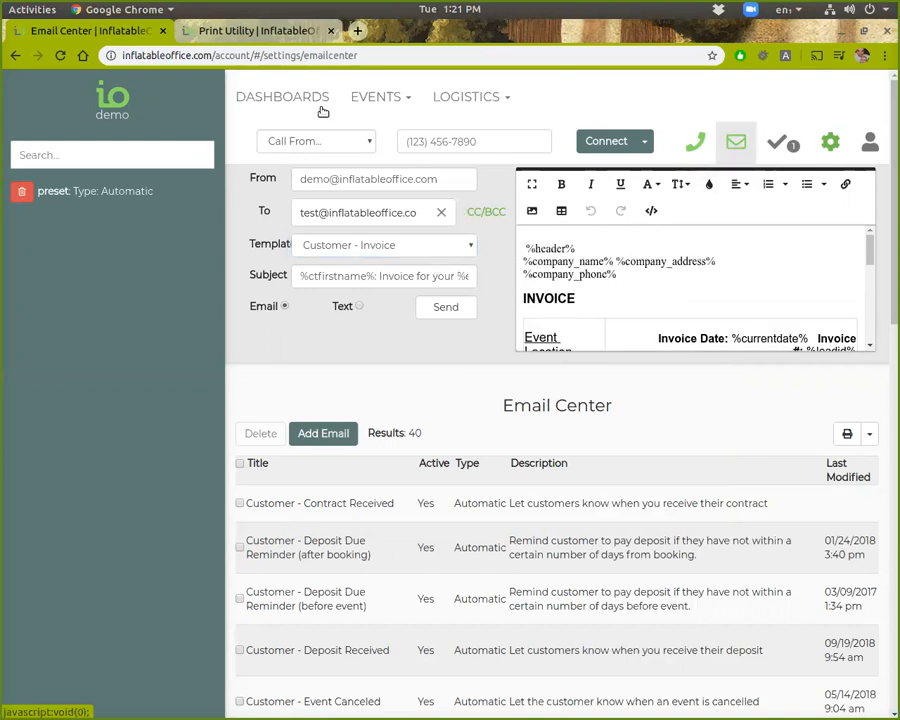
pyautogui.click(380, 96)
pyautogui.click(362, 136)
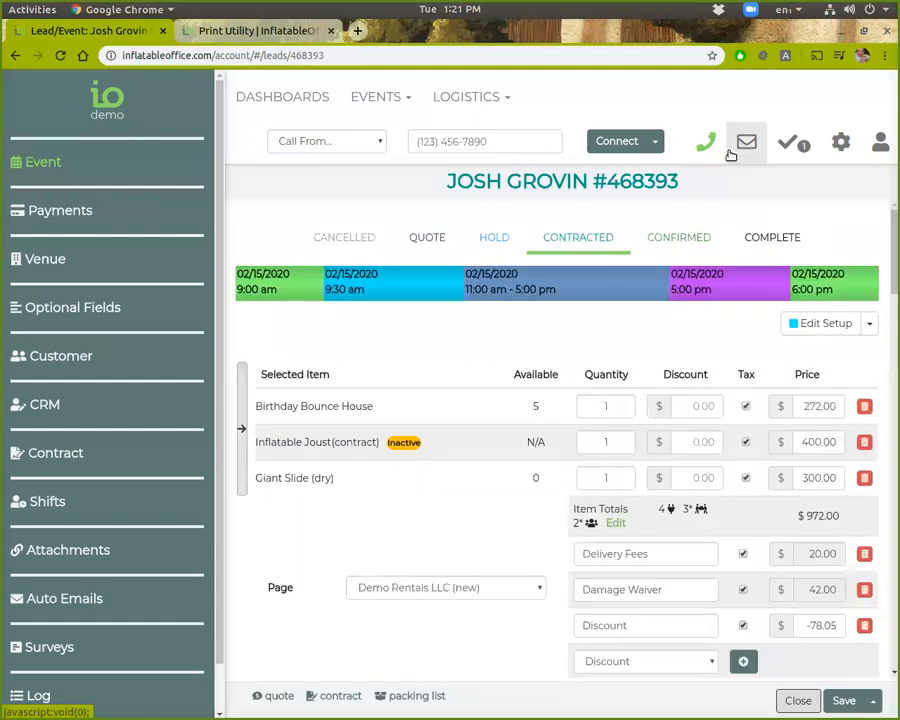
# - Preview the Customer - Contract template in an email from this event, and close the email form without sending
pyautogui.click(742, 146)
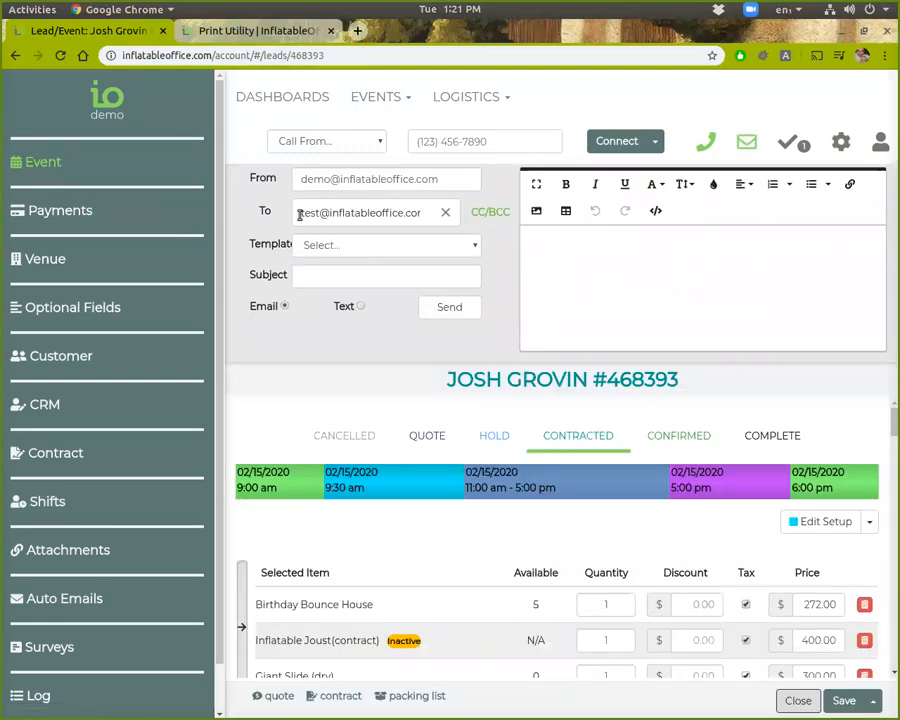
pyautogui.click(362, 244)
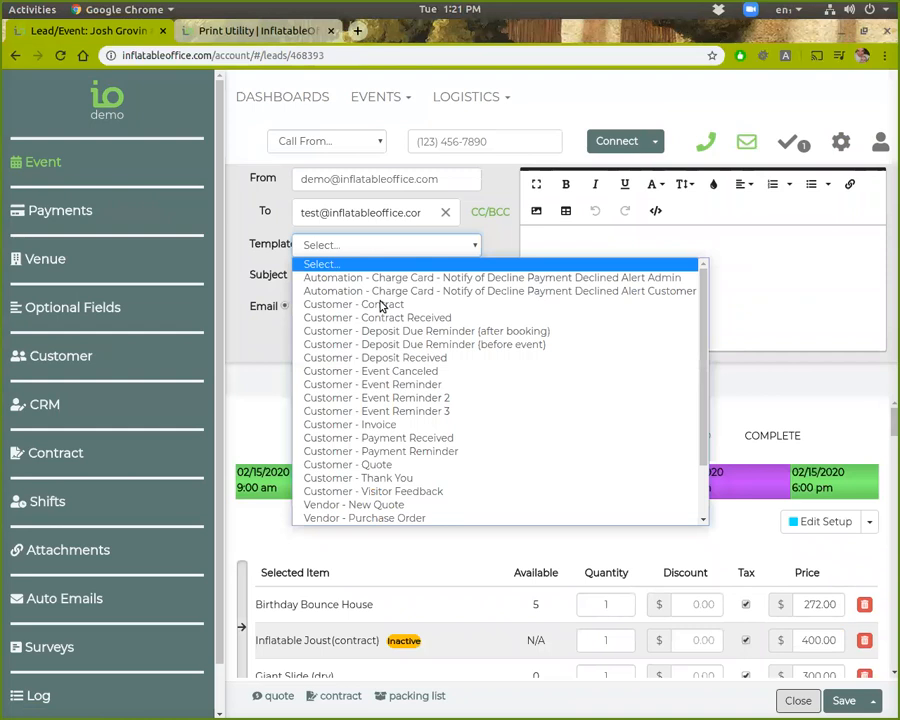
pyautogui.click(593, 307)
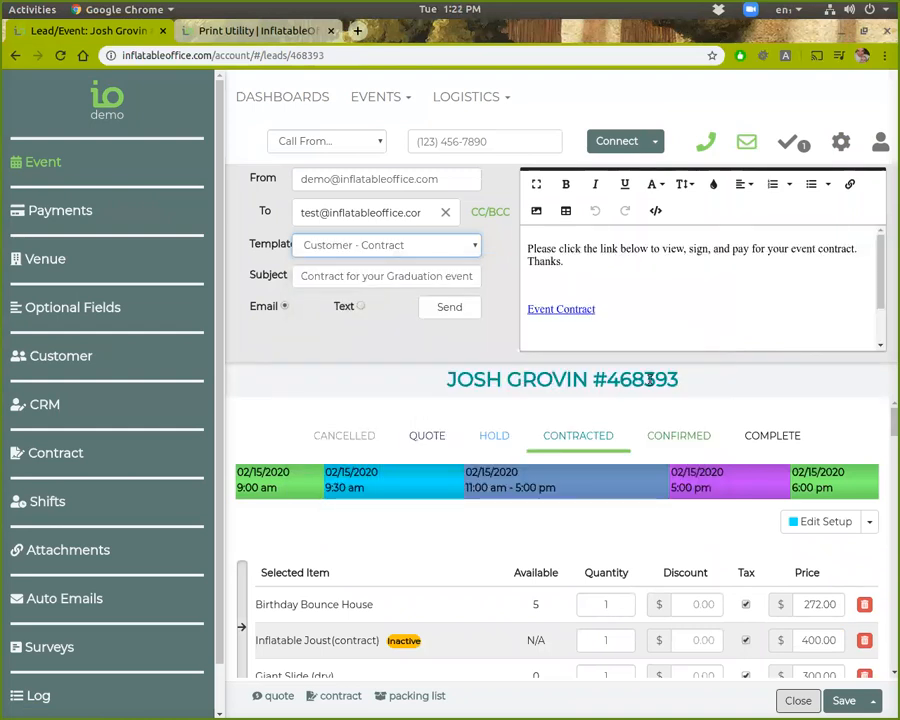
pyautogui.click(746, 141)
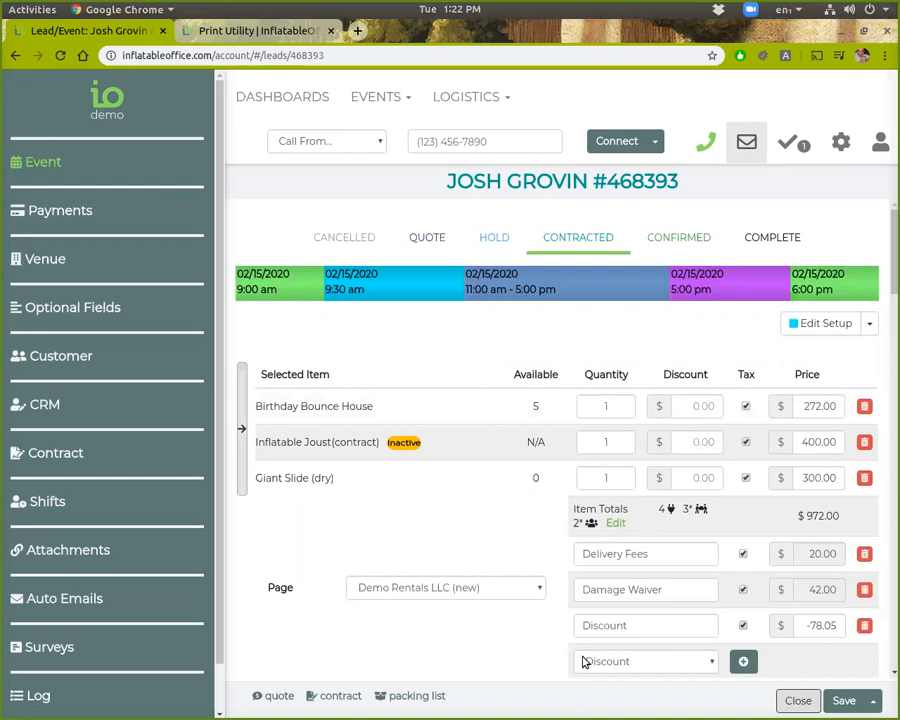
# - Review the event's selected items, fees, discount, sales tax and balance due
pyautogui.scroll(-1, 610, 665)
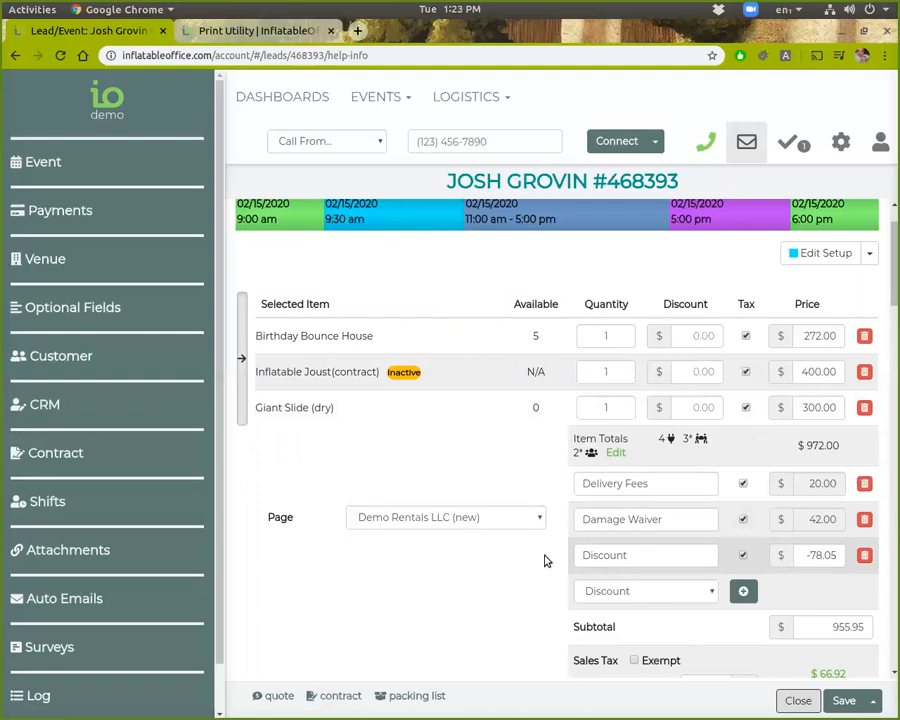
pyautogui.scroll(-3, 546, 560)
pyautogui.scroll(-2, 600, 450)
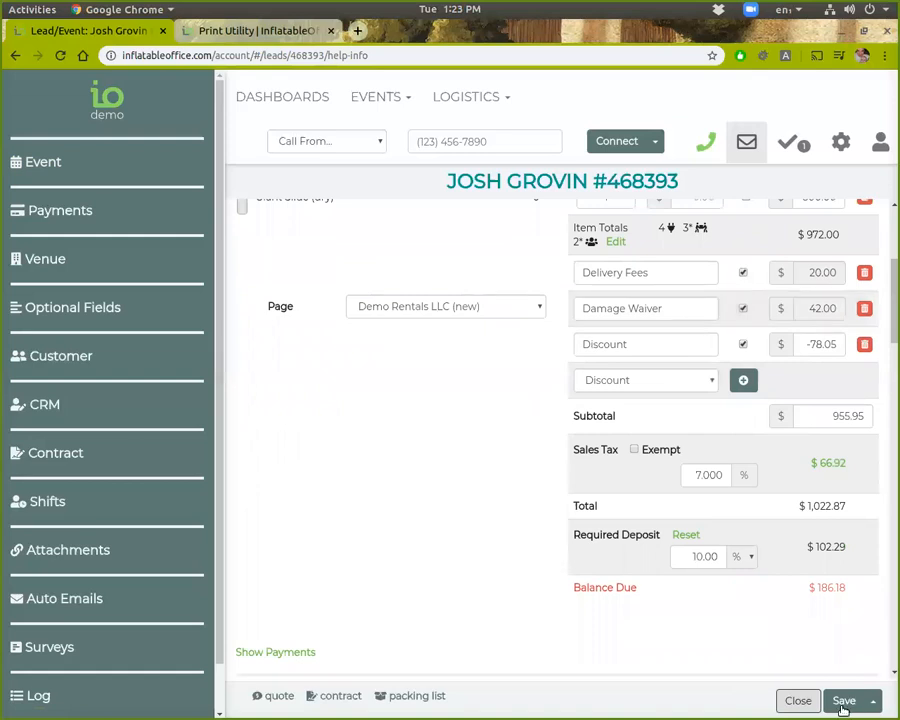
pyautogui.scroll(4, 753, 639)
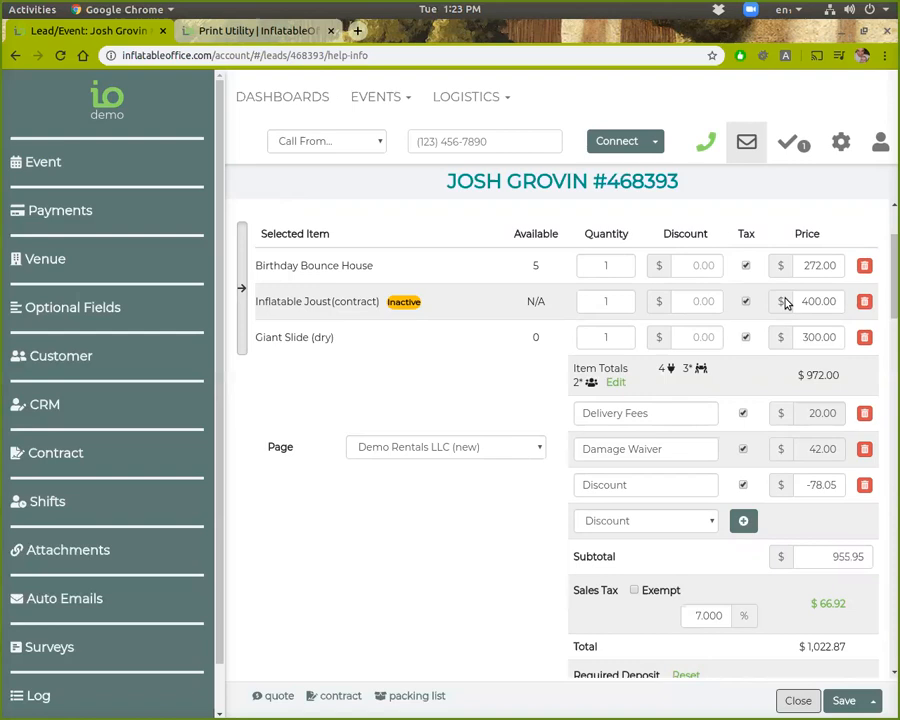
# - Open the Inventory settings and view the options for adding accessory, vendor, shared and child items
pyautogui.click(836, 142)
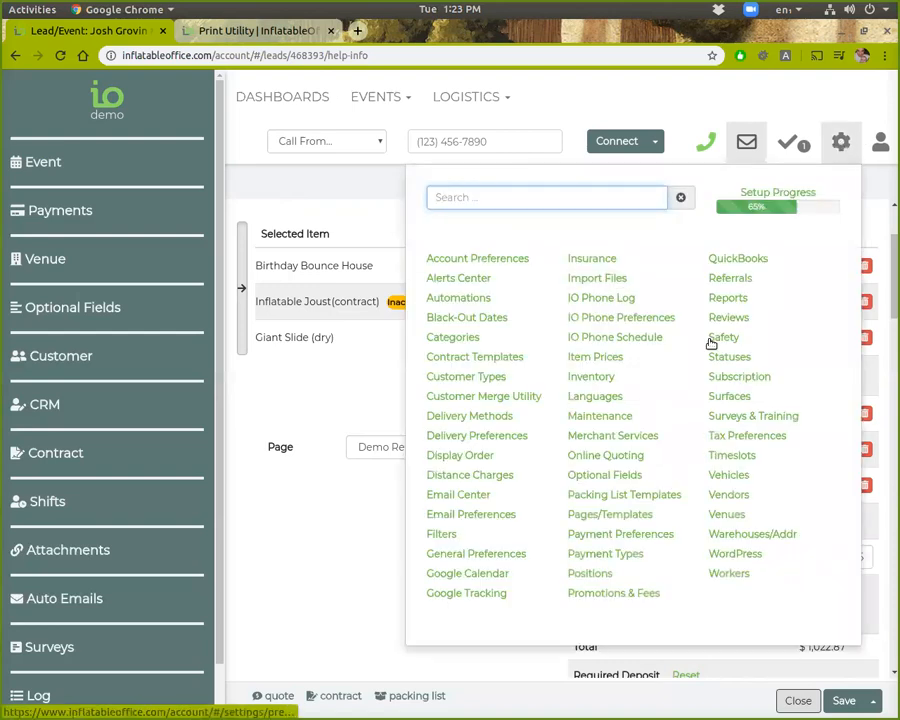
pyautogui.click(590, 377)
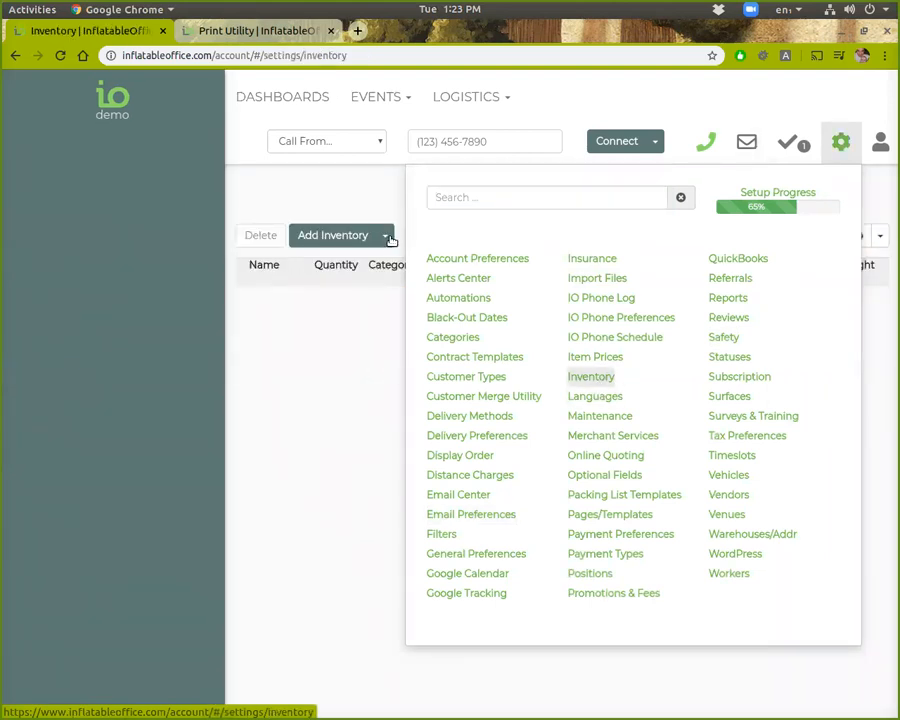
pyautogui.click(388, 235)
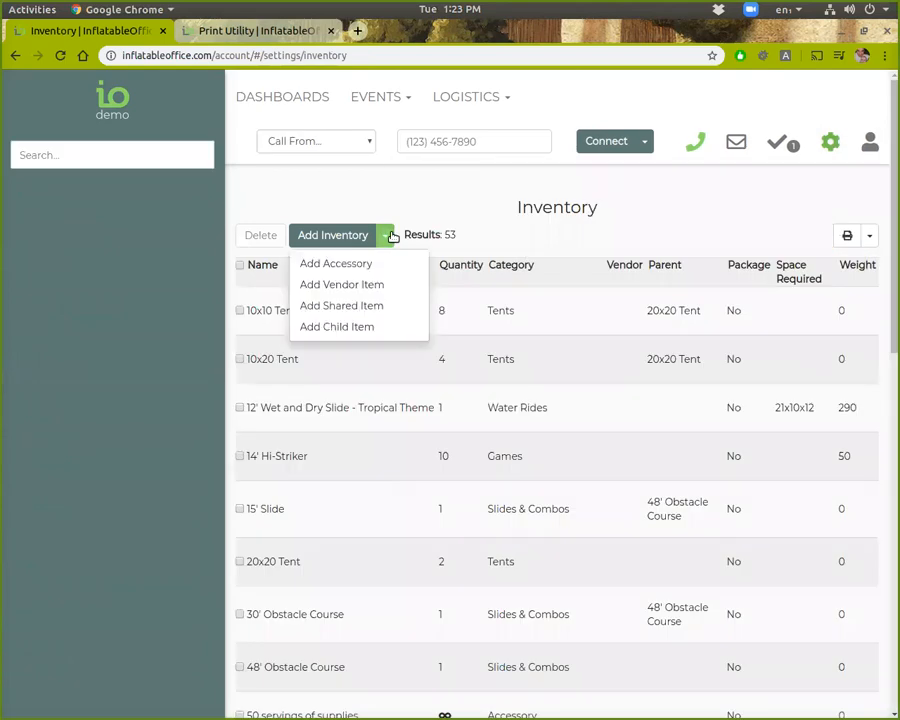
pyautogui.click(869, 240)
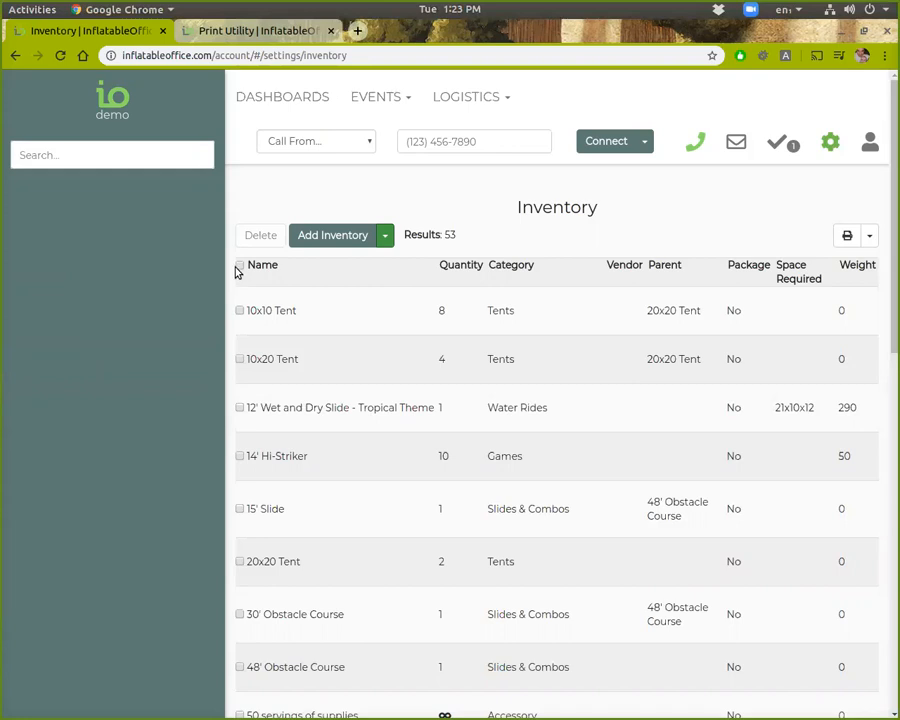
# - Browse the inventory list to its end, loading all remaining records
pyautogui.scroll(-10, 504, 585)
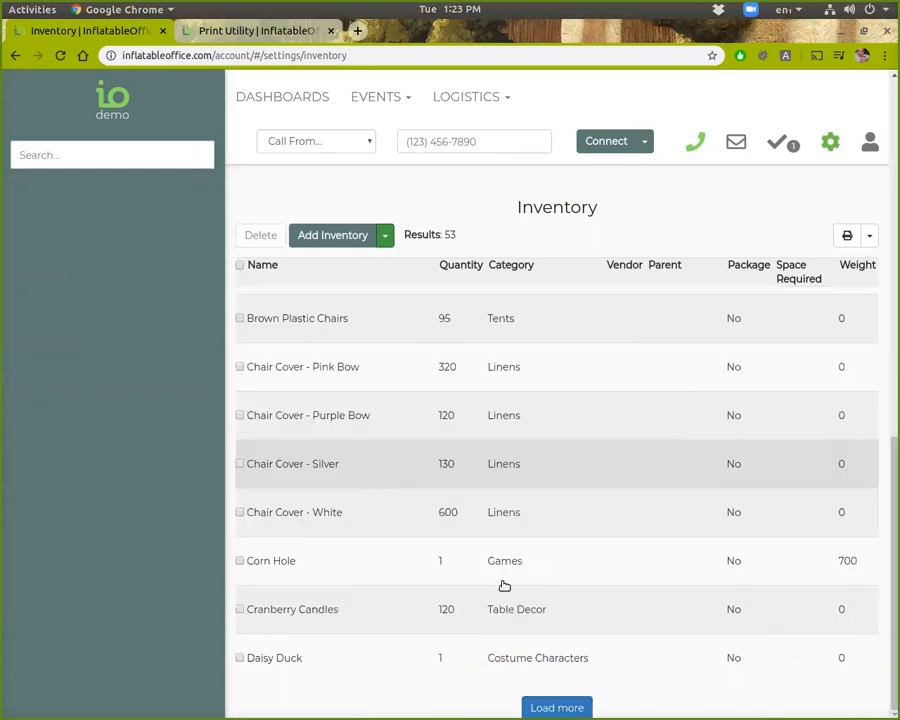
pyautogui.scroll(-1, 520, 597)
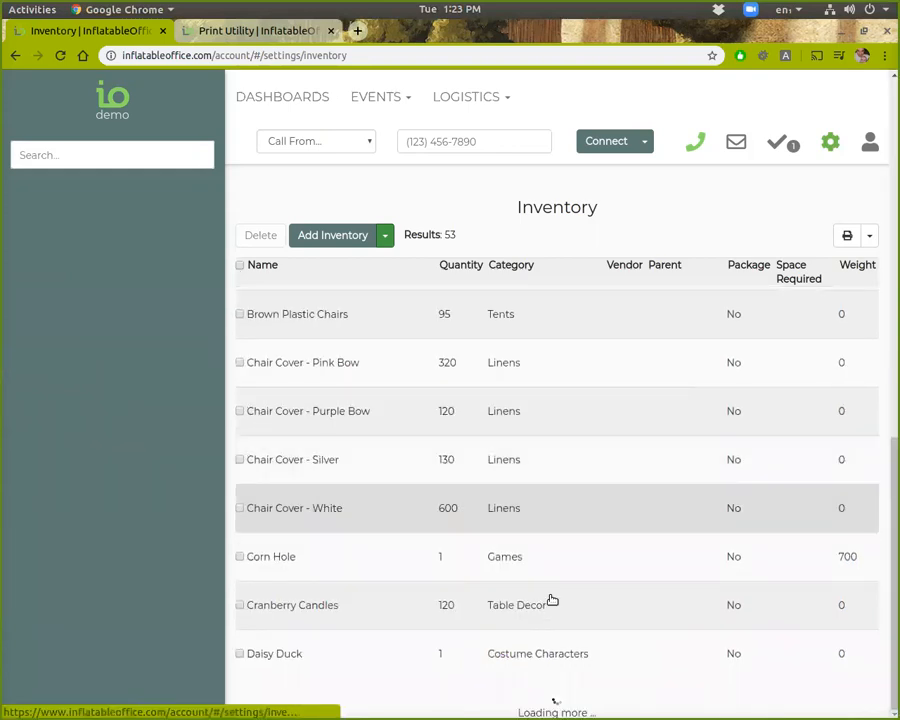
pyautogui.scroll(-5, 550, 600)
pyautogui.scroll(-10, 458, 466)
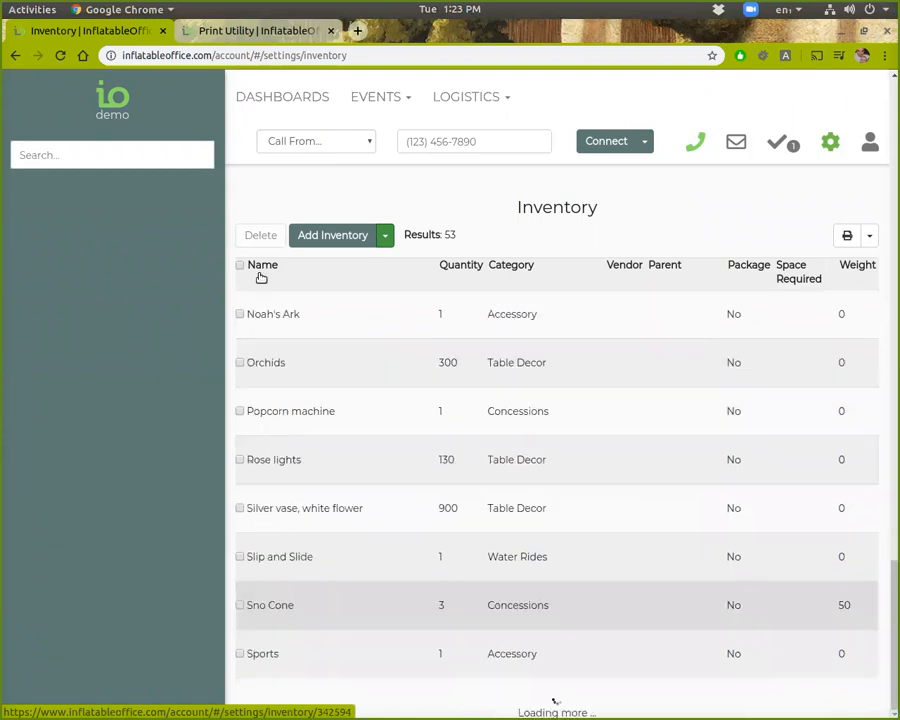
pyautogui.scroll(-2, 295, 337)
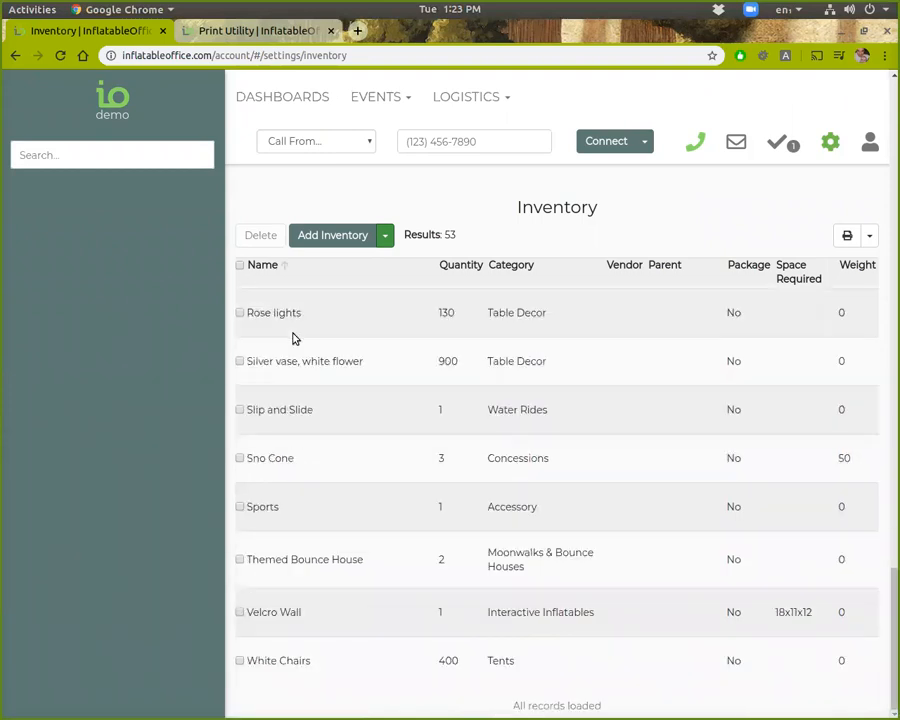
# - Select all records in the inventory list and view the available export option
pyautogui.click(240, 266)
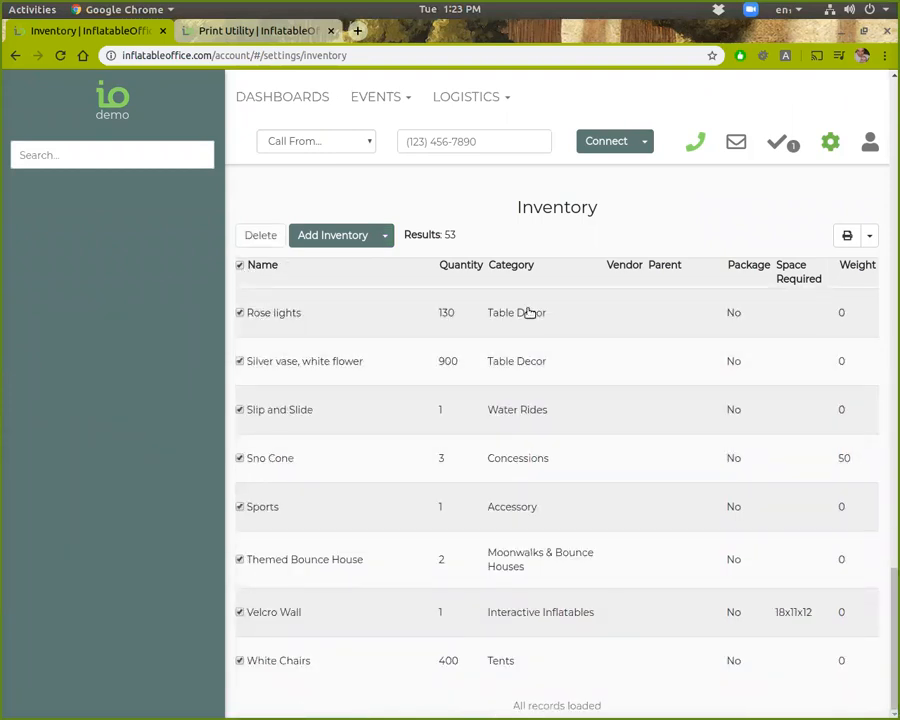
pyautogui.click(871, 235)
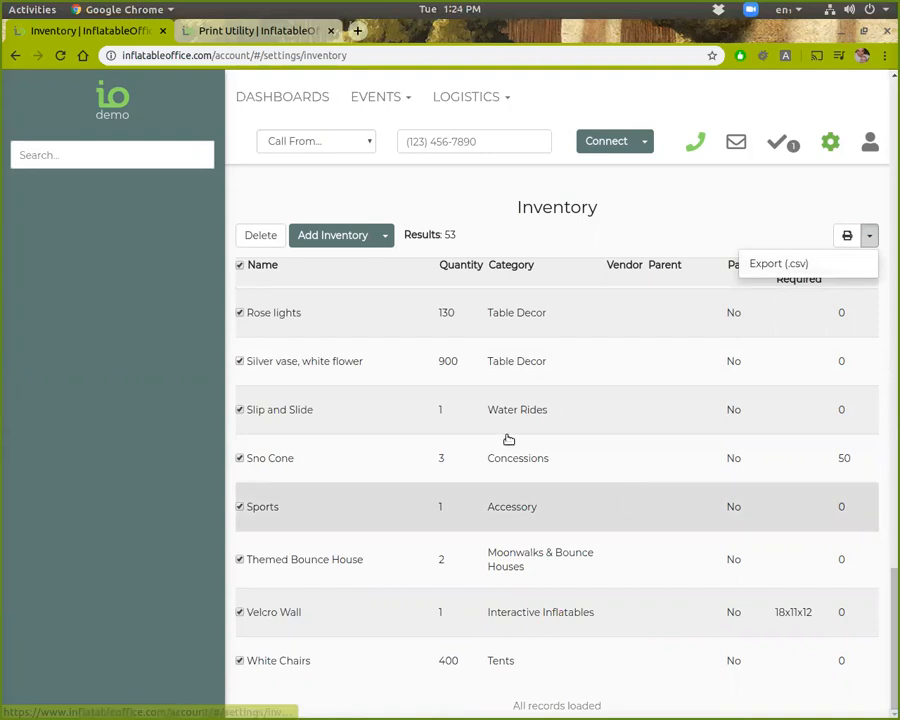
pyautogui.scroll(3, 530, 505)
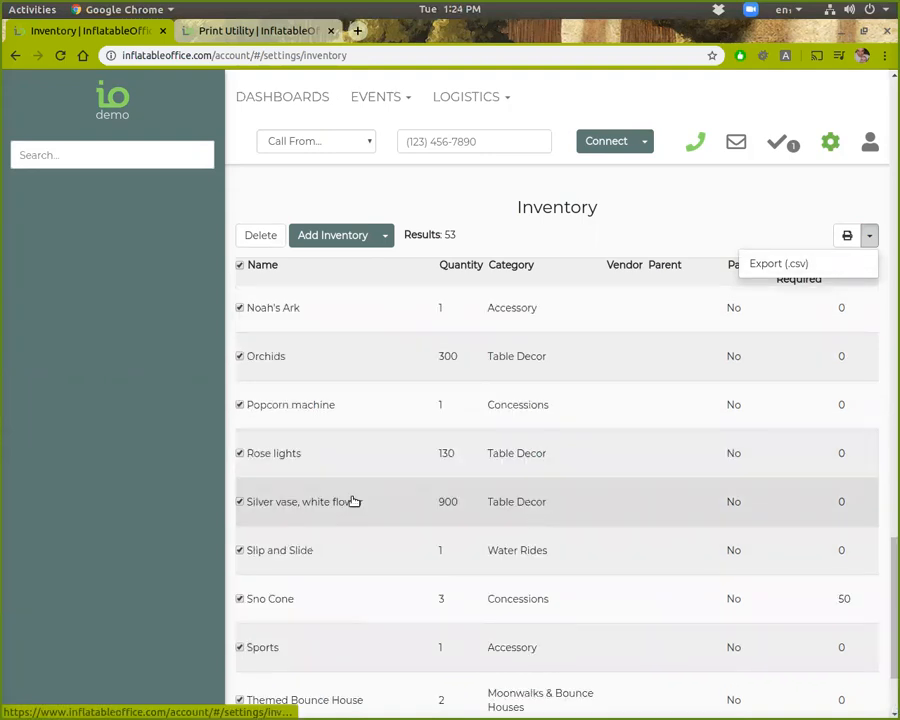
pyautogui.scroll(-3, 524, 508)
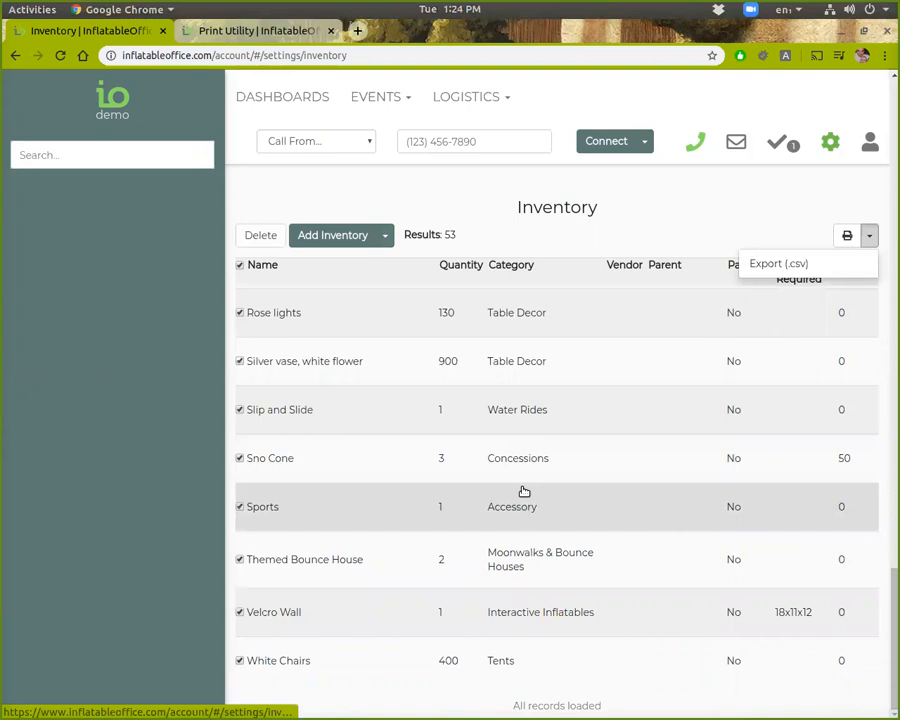
# - View the preset search filters for the inventory list and dismiss them without applying any
pyautogui.click(90, 158)
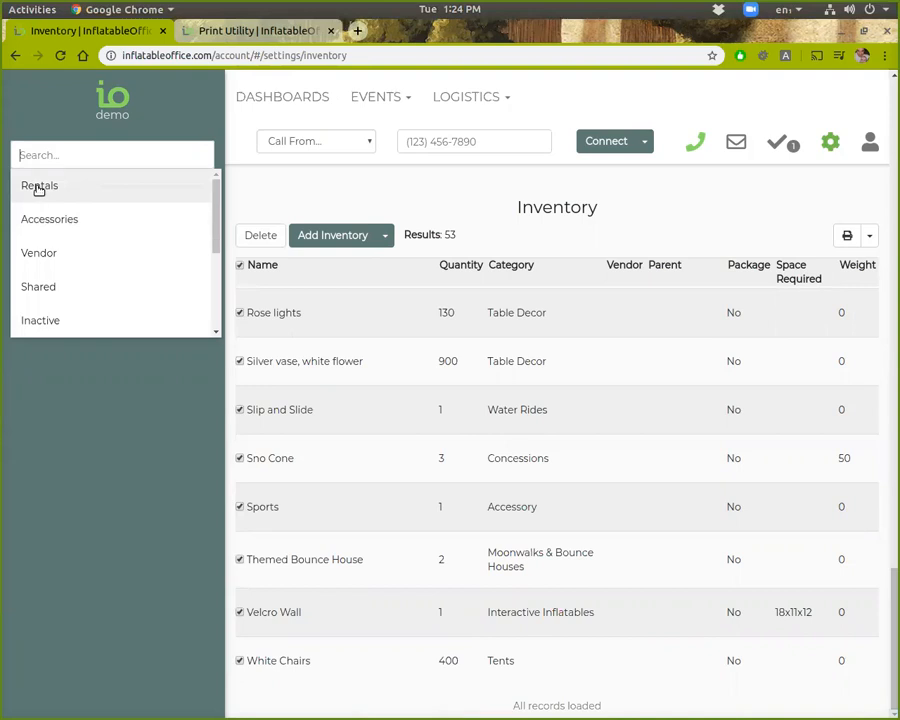
pyautogui.click(241, 420)
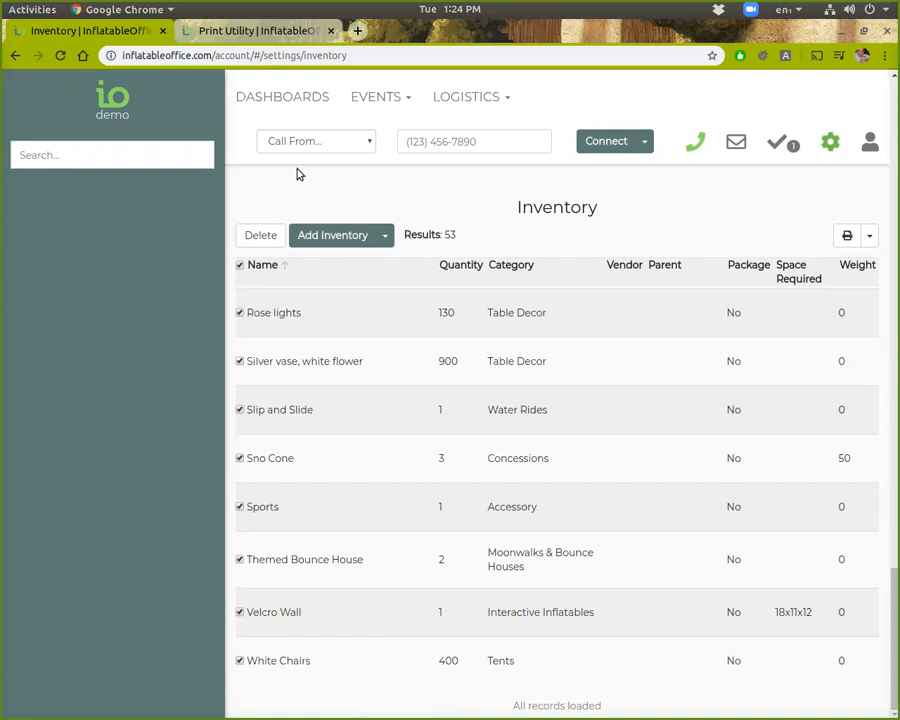
pyautogui.click(375, 100)
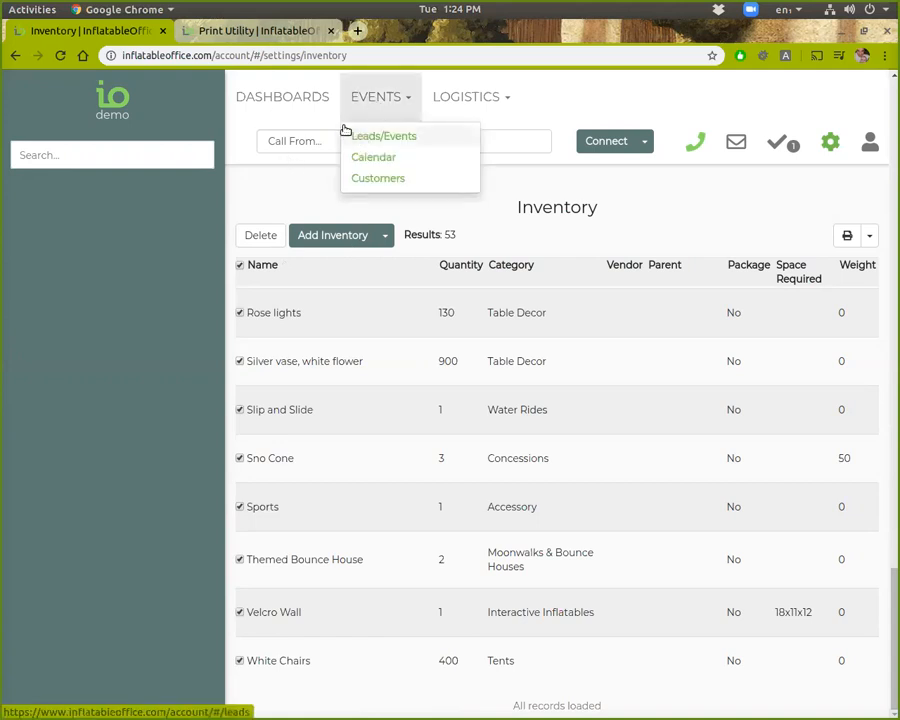
pyautogui.click(336, 130)
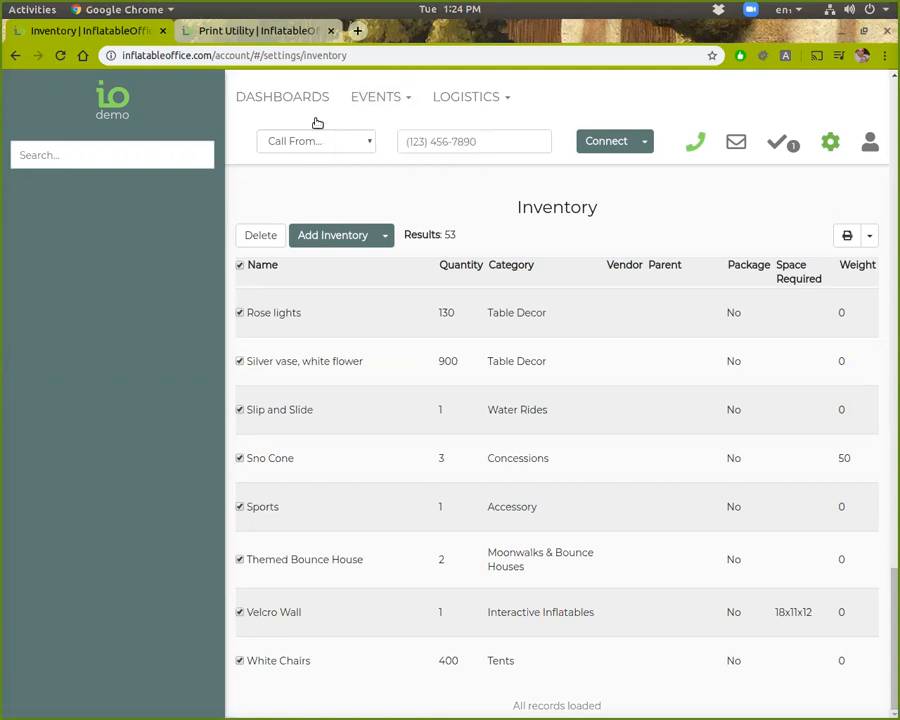